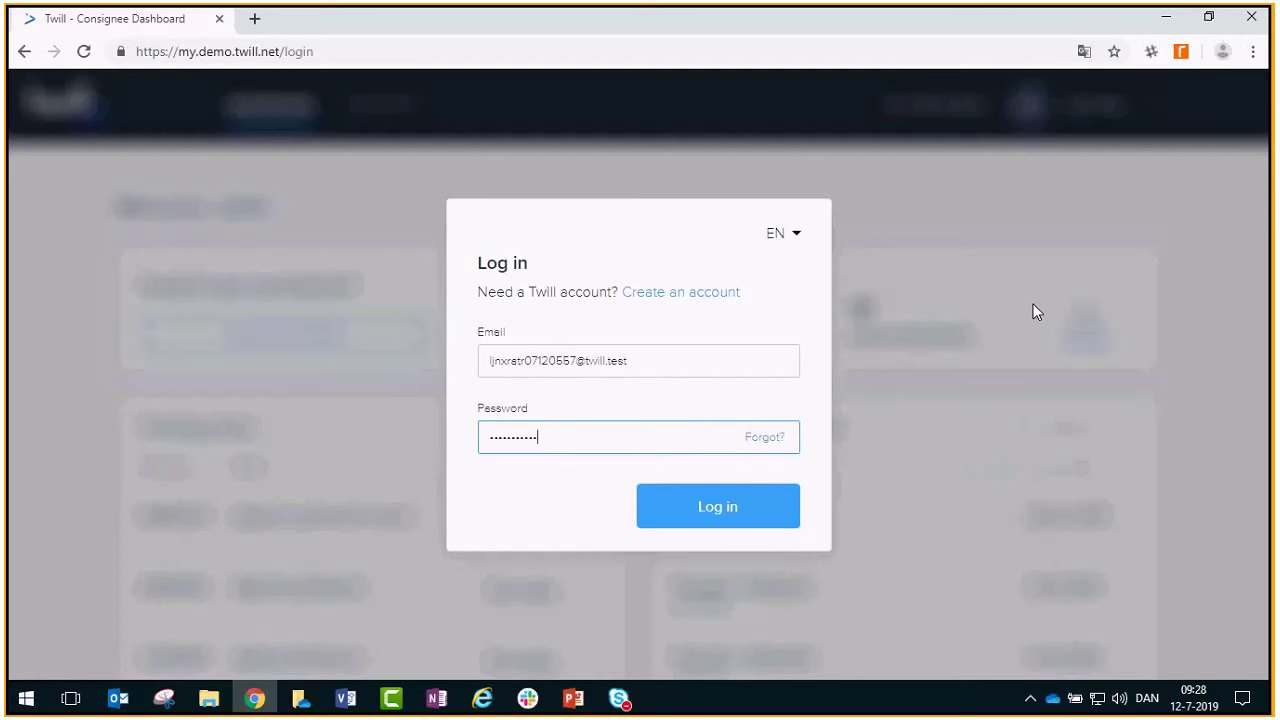
Step: Log in to the account and look through the list of active shipments
click(719, 506)
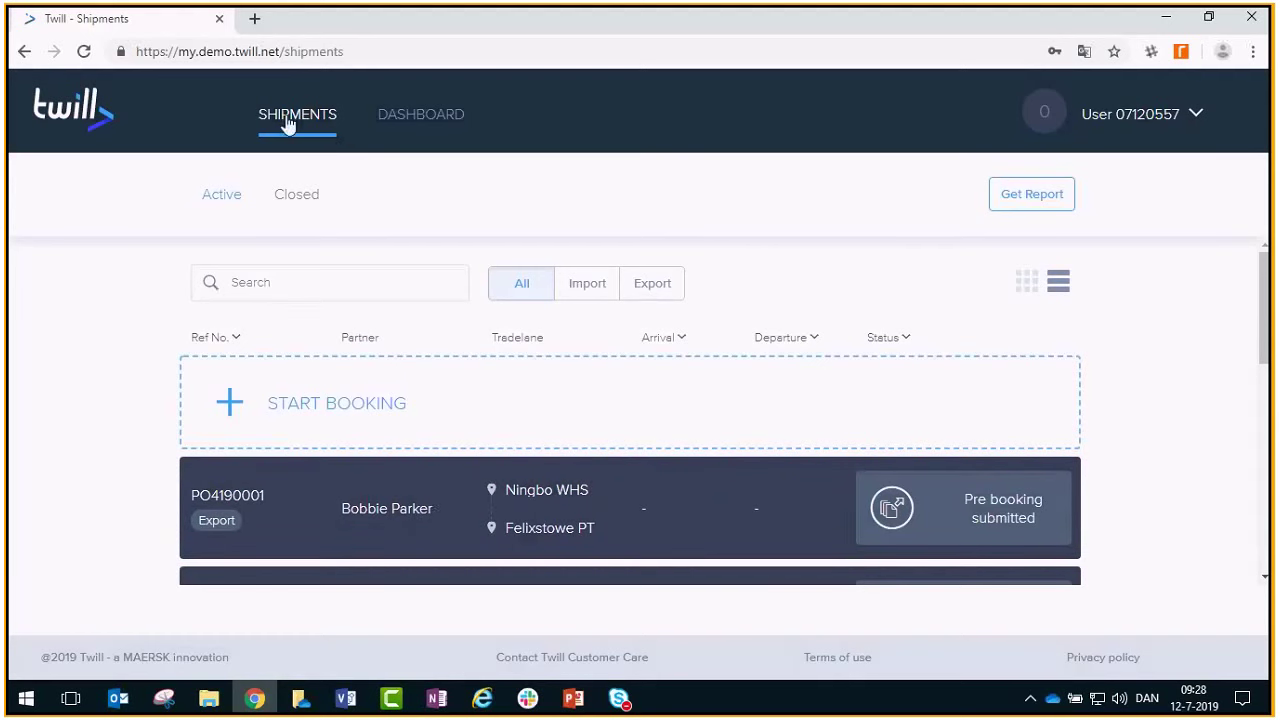
scroll(1162, 358, down, 2)
scroll(1158, 335, down, 5)
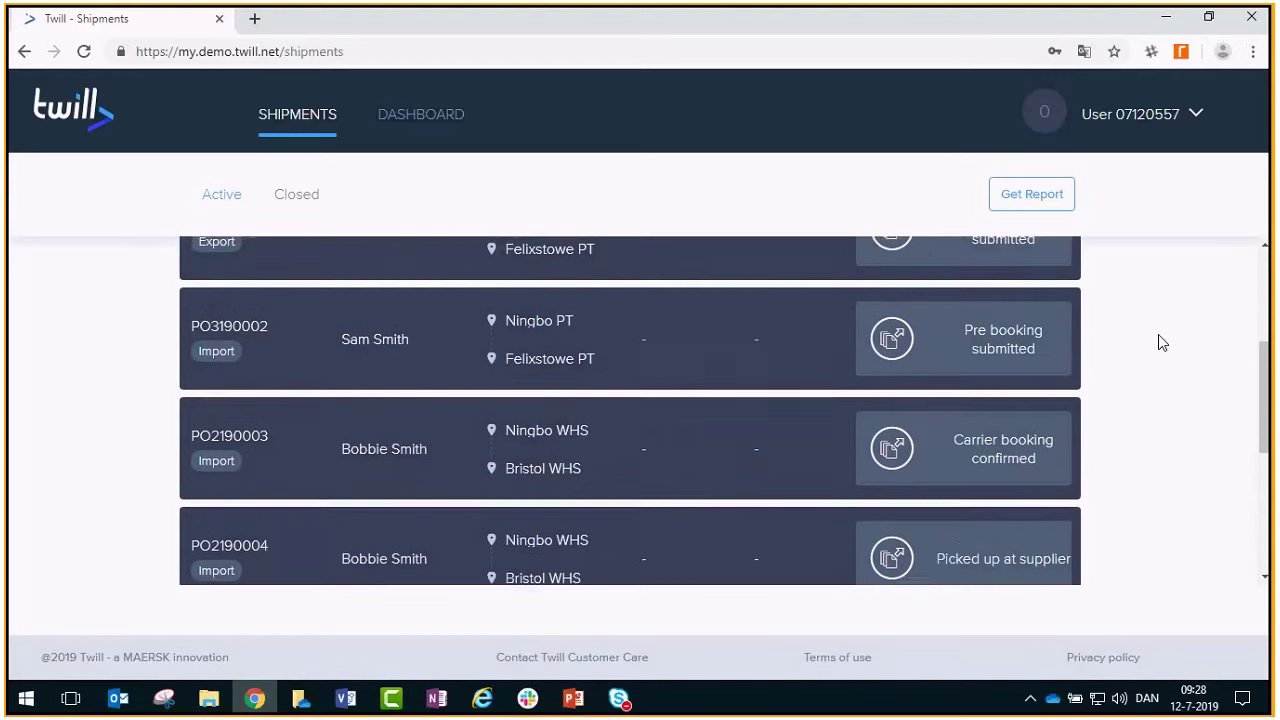
scroll(1158, 343, down, 1)
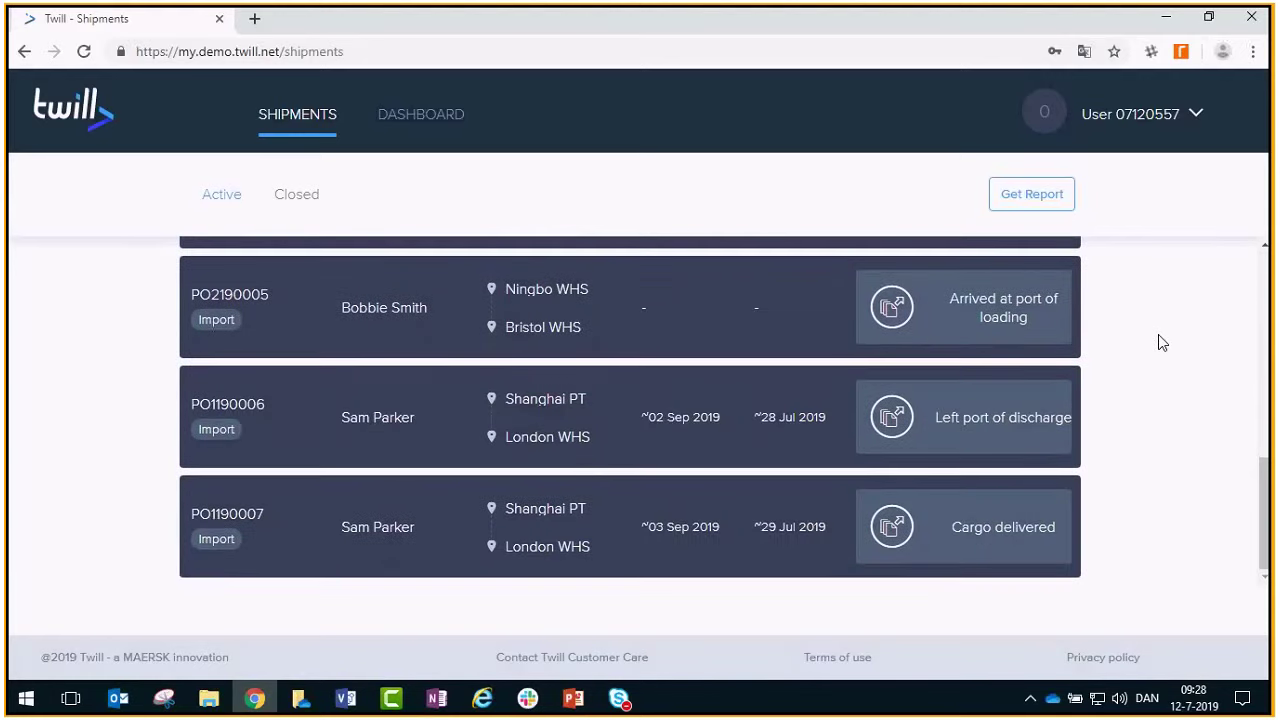
scroll(1158, 343, up, 6)
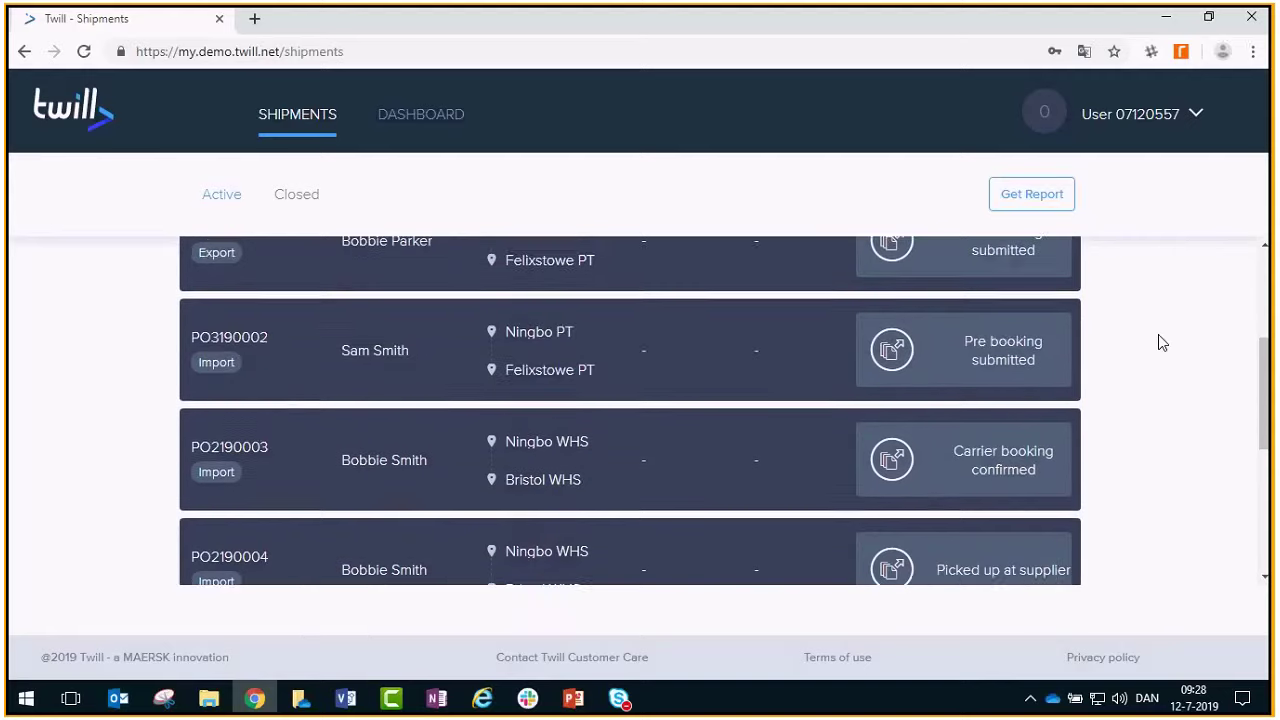
scroll(1158, 343, up, 1)
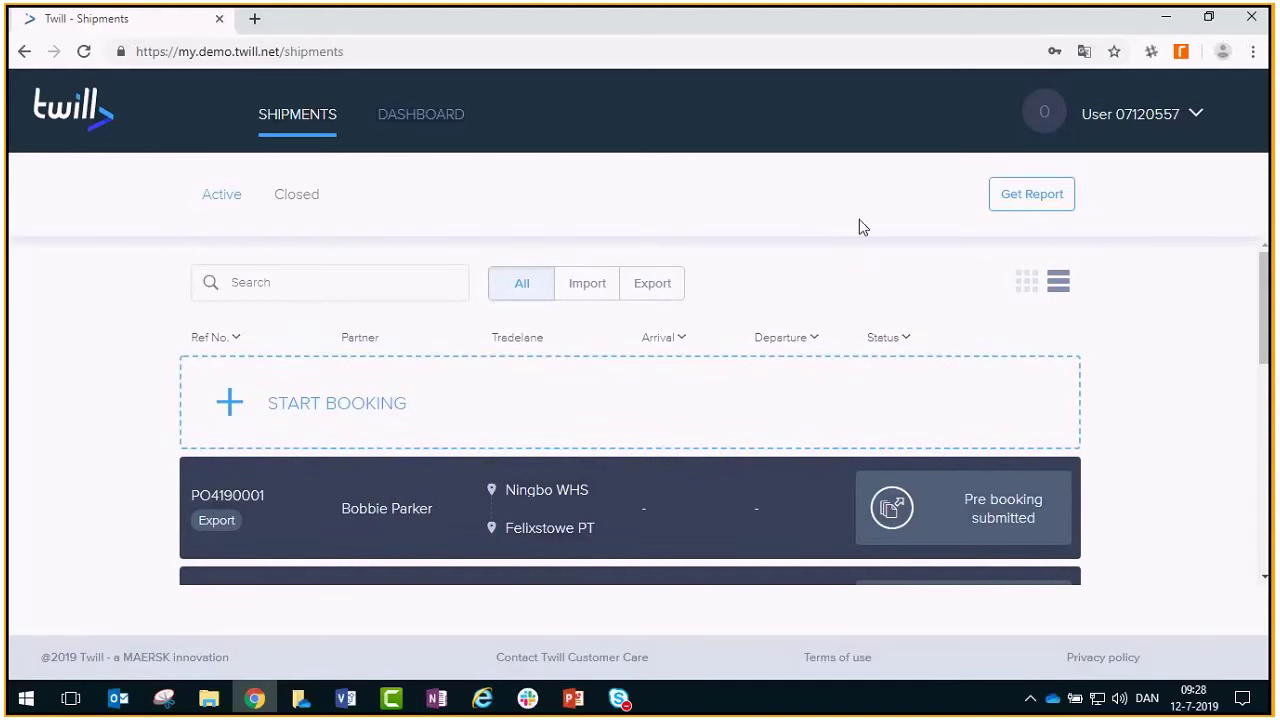
Step: Open the company profile and review the company details and billing address
click(1197, 117)
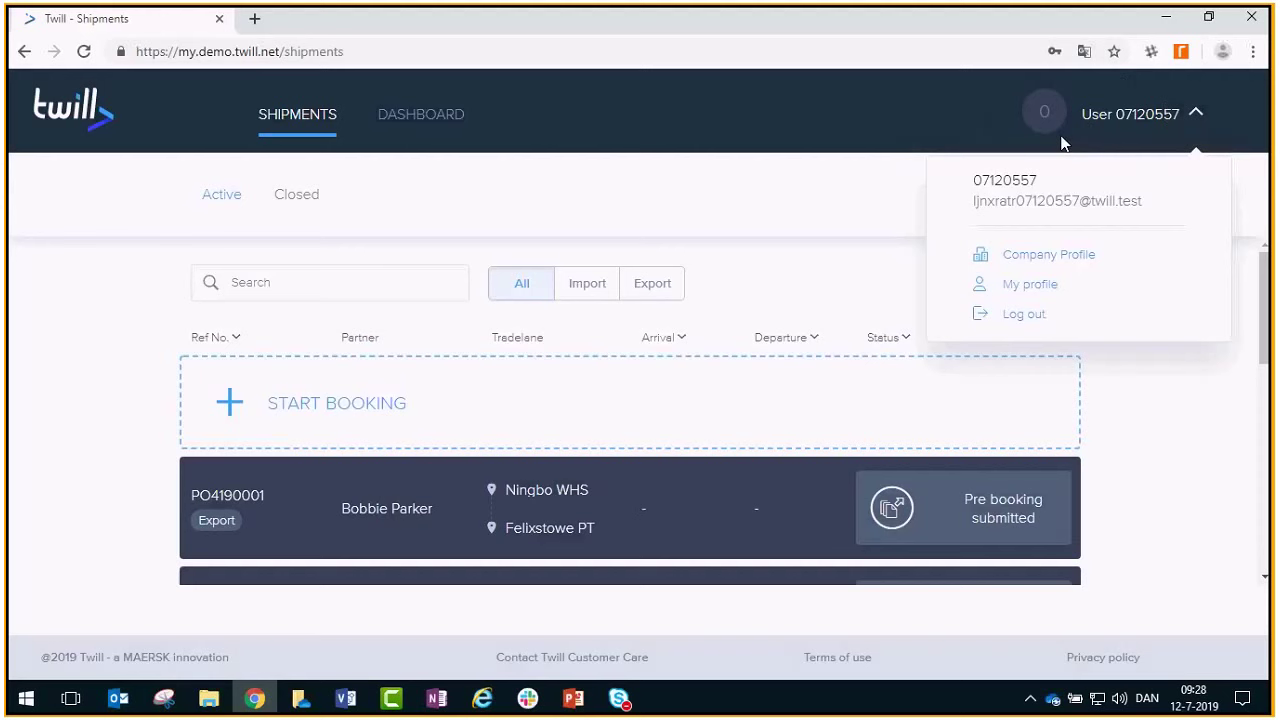
click(1050, 256)
scroll(1059, 263, down, 3)
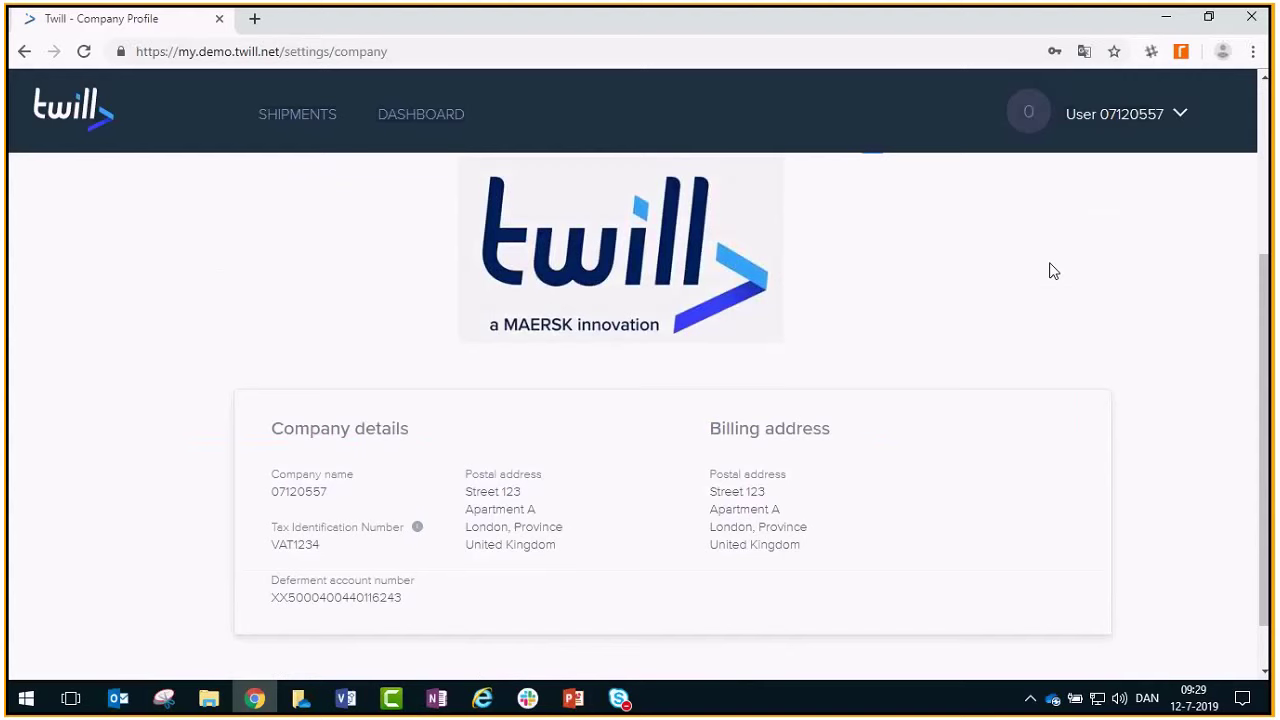
scroll(1053, 270, up, 2)
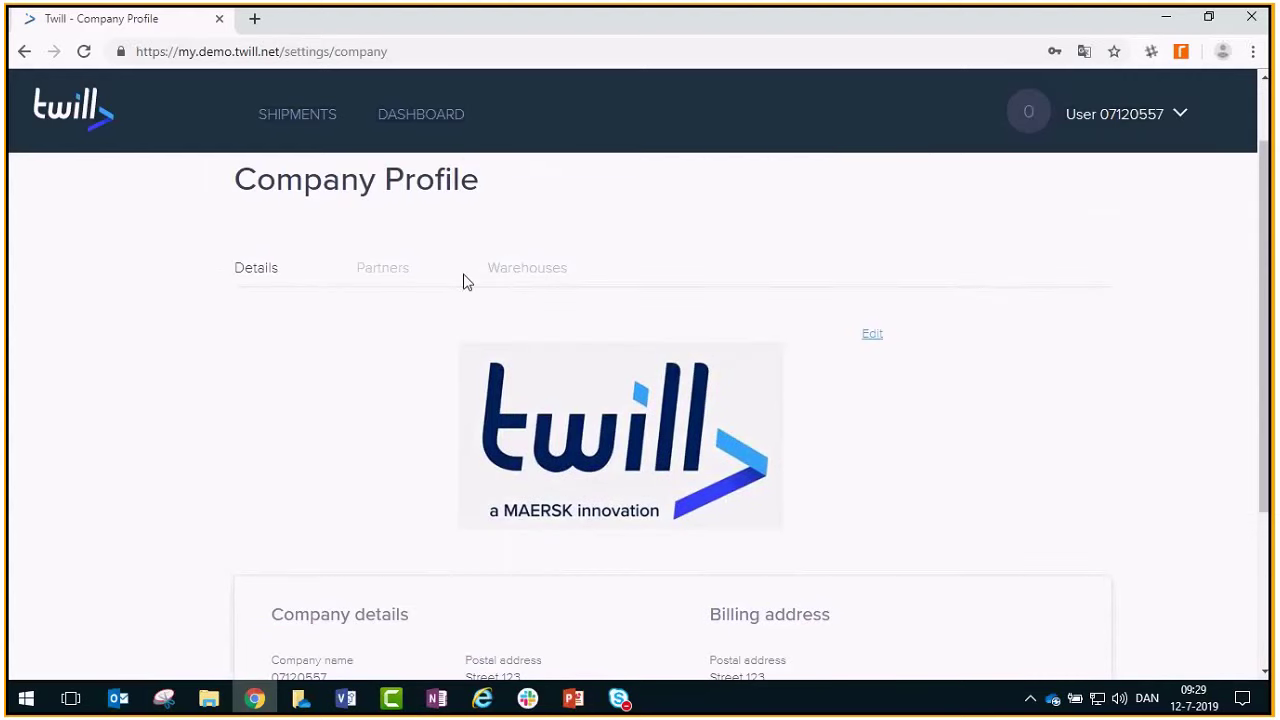
Step: Open the company's partners list and examine each partner's relation, contact details and booking authorisation
click(395, 275)
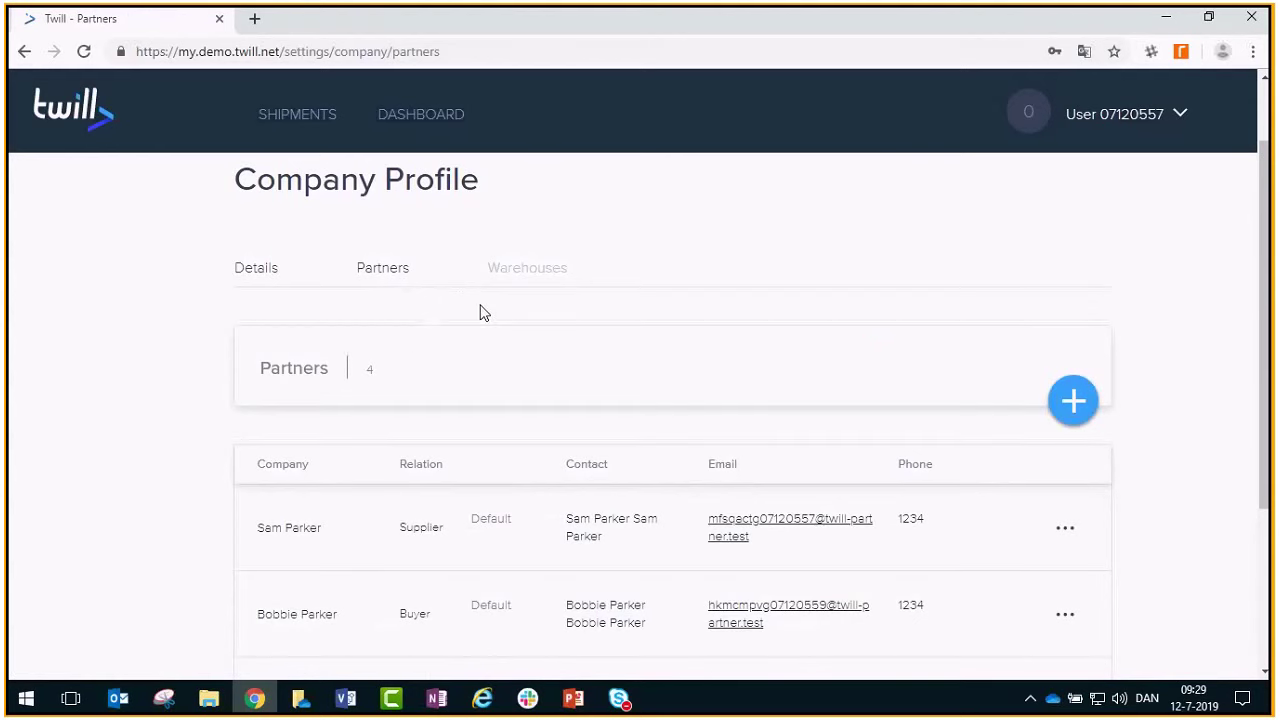
scroll(225, 366, down, 1)
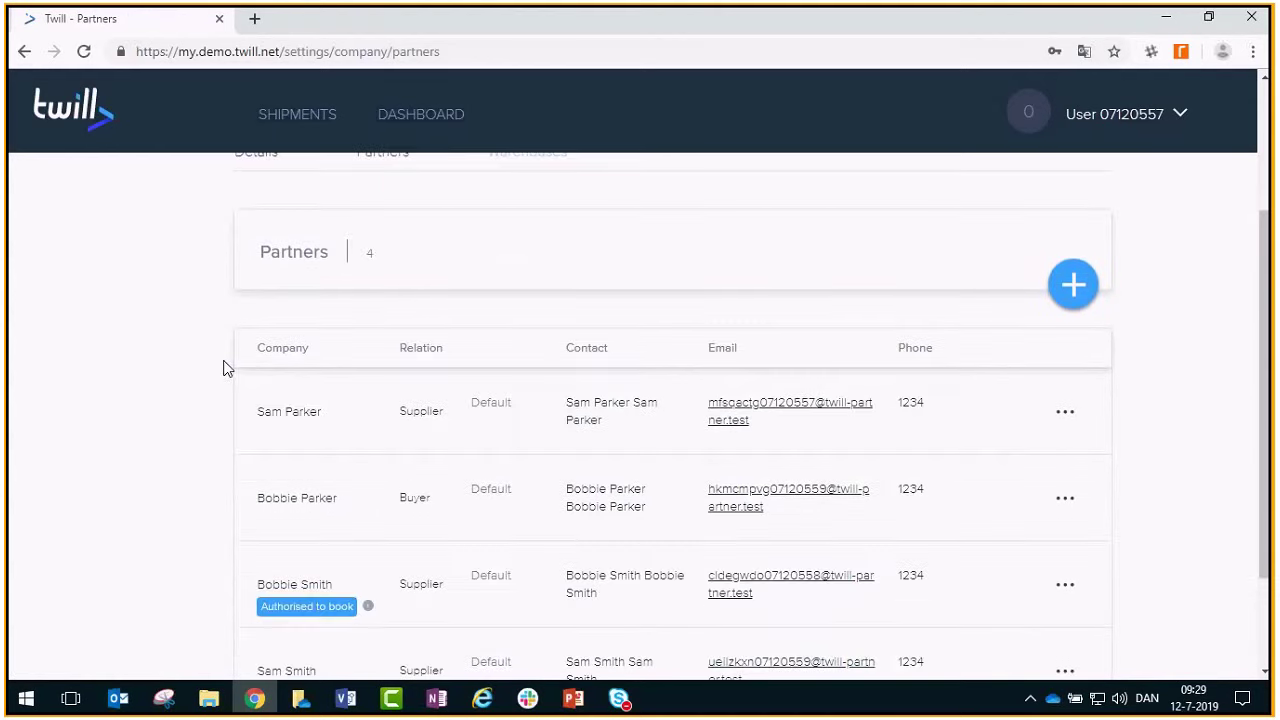
scroll(225, 368, down, 1)
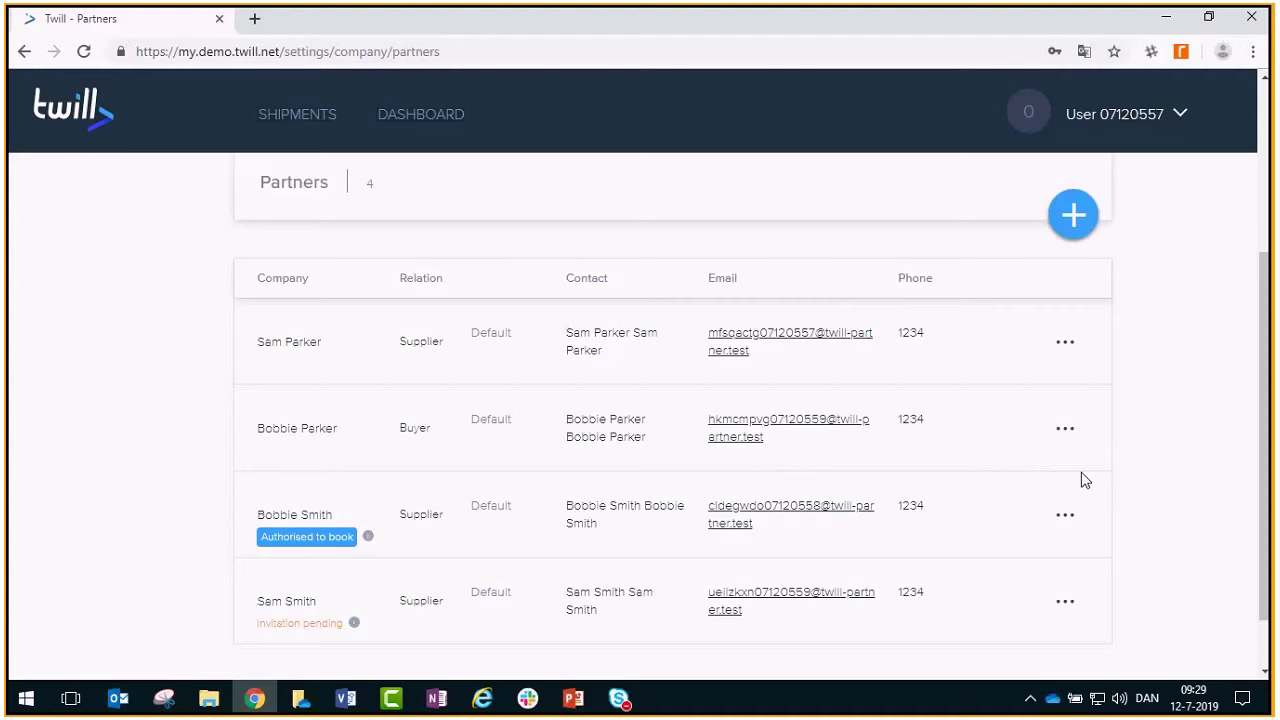
scroll(1085, 481, down, 1)
scroll(1083, 477, up, 2)
scroll(1077, 477, down, 1)
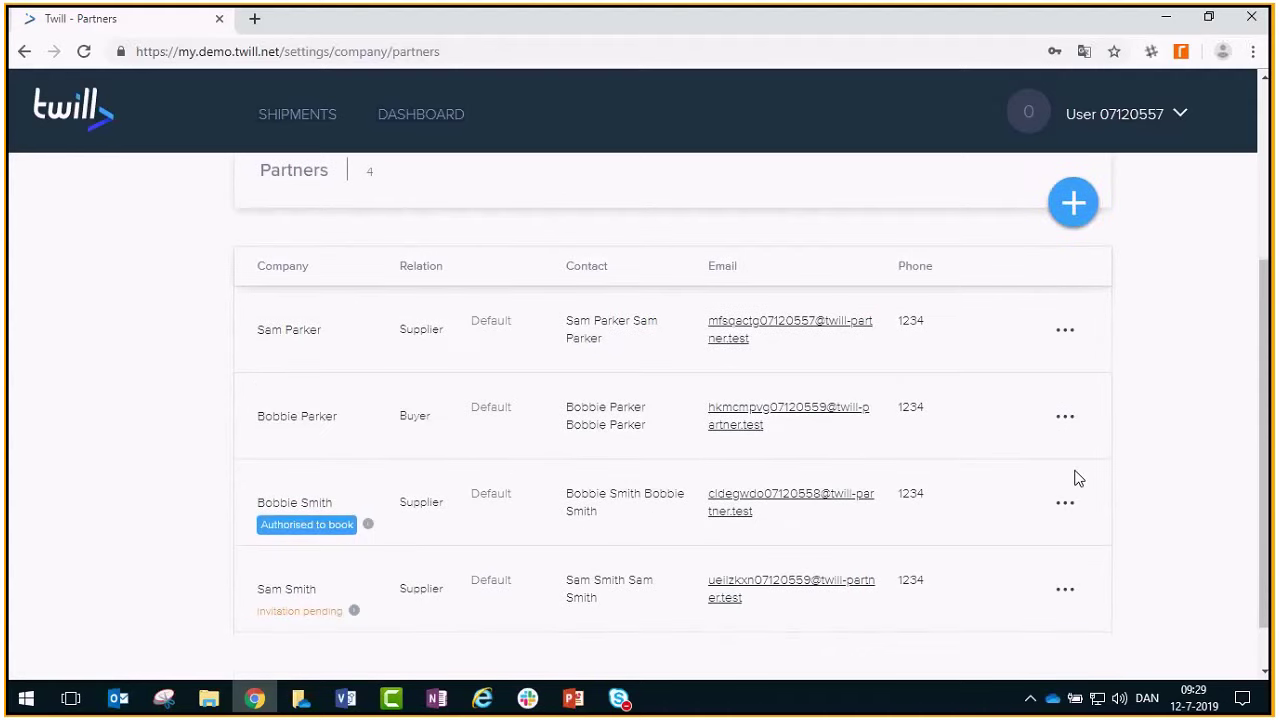
scroll(1077, 477, down, 1)
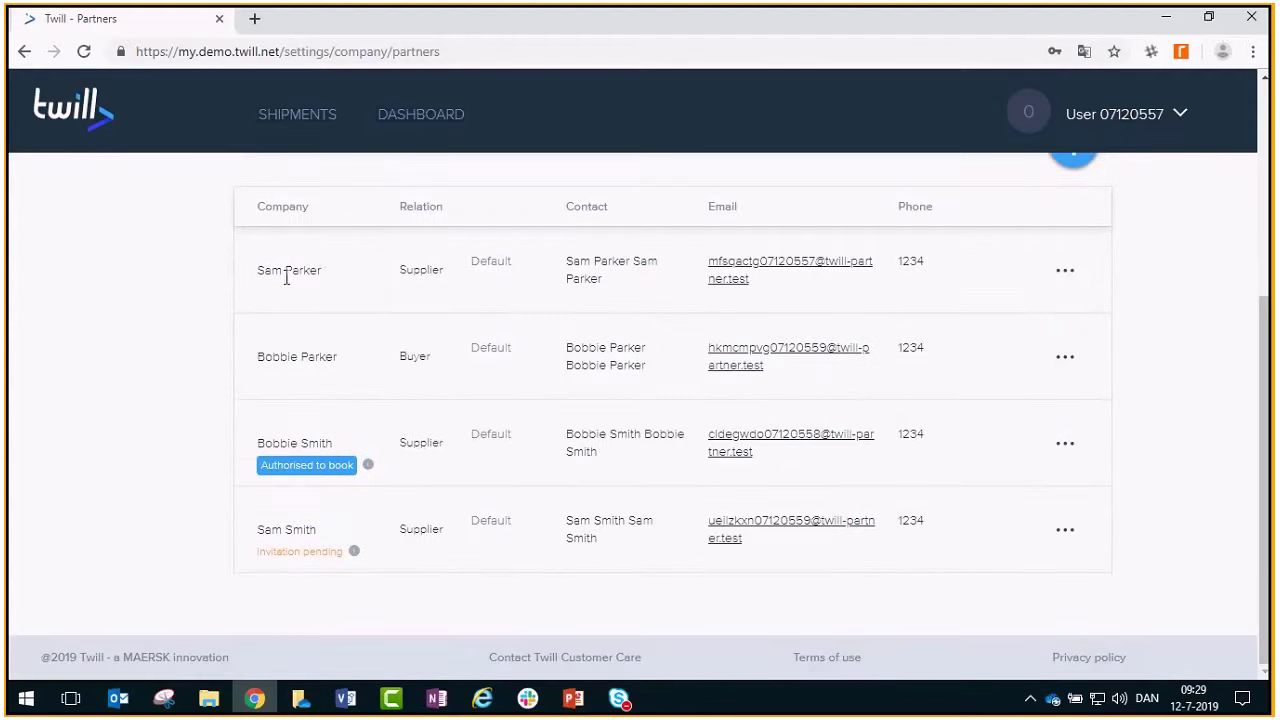
Step: Open the form for adding a partner, look over its company and contact fields, and cancel it
scroll(1075, 332, up, 3)
click(1073, 329)
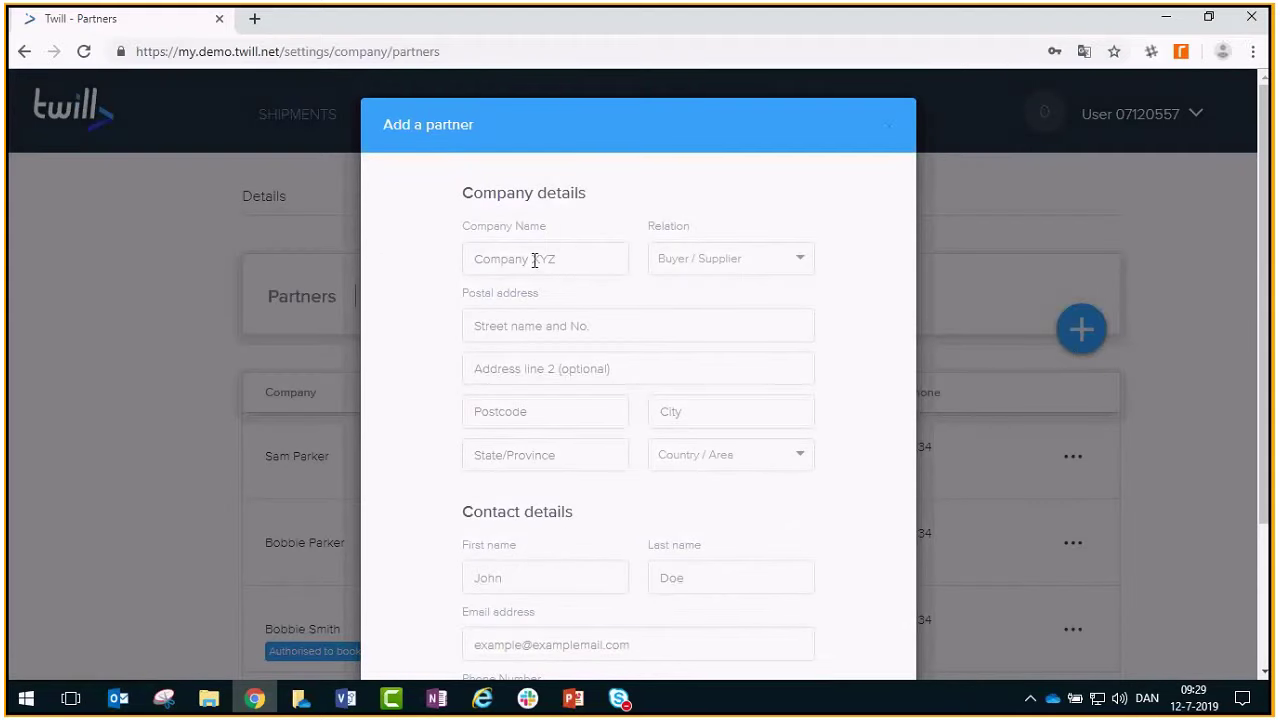
scroll(543, 274, down, 2)
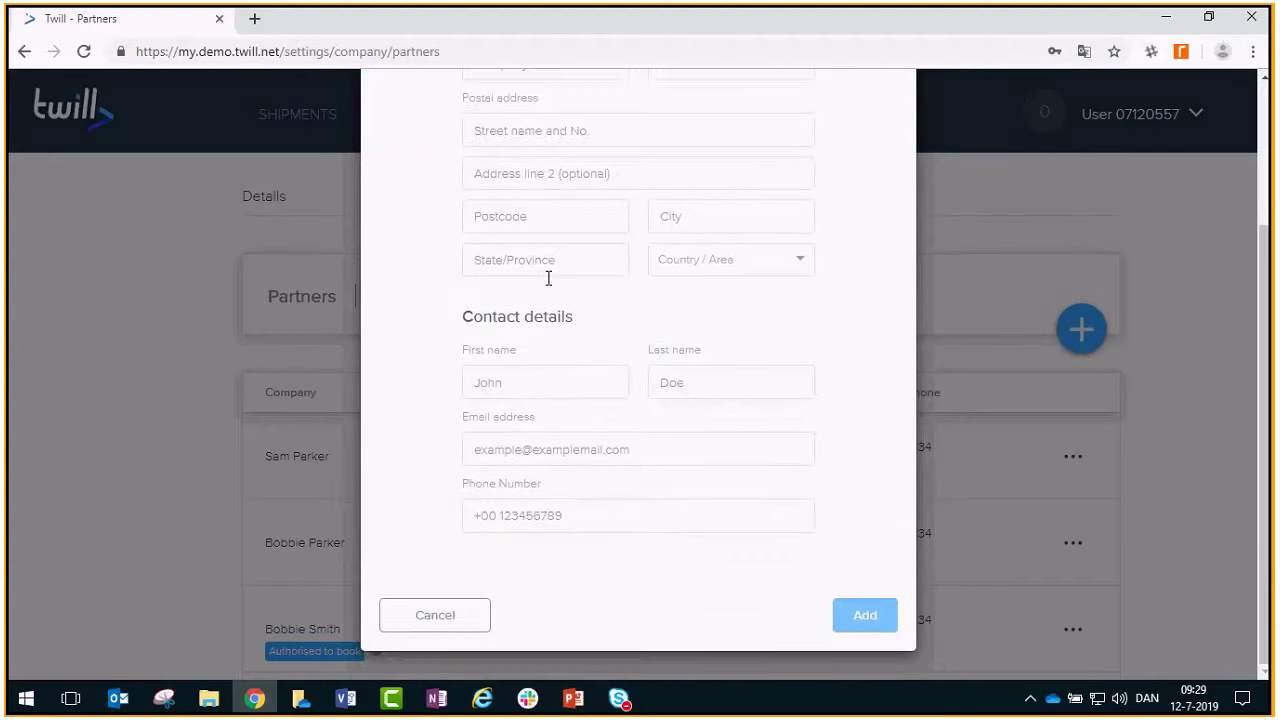
click(459, 613)
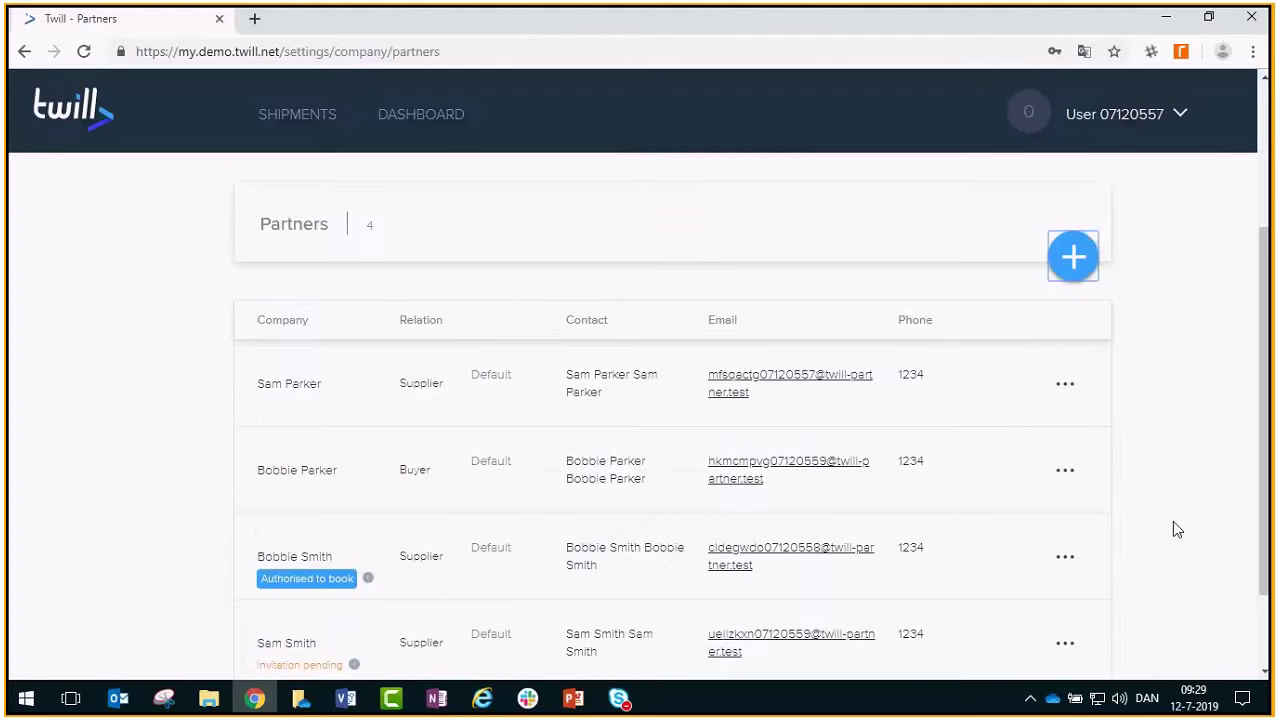
Step: Authorise the first supplier in the partners list to book on the company's behalf
scroll(1177, 530, down, 1)
scroll(519, 326, down, 1)
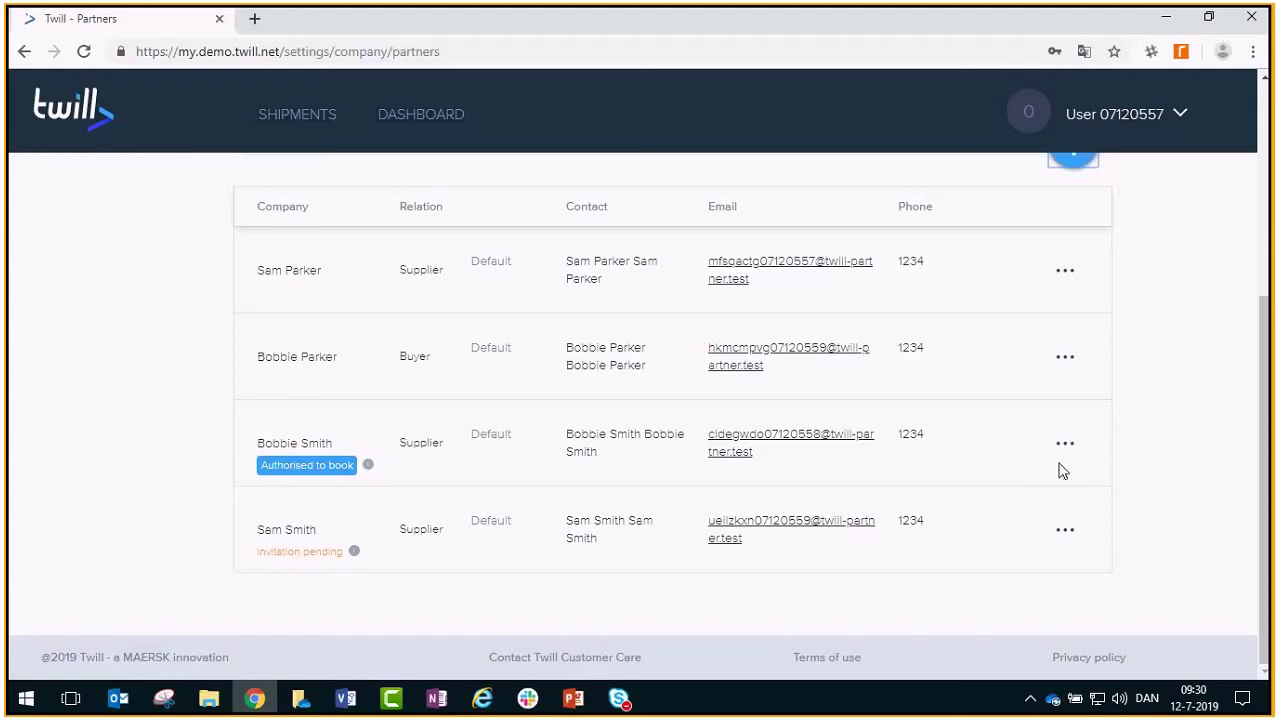
click(1065, 271)
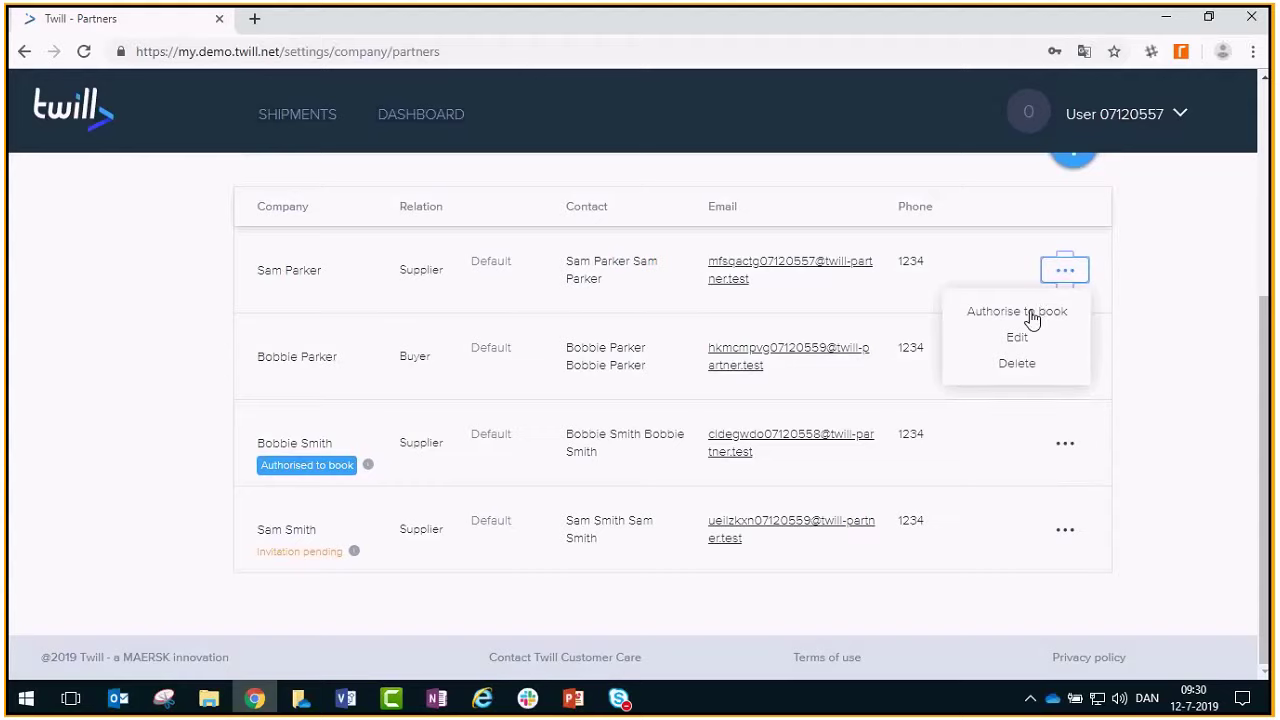
click(1032, 314)
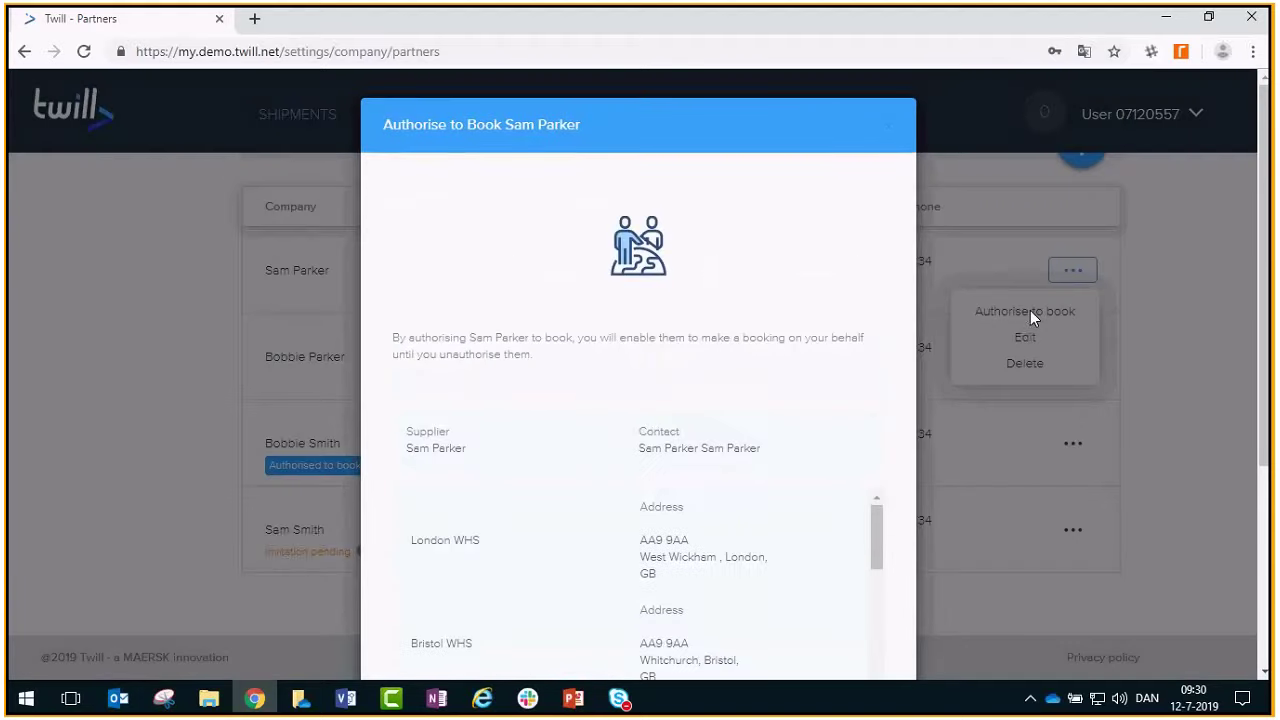
scroll(911, 329, down, 4)
click(847, 622)
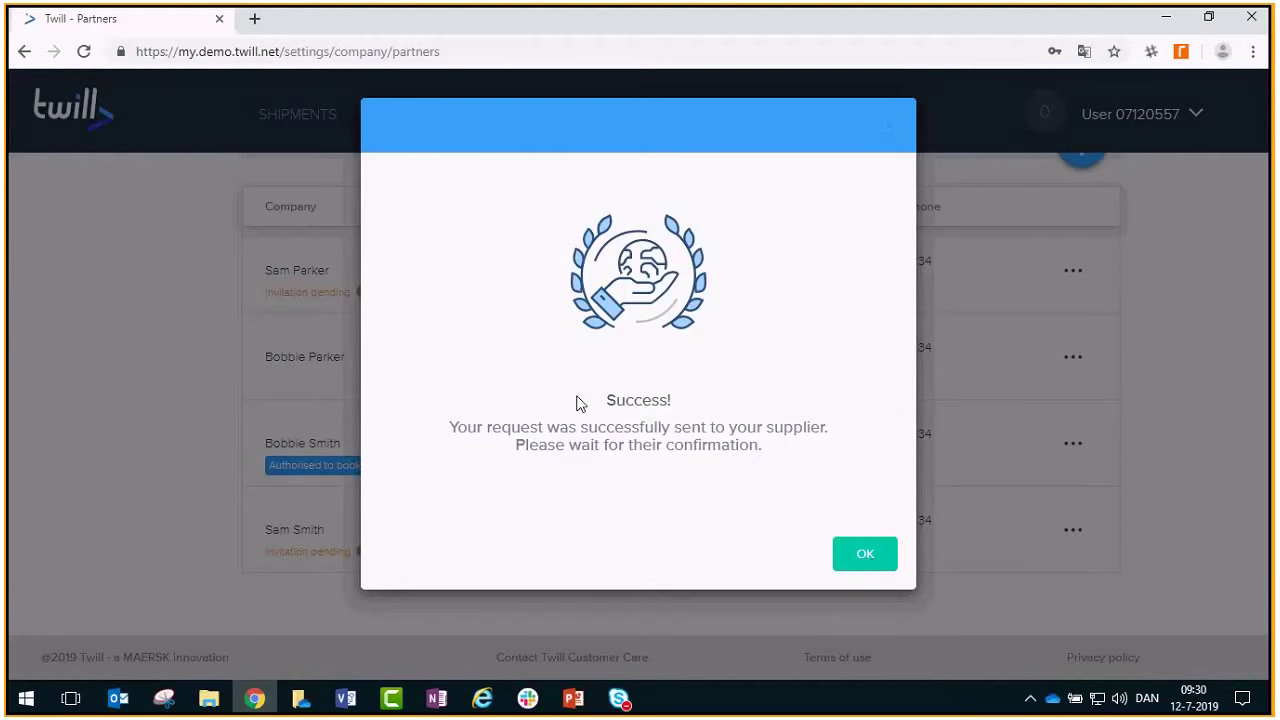
click(866, 556)
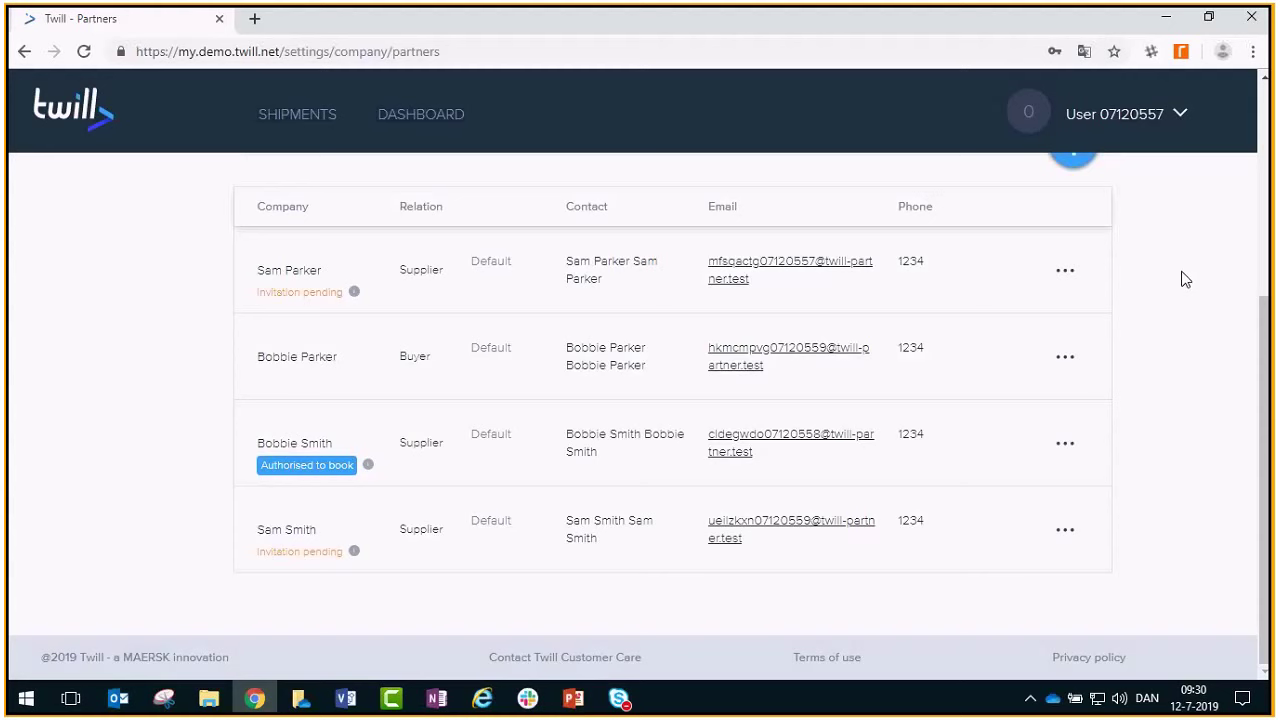
scroll(1183, 279, up, 1)
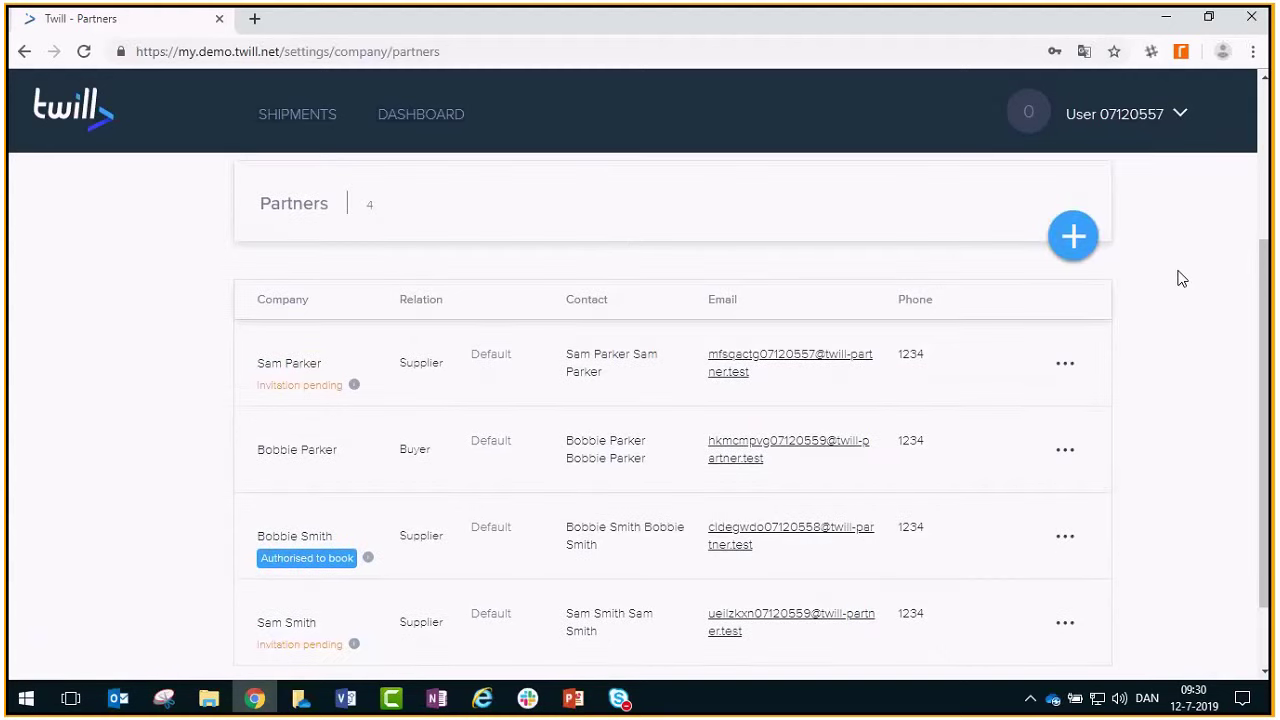
scroll(1183, 279, up, 1)
scroll(1183, 279, down, 2)
scroll(1183, 279, up, 2)
scroll(1183, 279, down, 2)
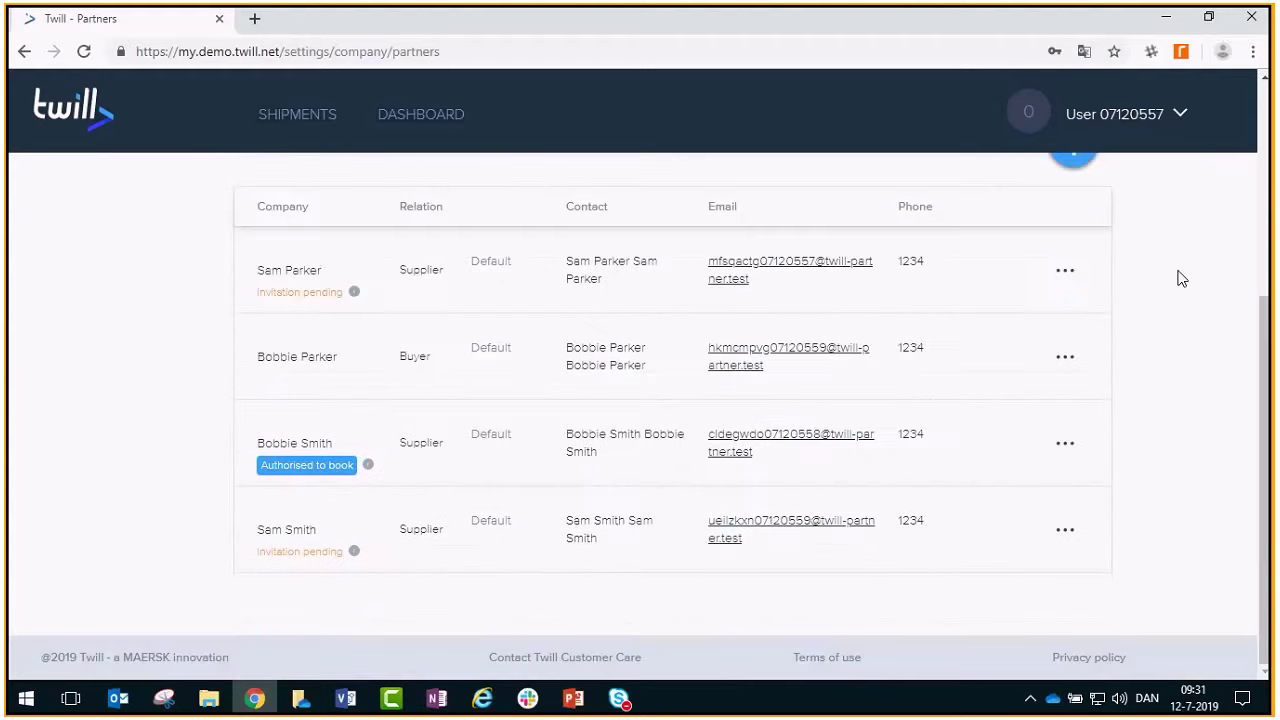
Step: Open the company's warehouses list and look through the saved warehouses and their locations
scroll(1183, 279, up, 5)
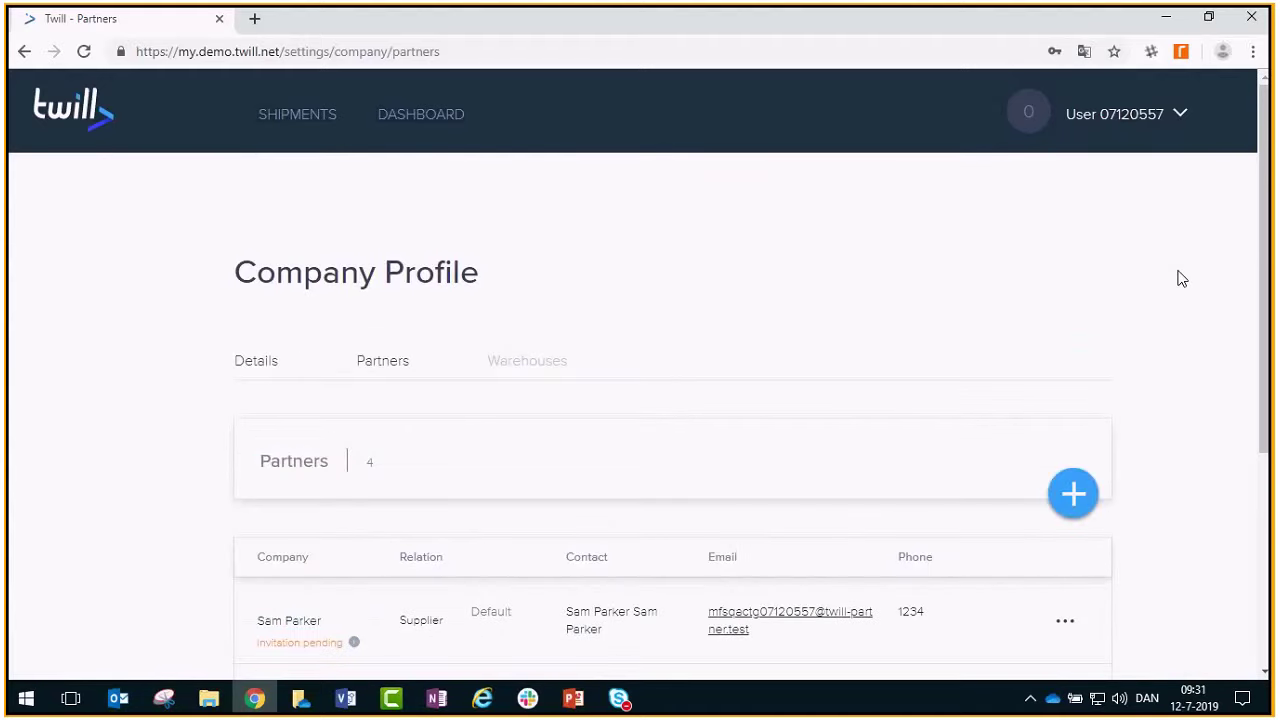
click(519, 366)
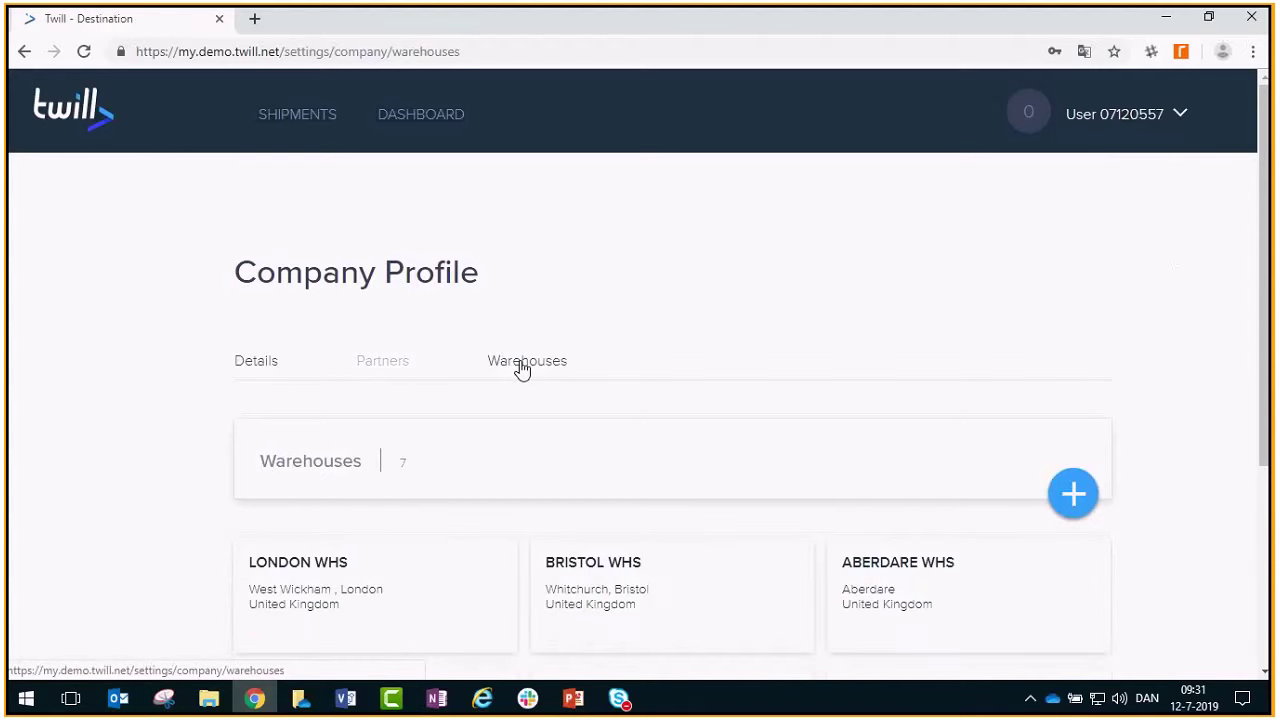
scroll(606, 362, down, 2)
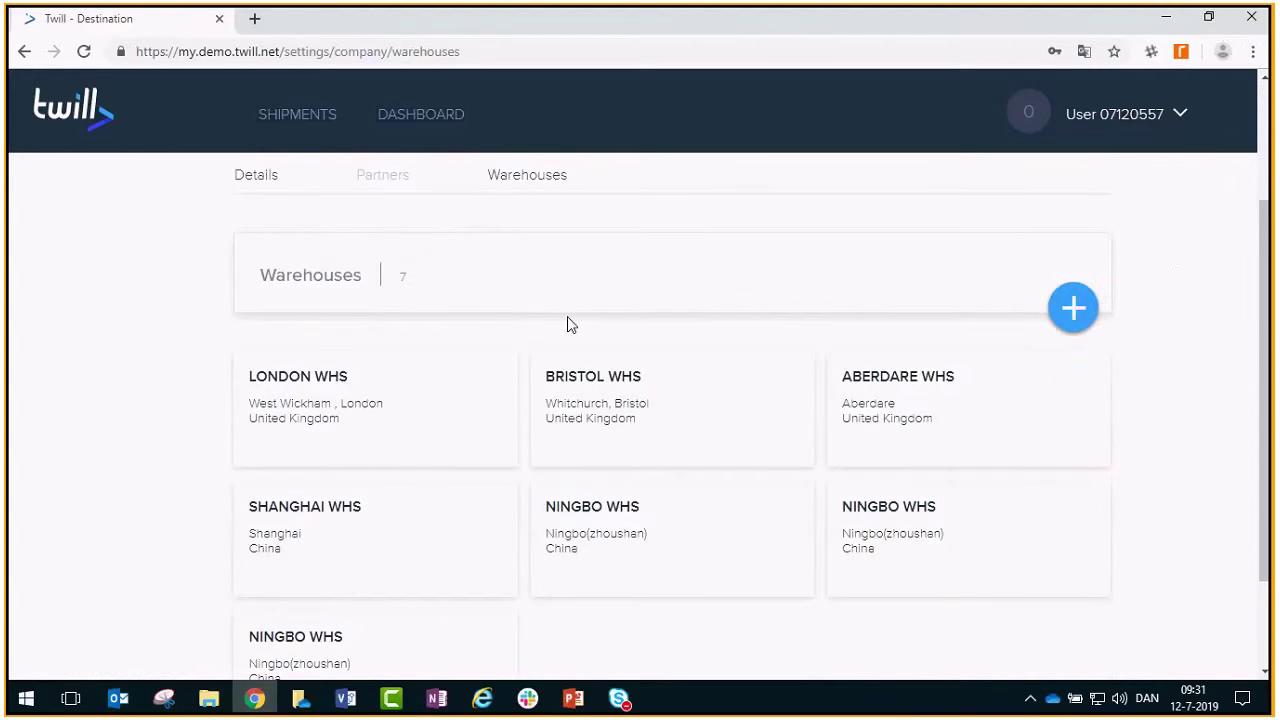
scroll(566, 323, down, 1)
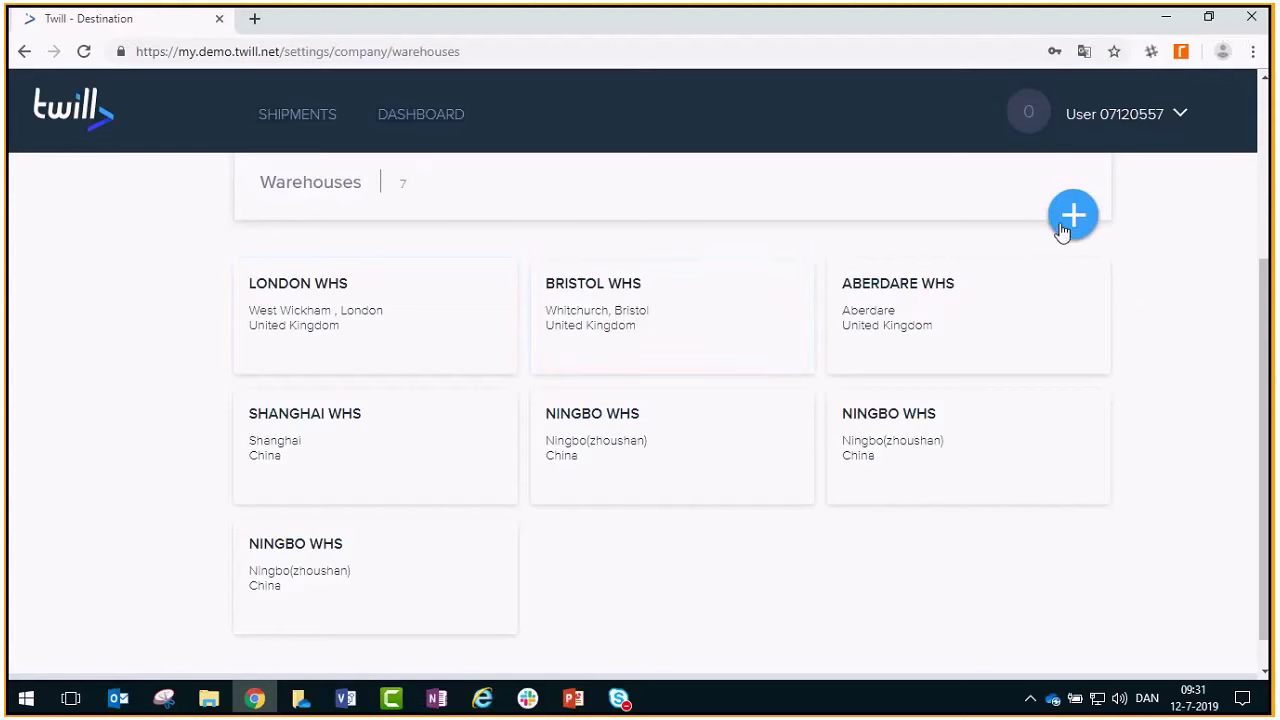
scroll(1180, 240, up, 2)
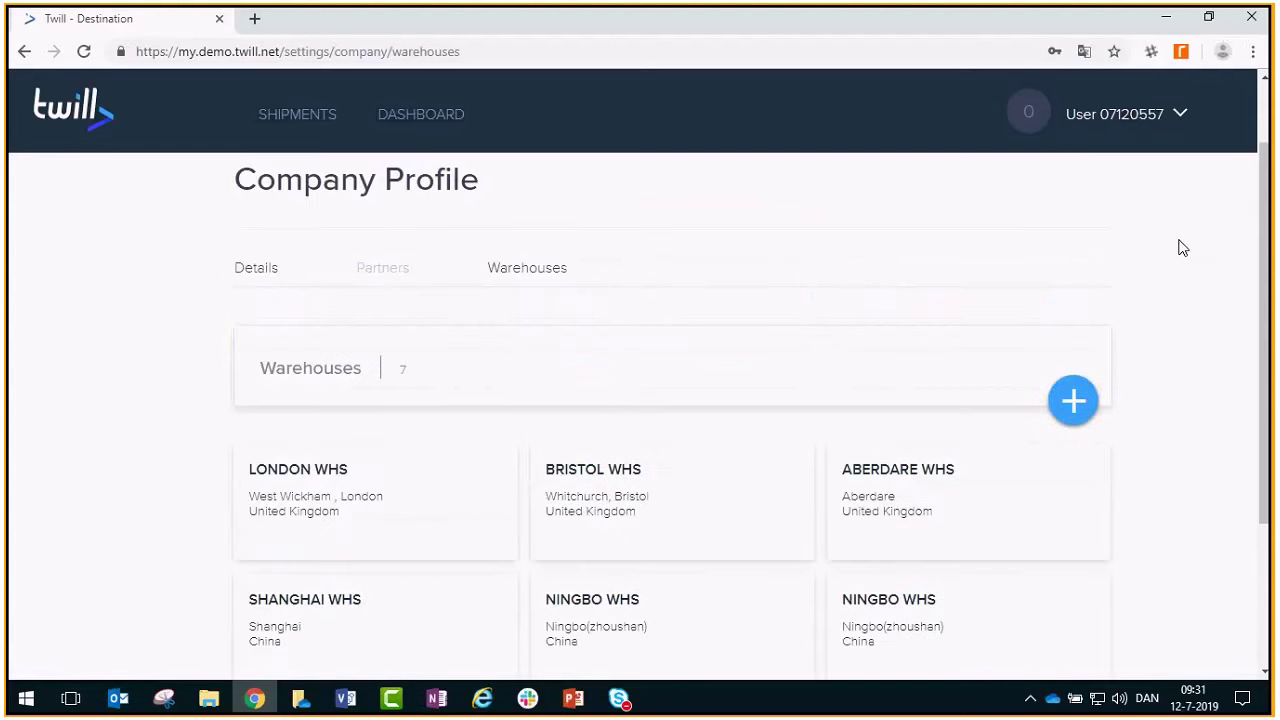
Step: Open the form for adding a new warehouse, look over its name and address fields, and cancel it
scroll(1182, 248, down, 1)
scroll(1180, 248, down, 1)
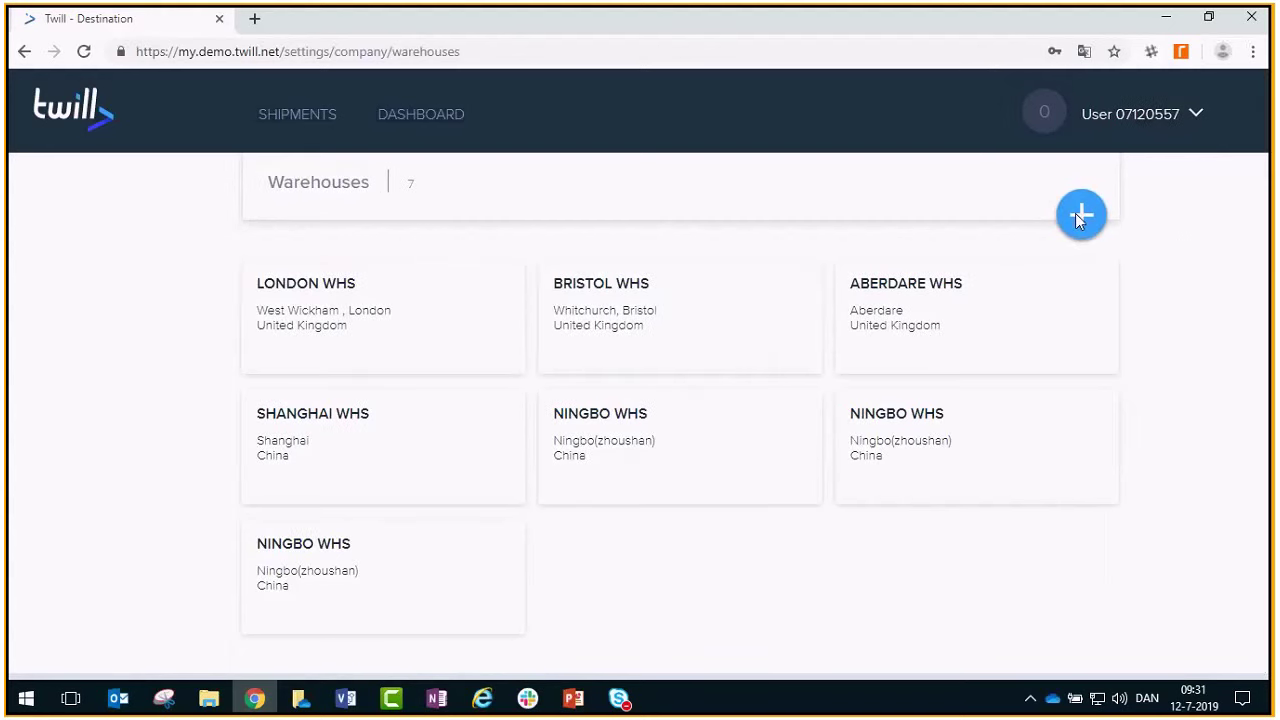
click(1075, 215)
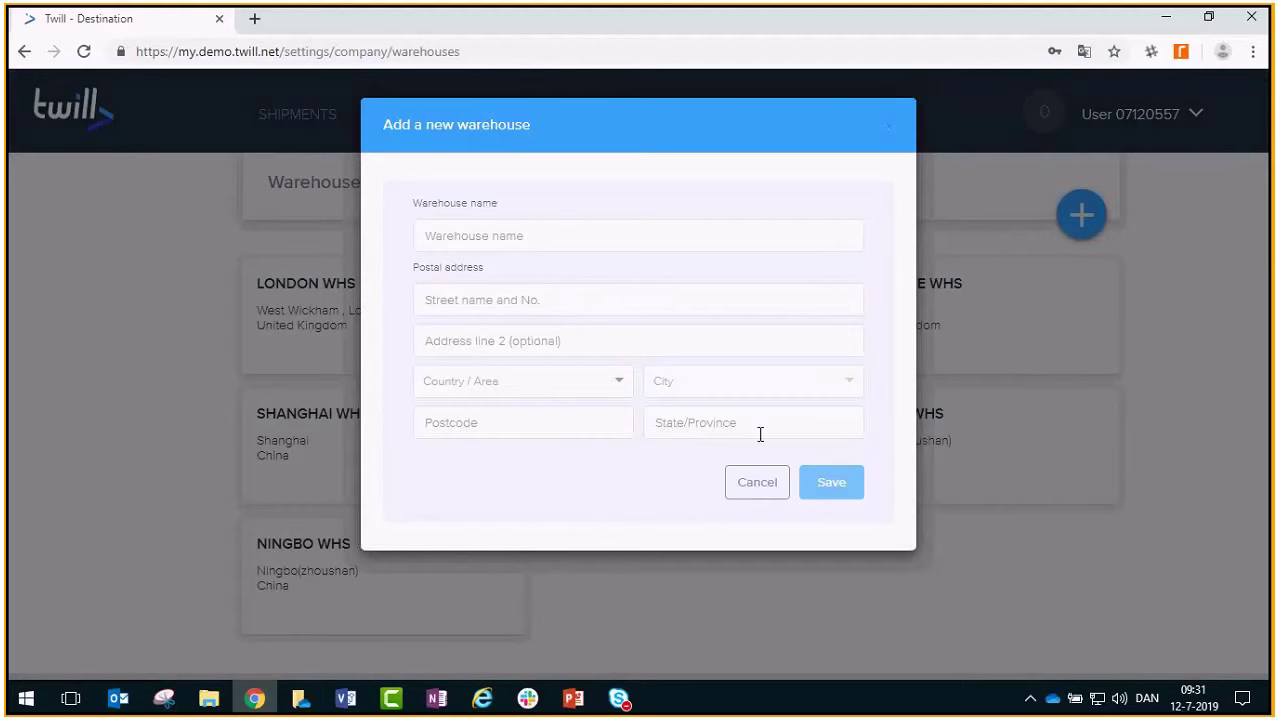
click(762, 485)
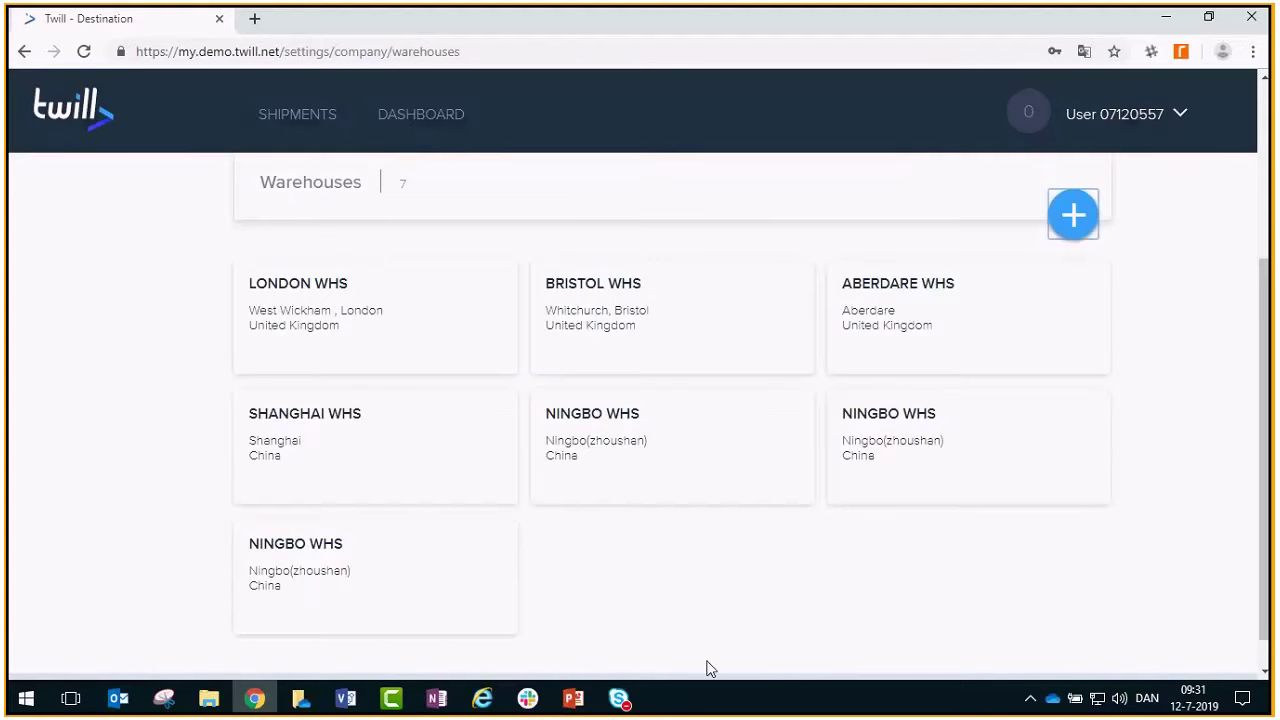
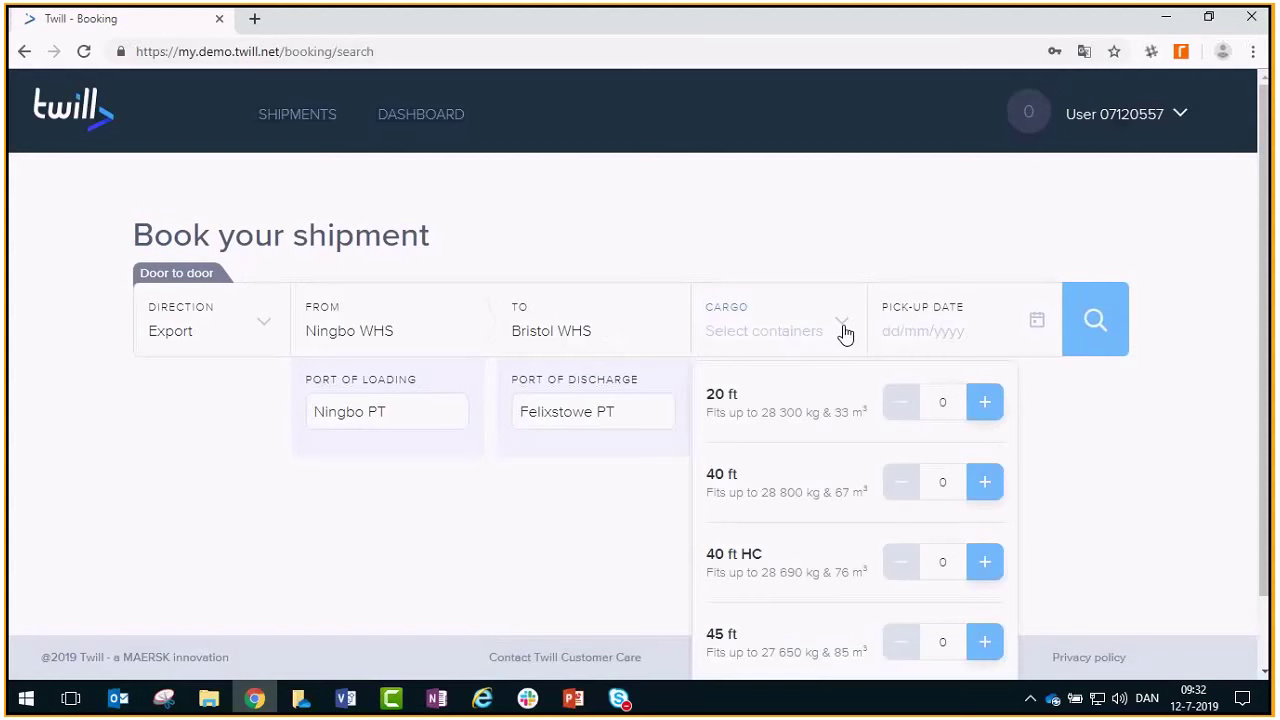
Step: Add one 20 ft, one 40 ft and one 40 ft HC container to the shipment's cargo
click(985, 402)
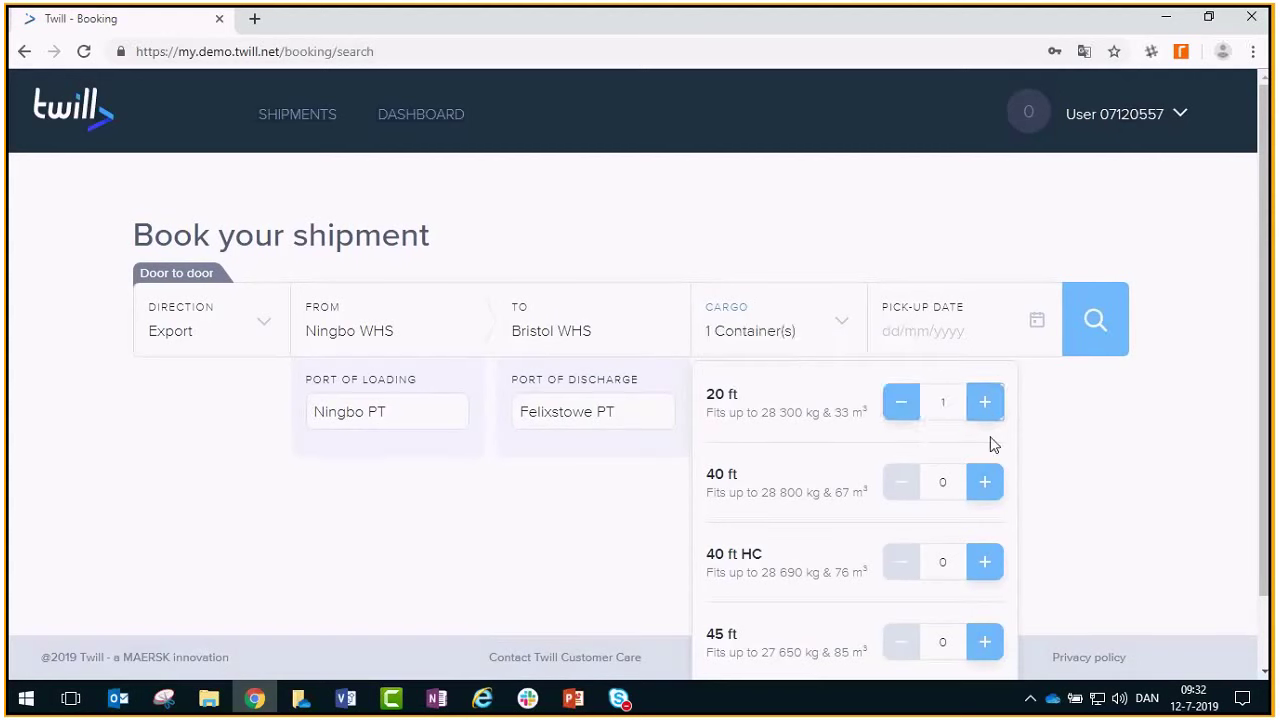
click(985, 482)
click(985, 562)
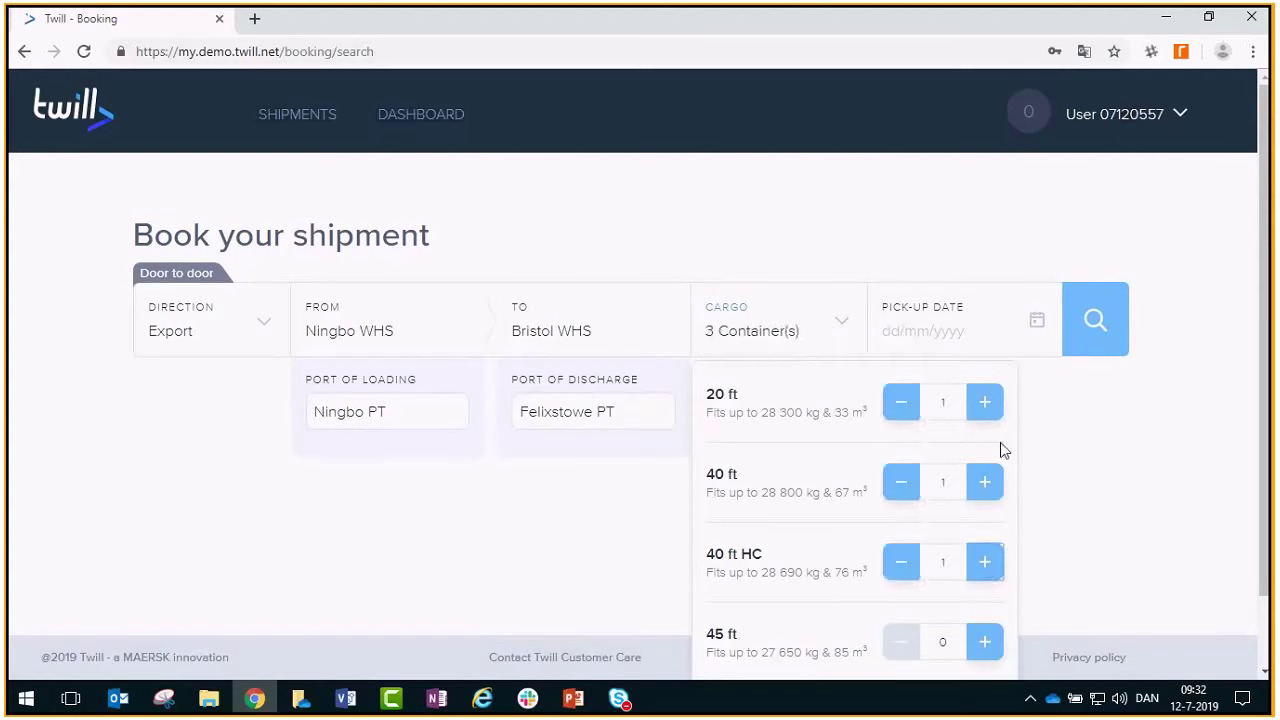
Step: Search for shipment prices with a pick-up date of 21 Jul 2019, and choose the 24 July pick-up among the offered dates
click(989, 337)
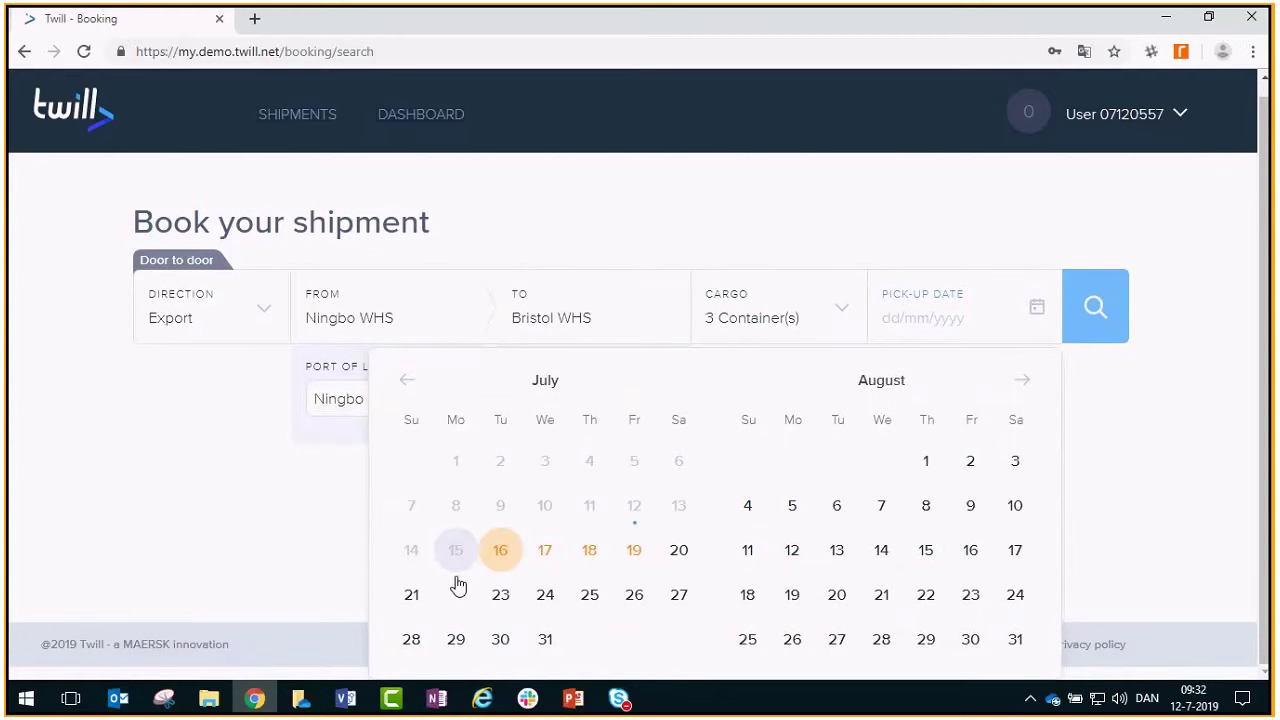
click(413, 597)
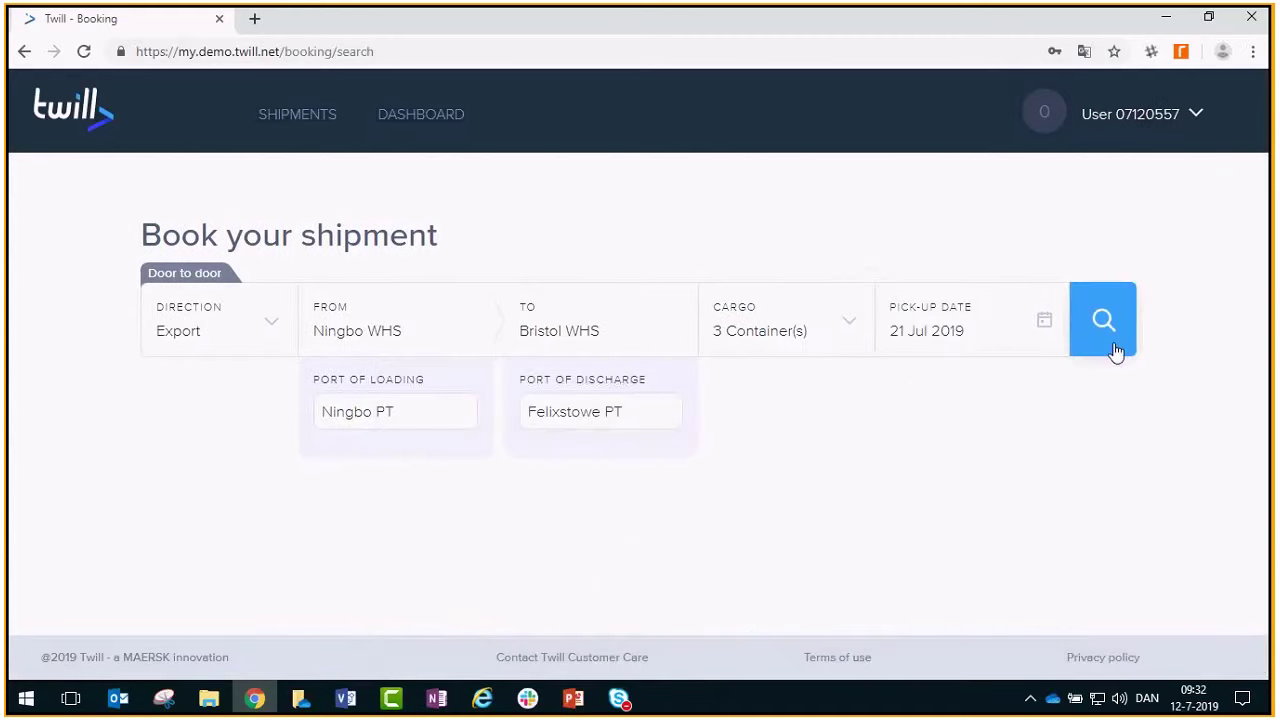
click(1106, 322)
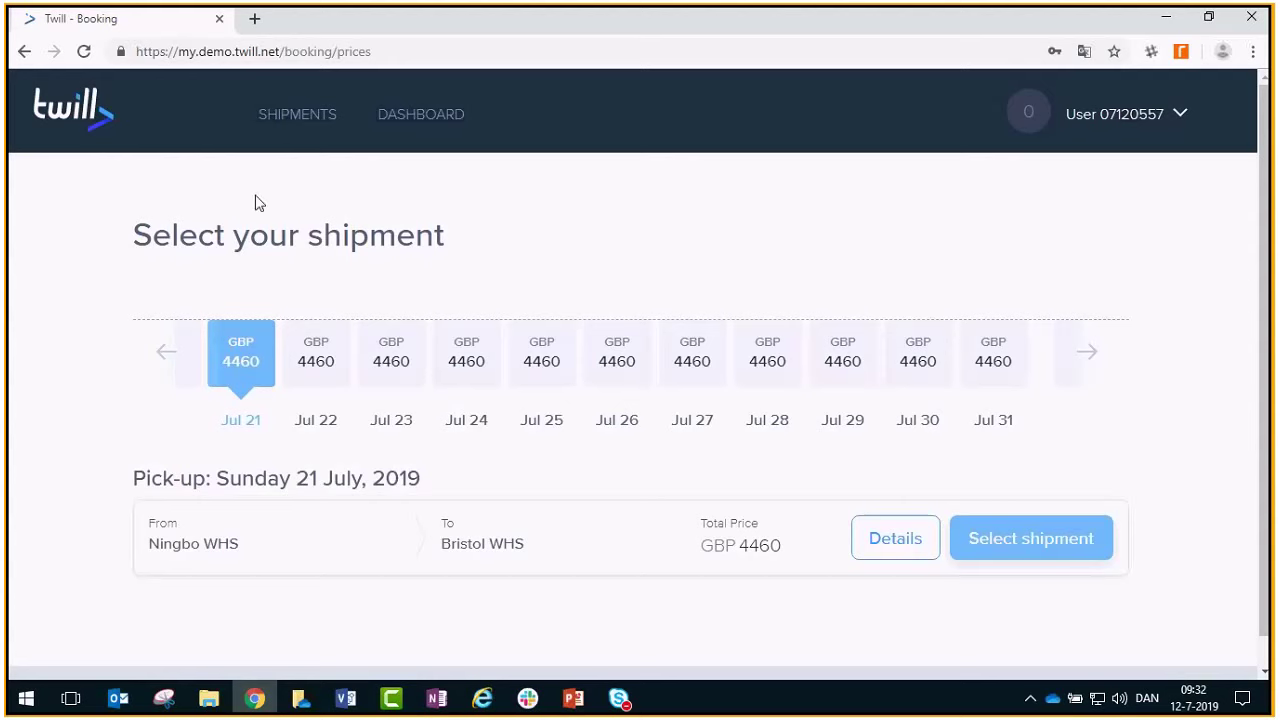
scroll(273, 259, down, 1)
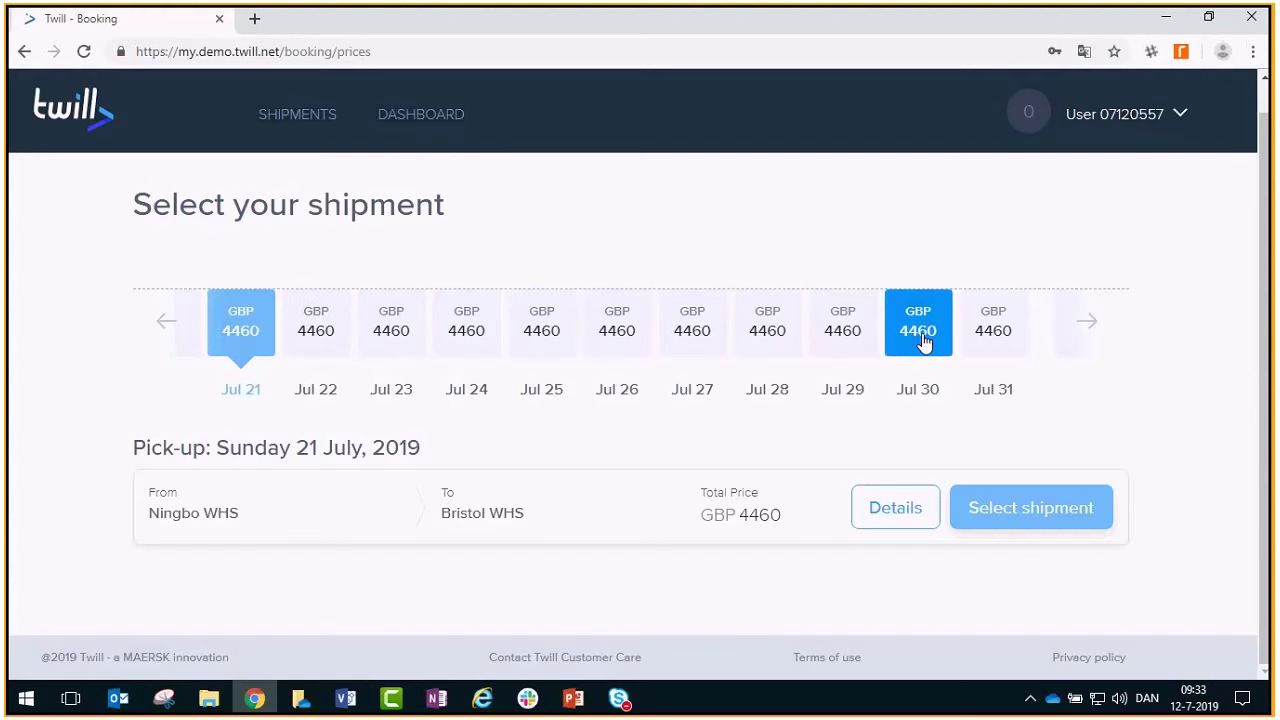
click(468, 336)
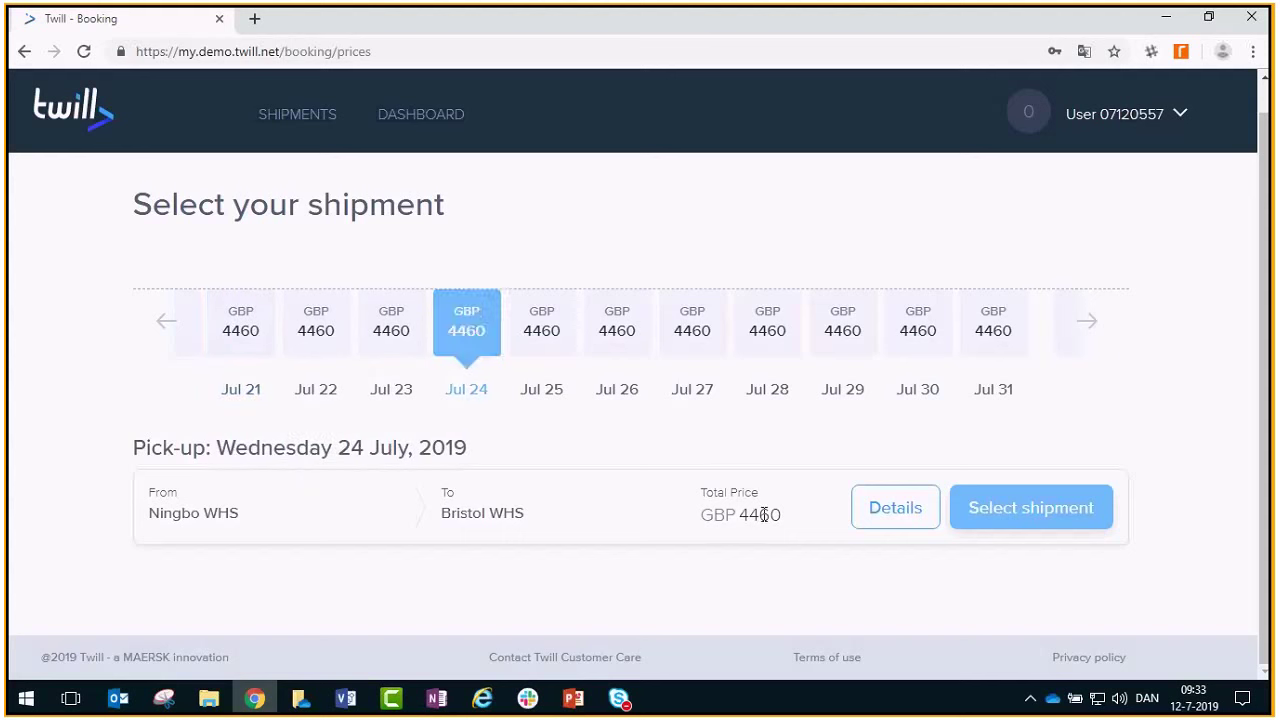
Step: Open the price details for the 24 July pick-up, expand the origin and destination services, review the breakdown and close the details
click(895, 510)
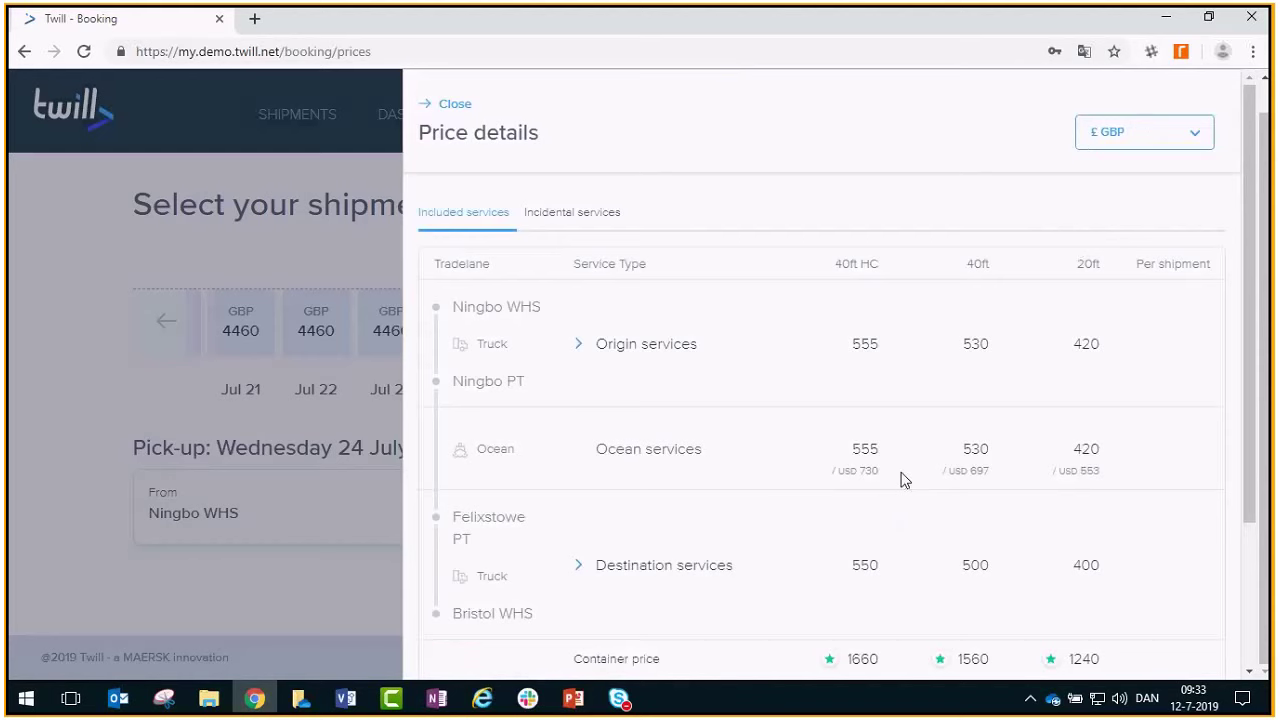
scroll(1106, 389, down, 1)
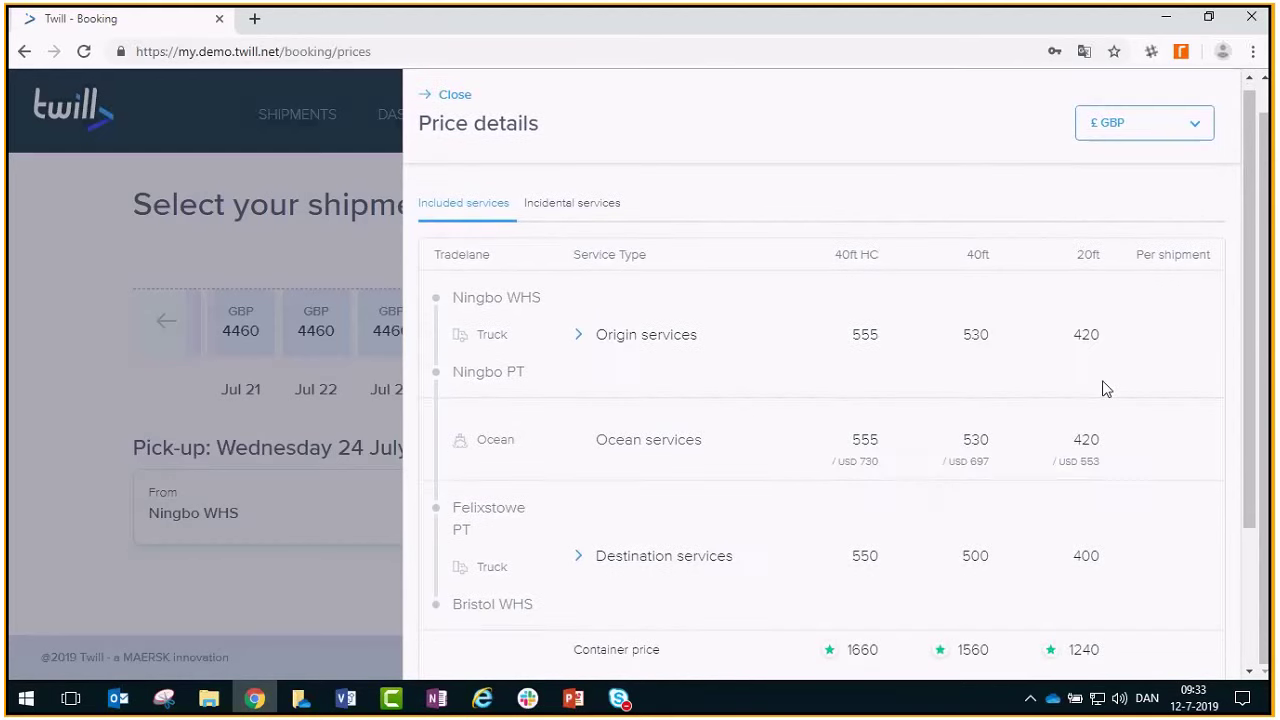
scroll(1106, 389, down, 1)
scroll(1150, 250, down, 1)
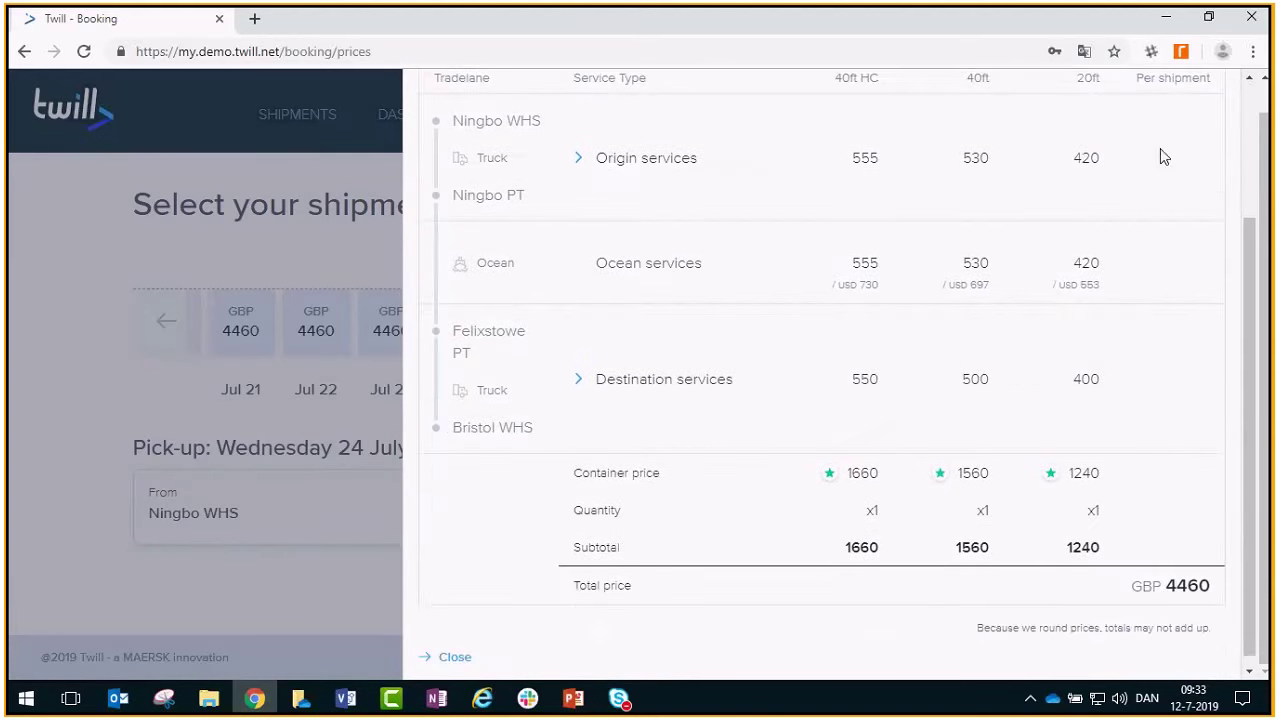
click(584, 172)
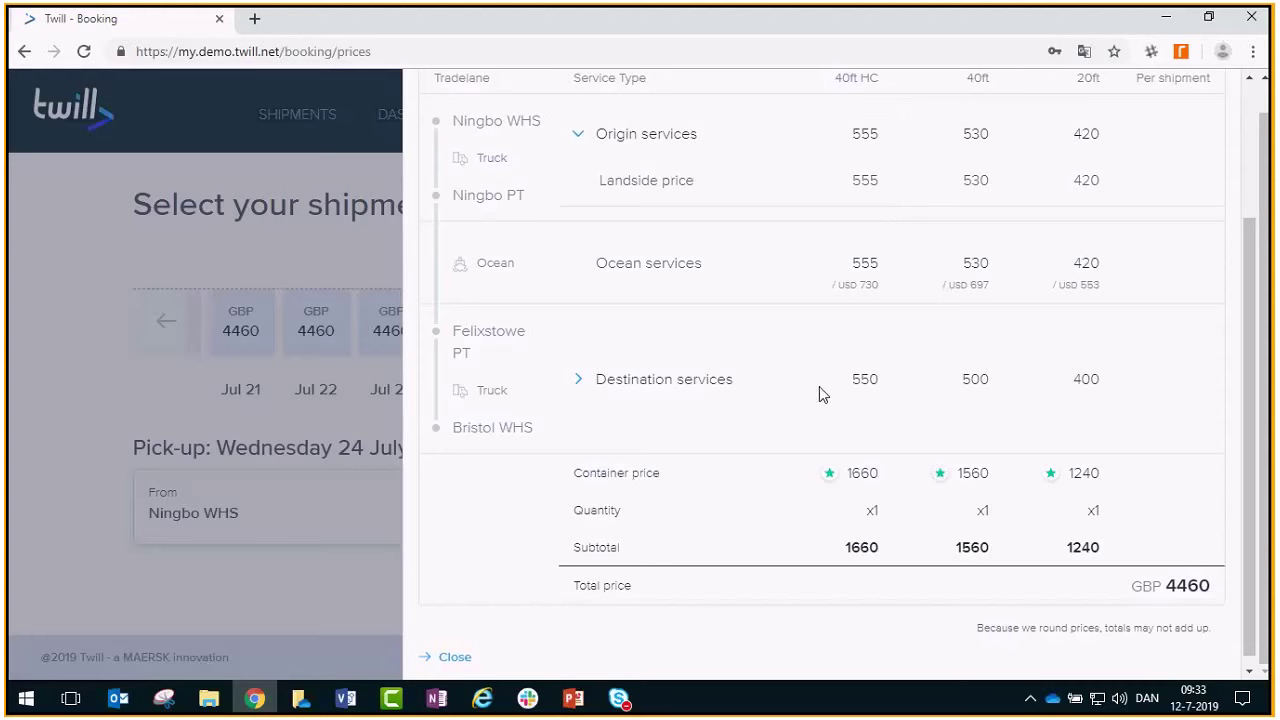
click(579, 379)
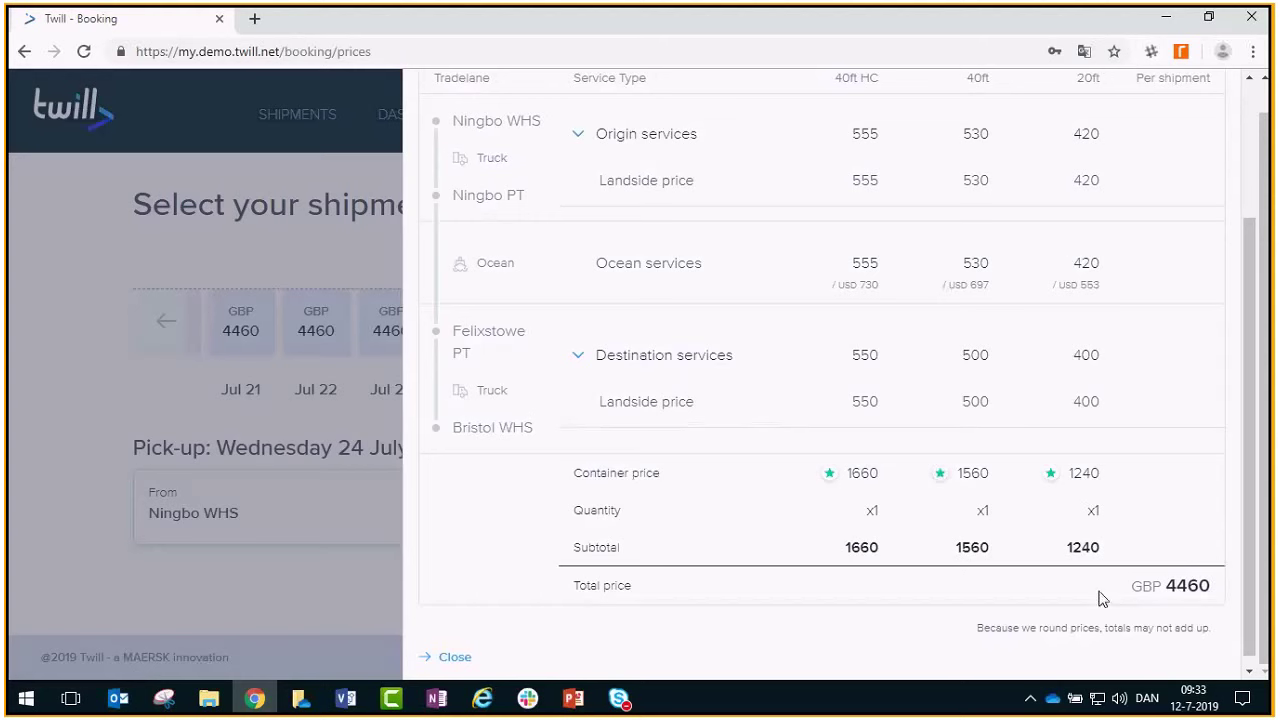
scroll(460, 654, down, 1)
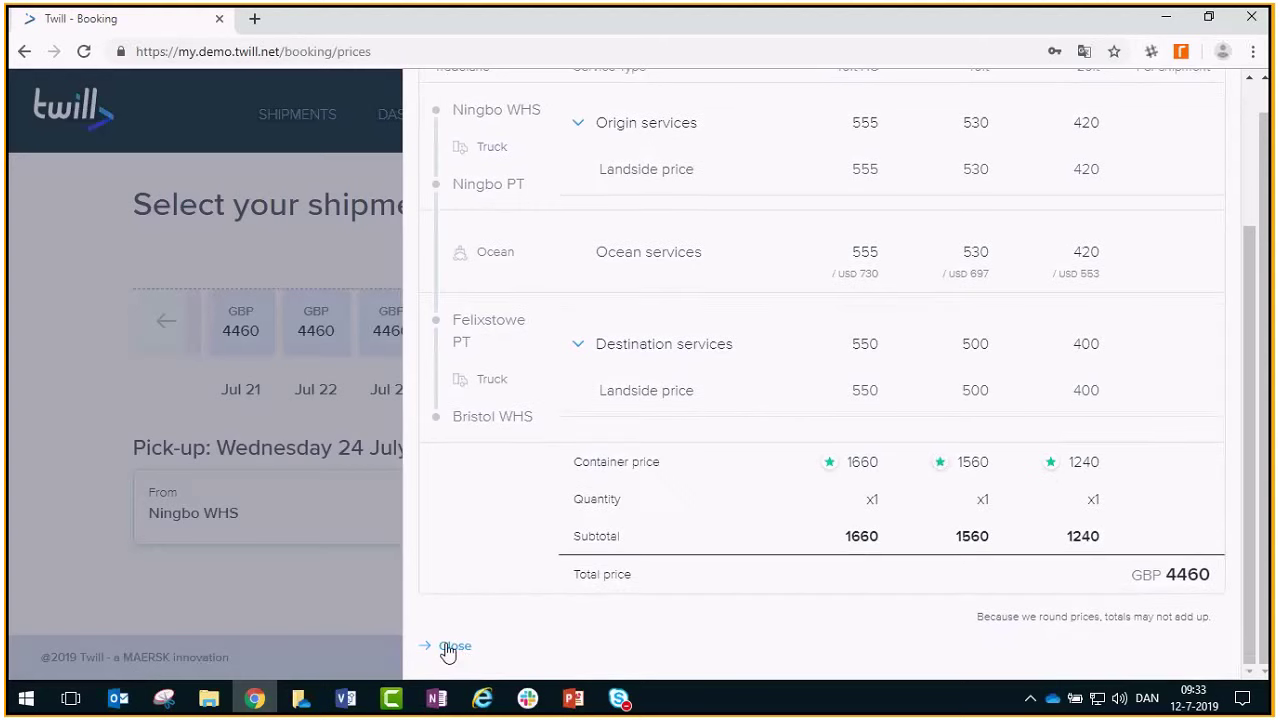
click(450, 647)
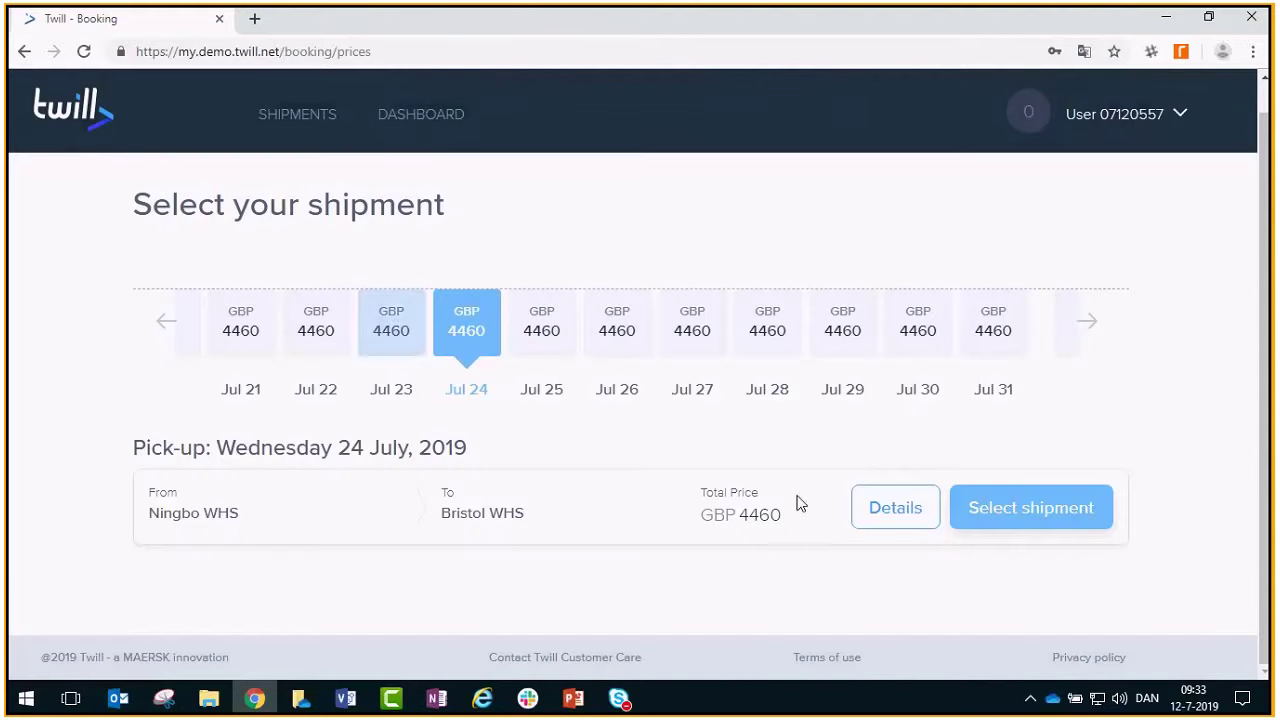
Step: Select the 24 July shipment for booking and include the preselected buyer's only listed contact, continuing to the cargo details
click(1055, 518)
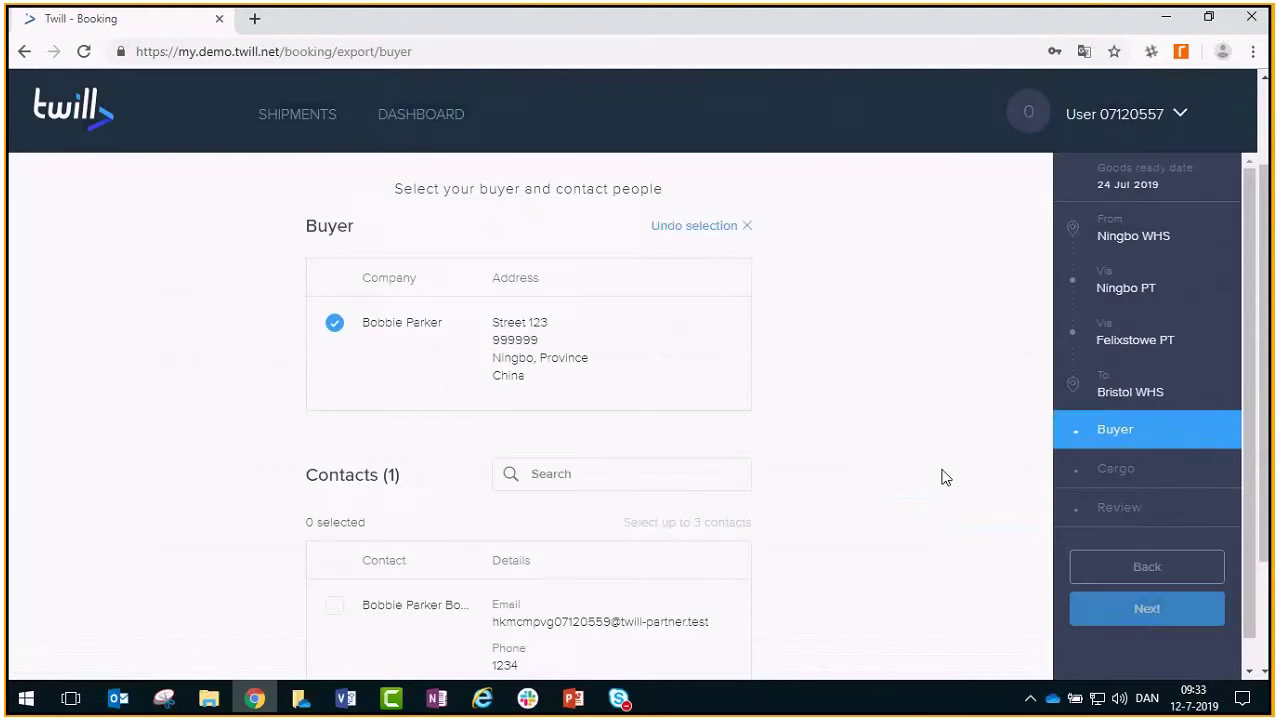
scroll(640, 337, down, 1)
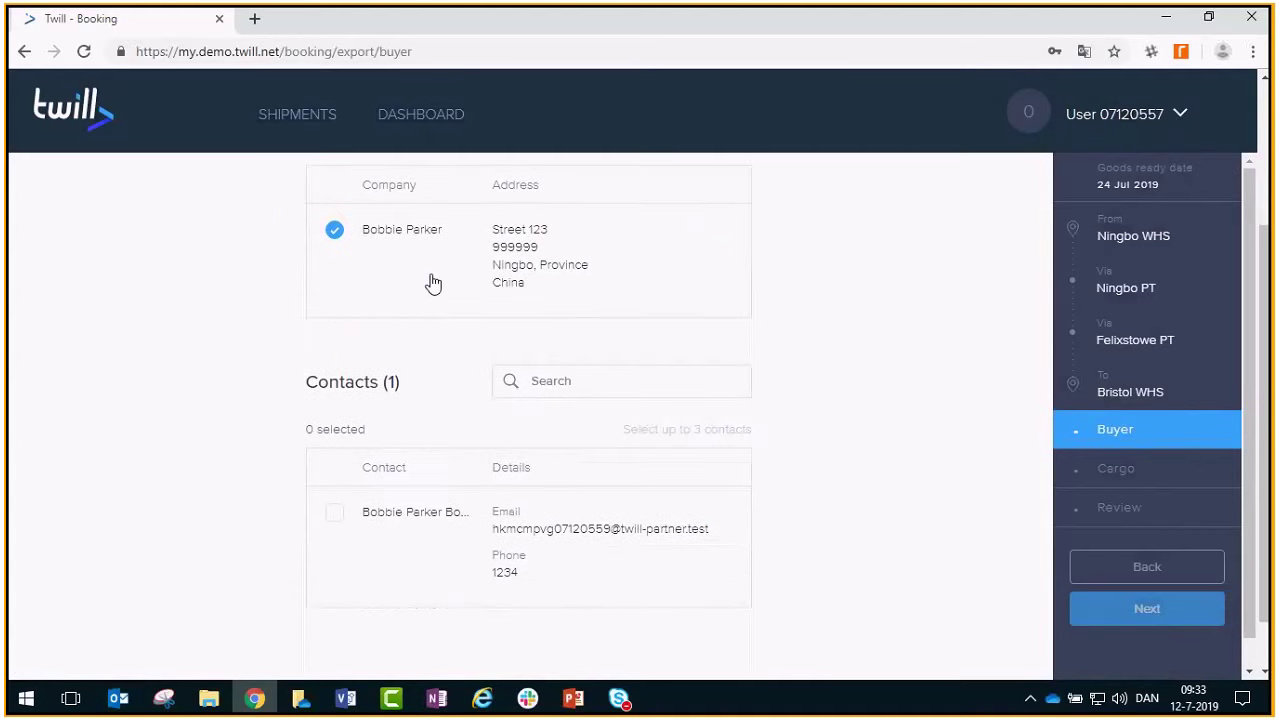
scroll(368, 244, up, 1)
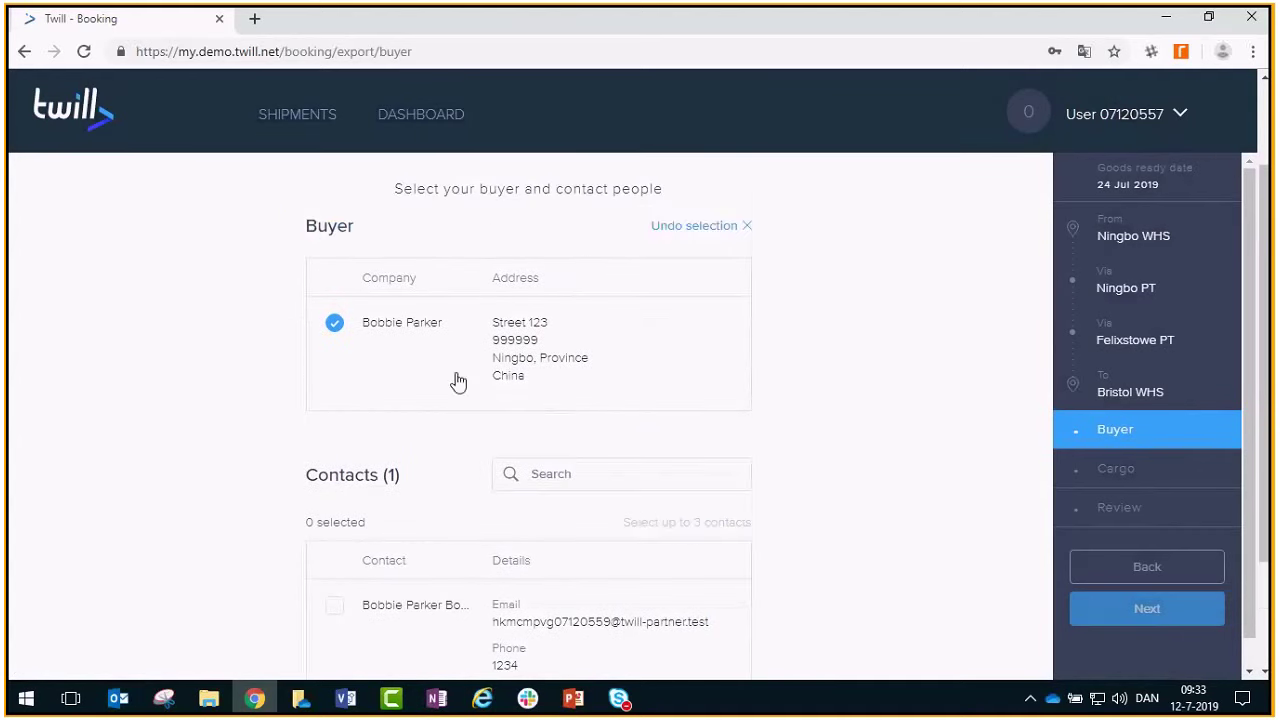
scroll(423, 397, down, 1)
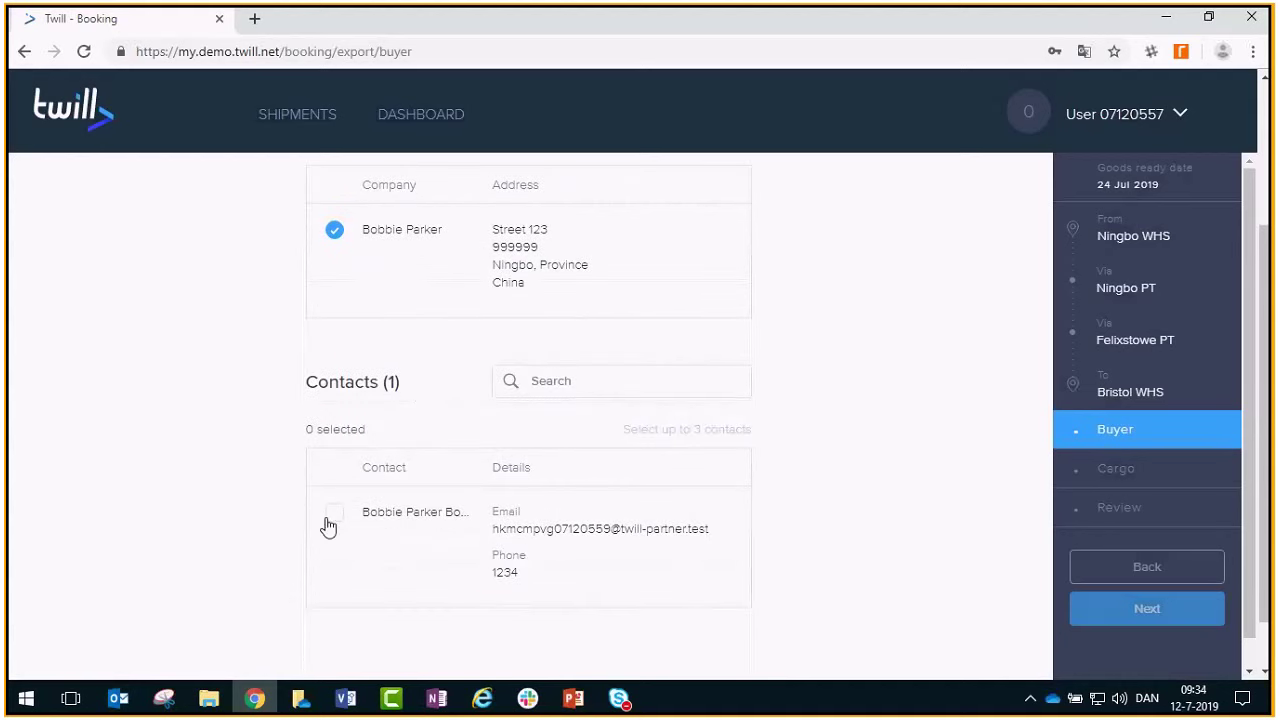
click(335, 516)
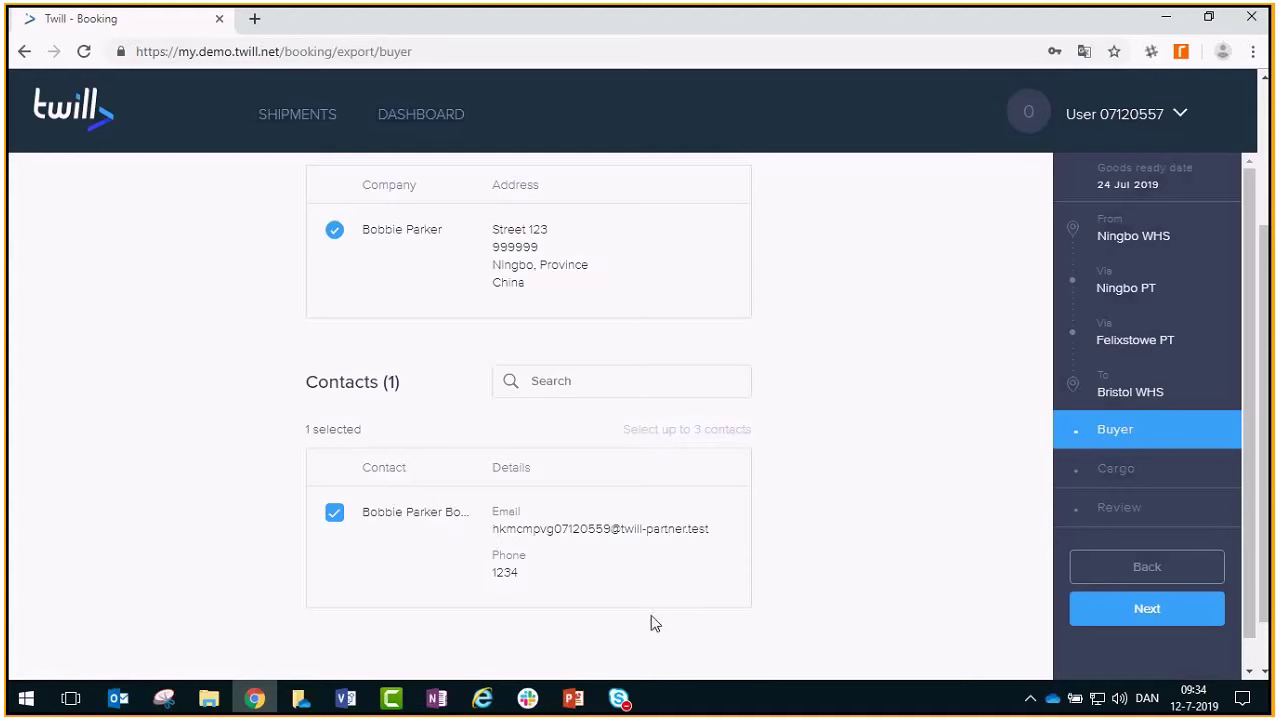
click(1147, 610)
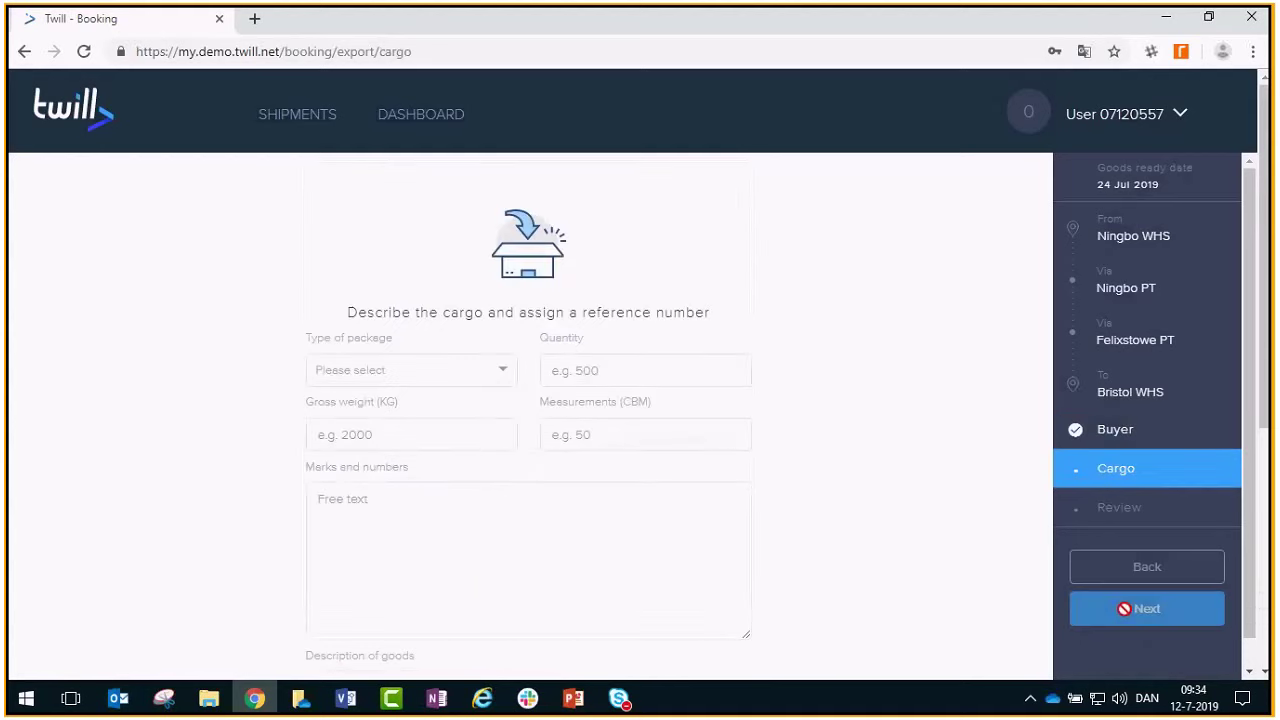
Step: Describe the cargo as CARTON(S) with quantity 50, gross weight 3000 kg and measurements 50 CBM
click(473, 368)
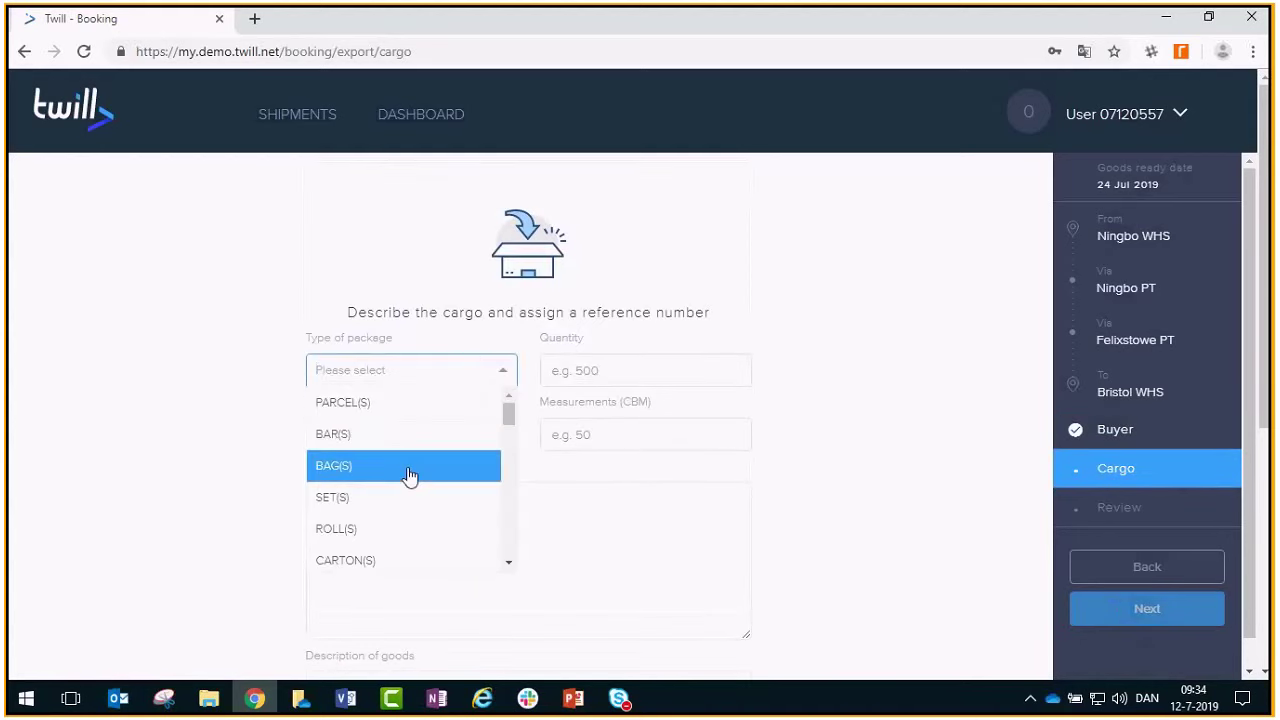
click(389, 558)
click(616, 370)
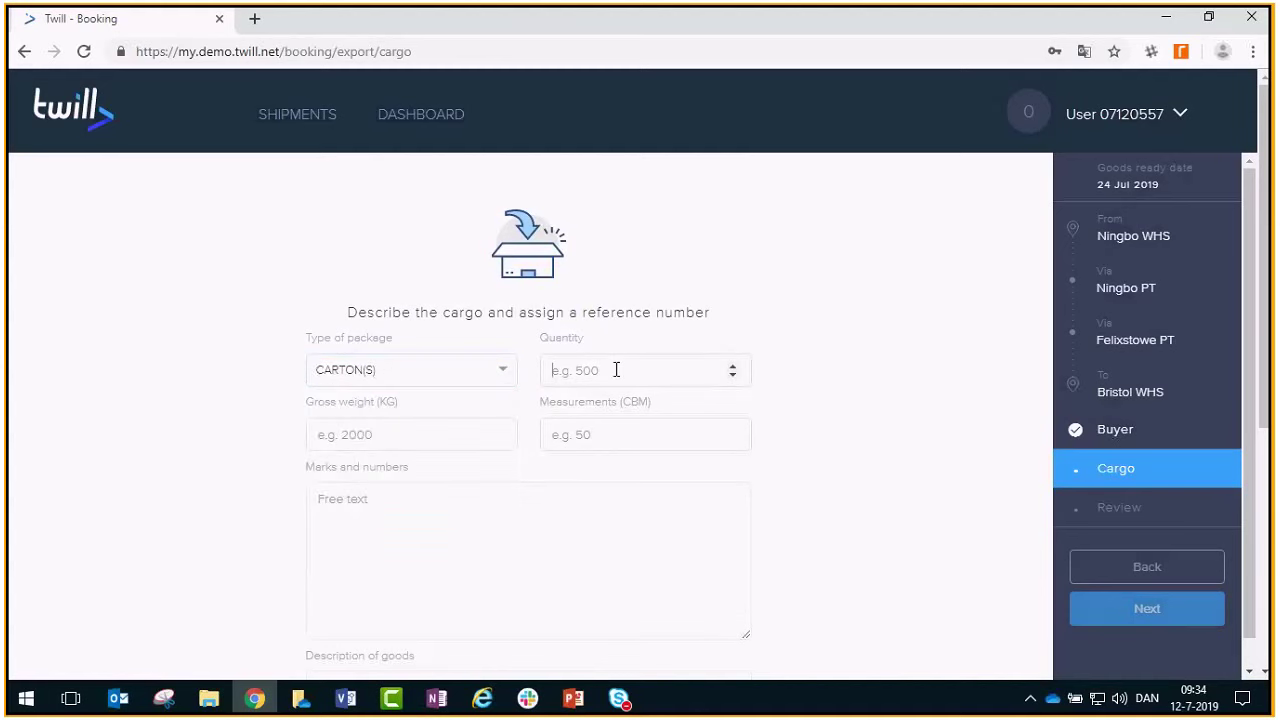
text(50)
click(475, 442)
text(3000)
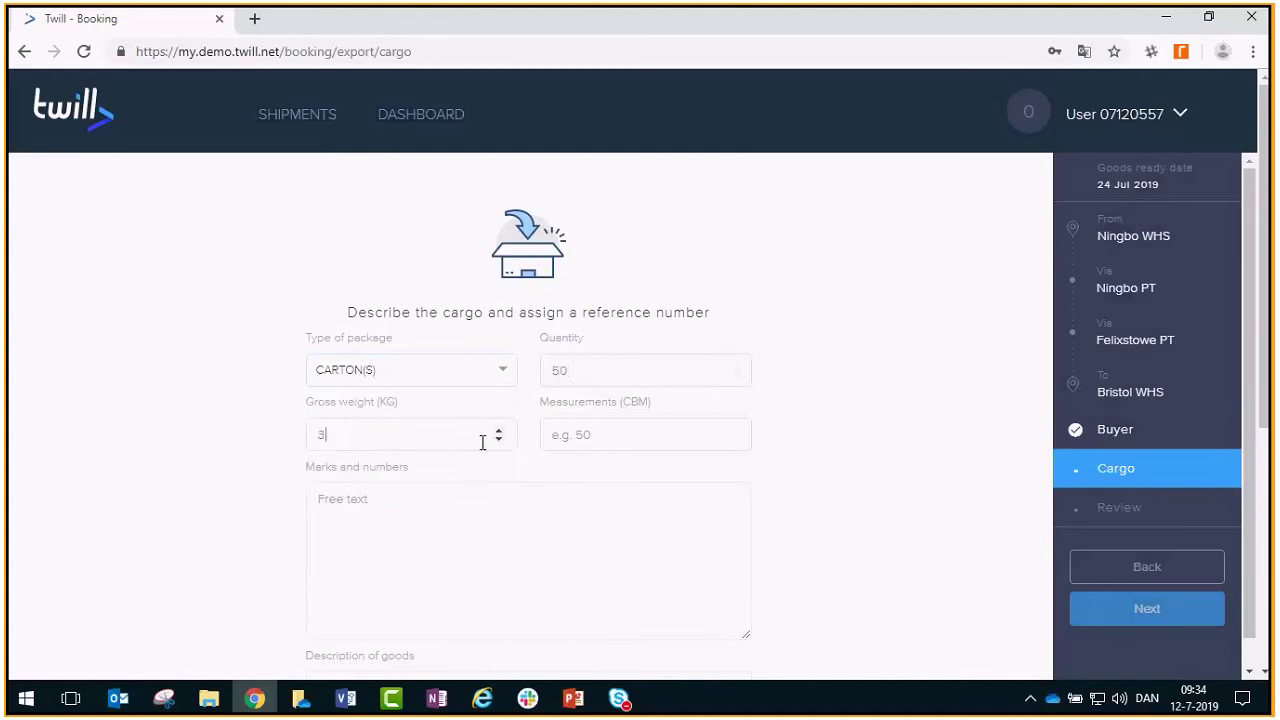
click(602, 443)
text(50)
Step: Enter "Hello there" as the marks and numbers and "Red charis 100" as the description of goods
click(518, 501)
text(Hello there)
key(Tab)
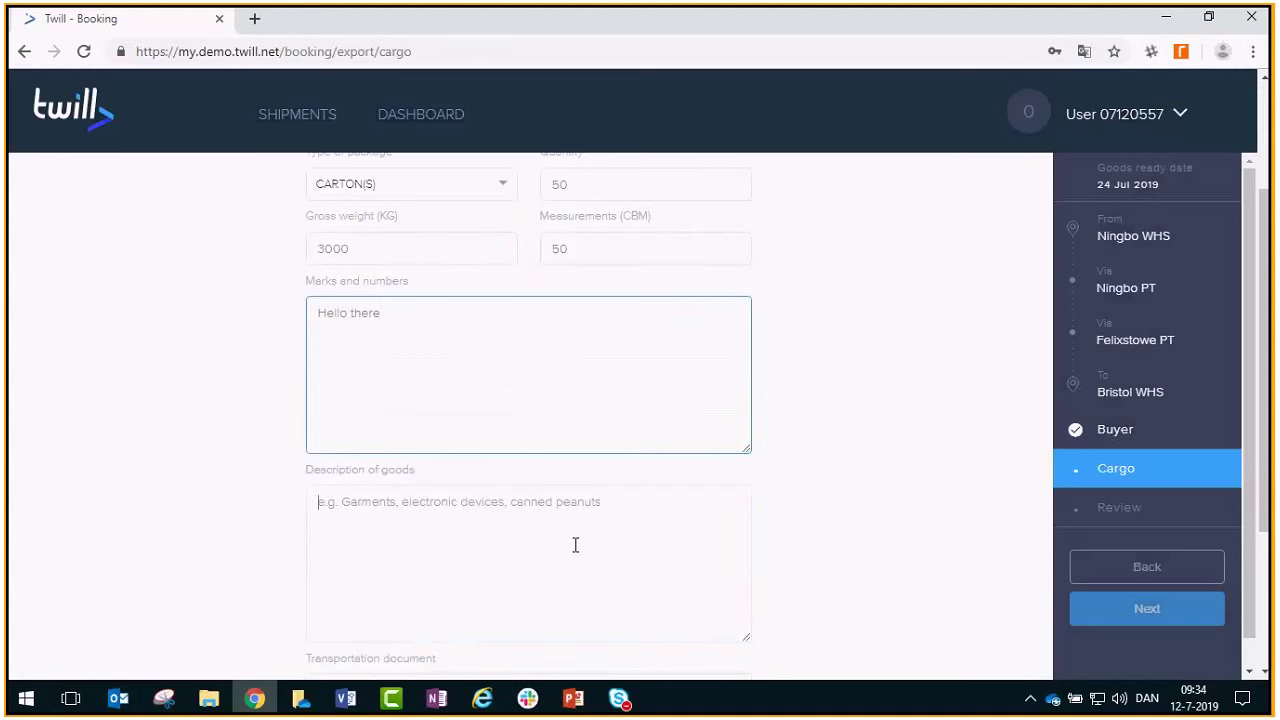
text(Red charis )
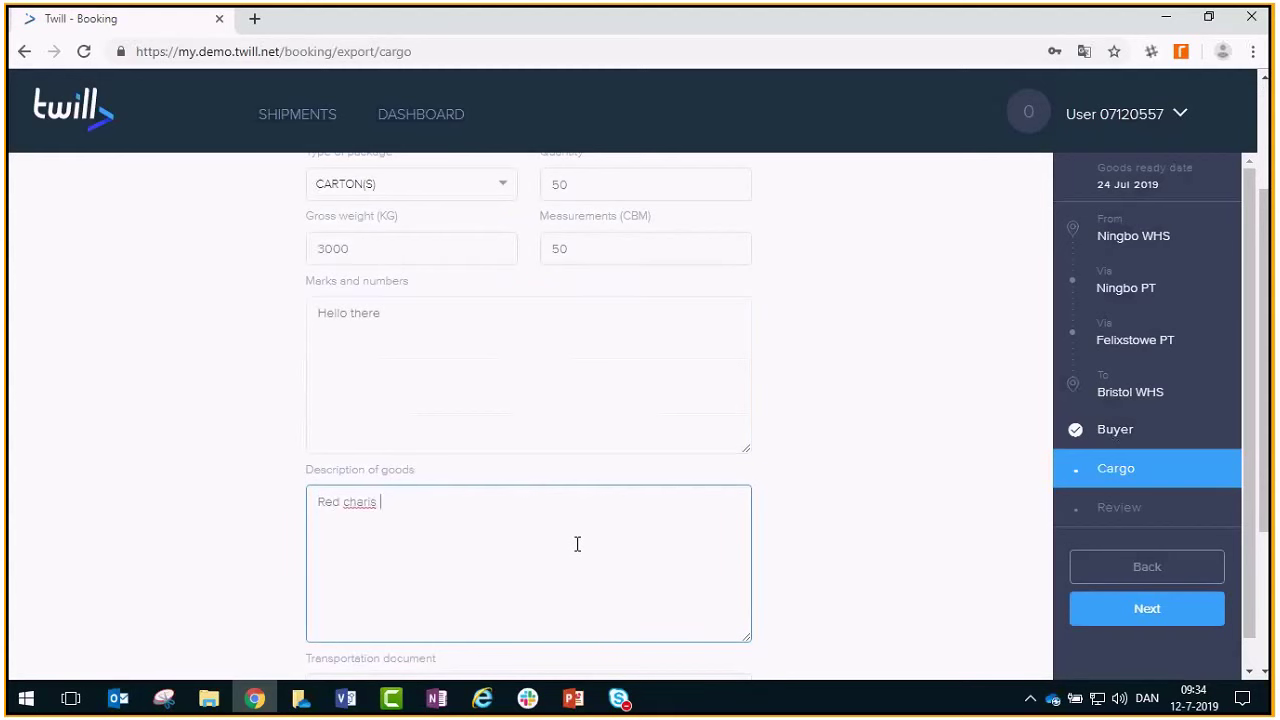
text(100)
Step: Set the transportation document to House Bill of Lading, fill the reference number with the first suggested purchase-order entry, and continue to the review
scroll(577, 544, down, 3)
click(514, 458)
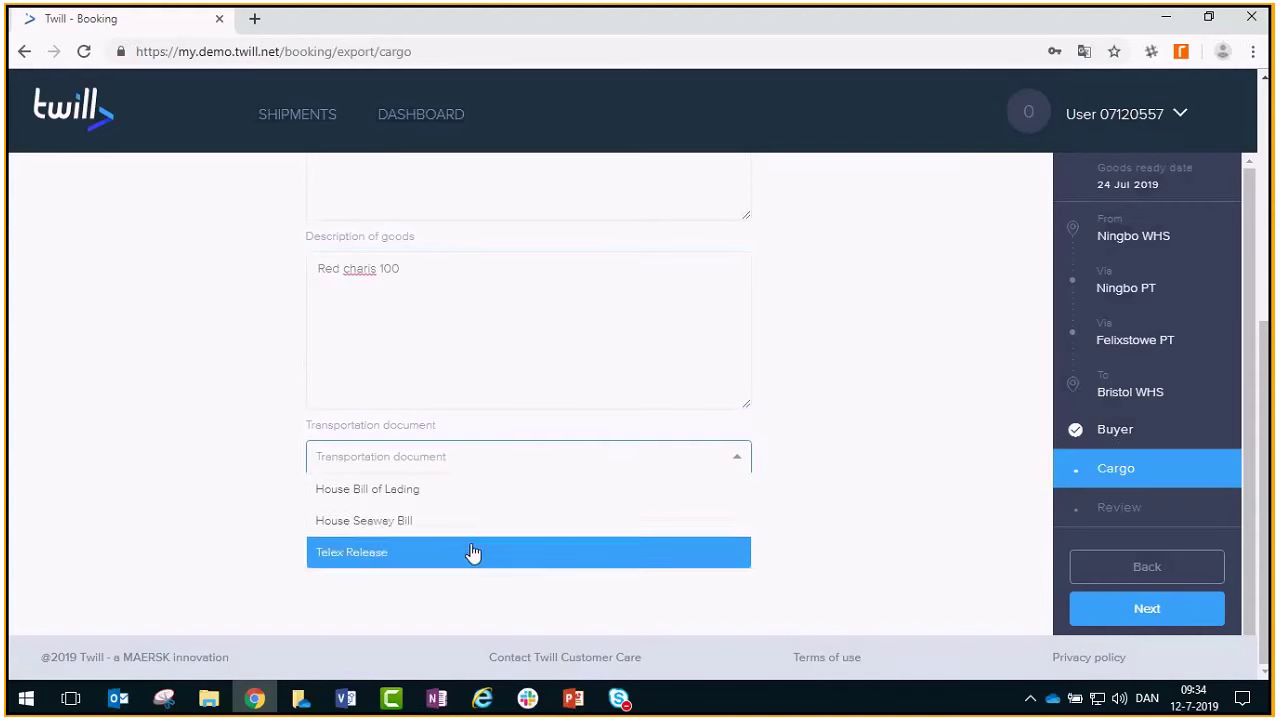
click(471, 490)
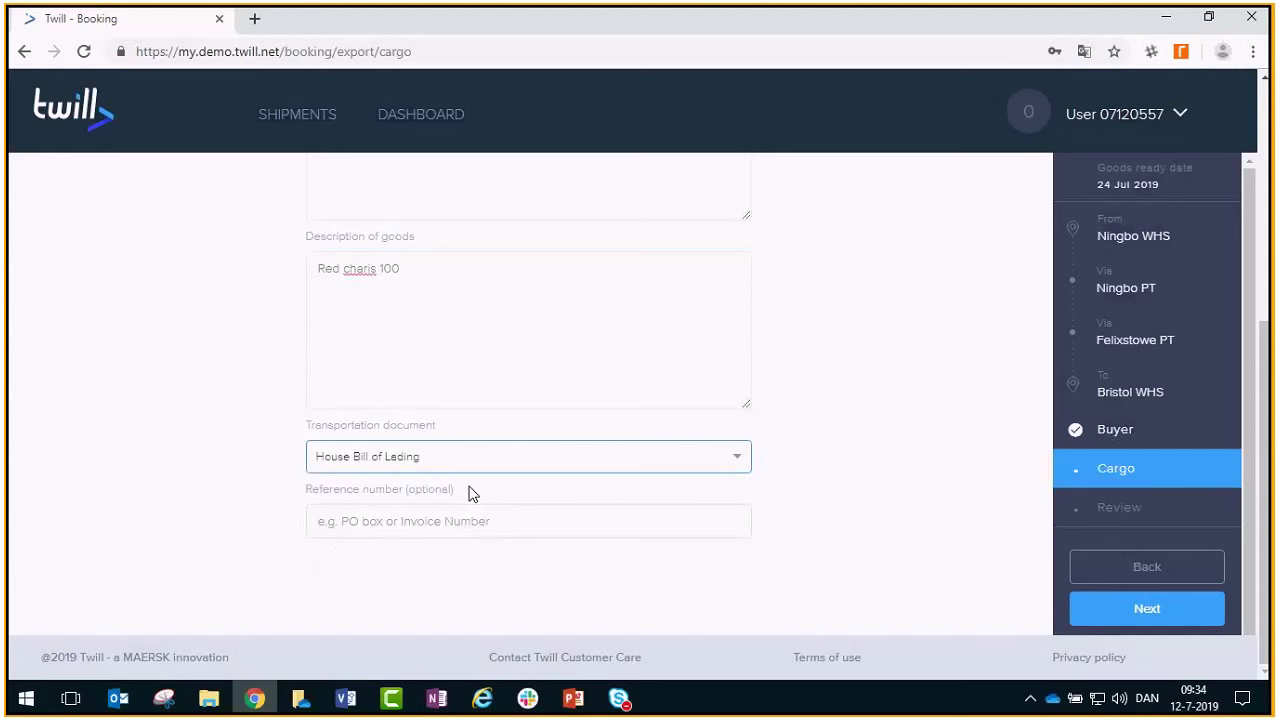
click(490, 521)
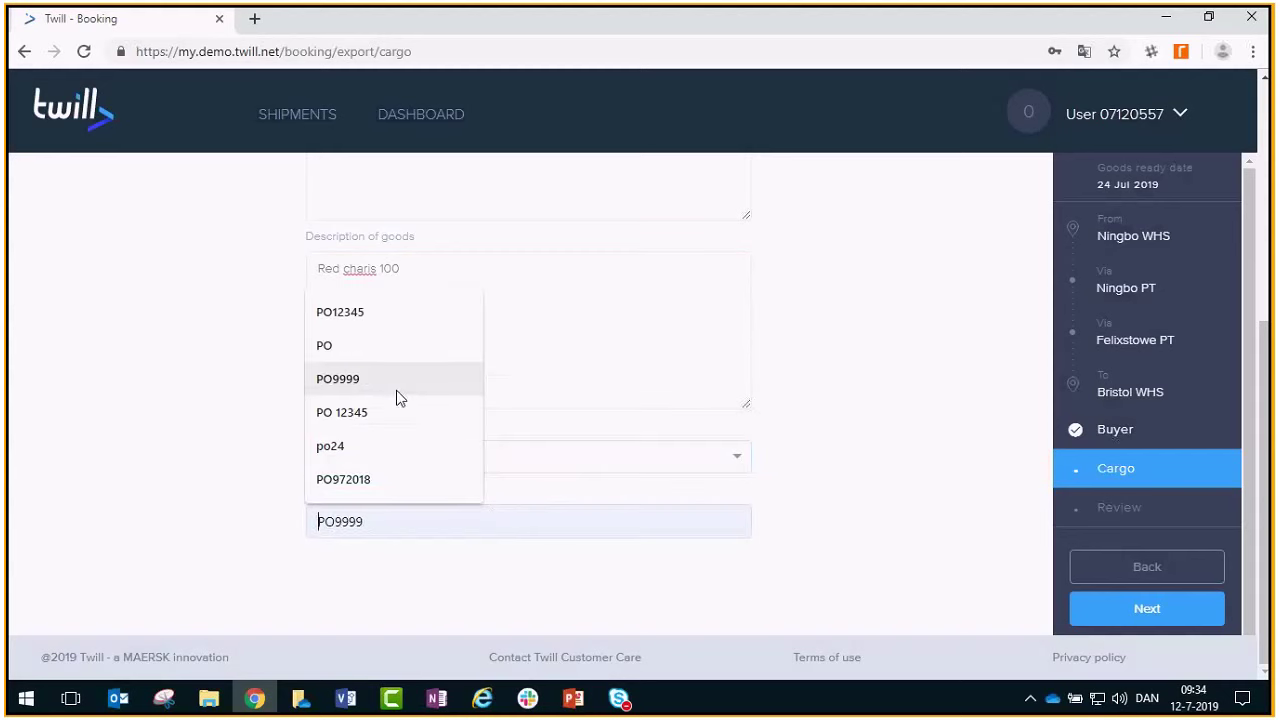
click(390, 311)
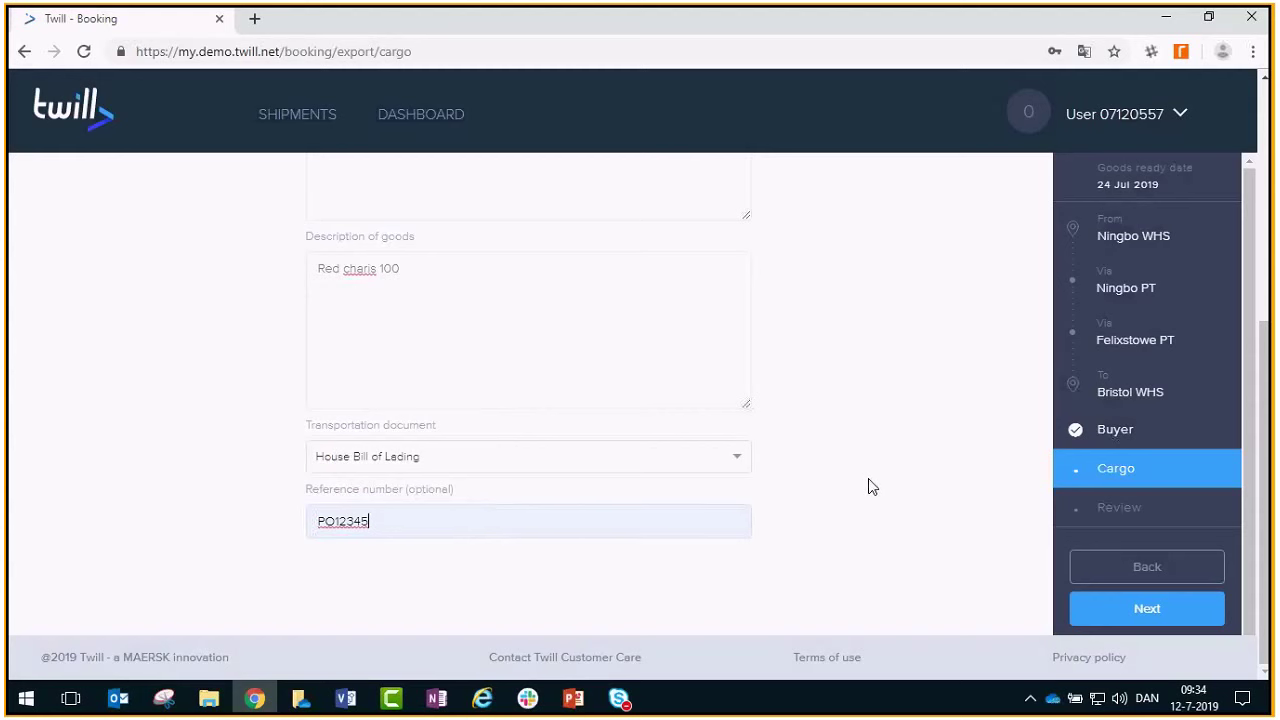
click(1145, 610)
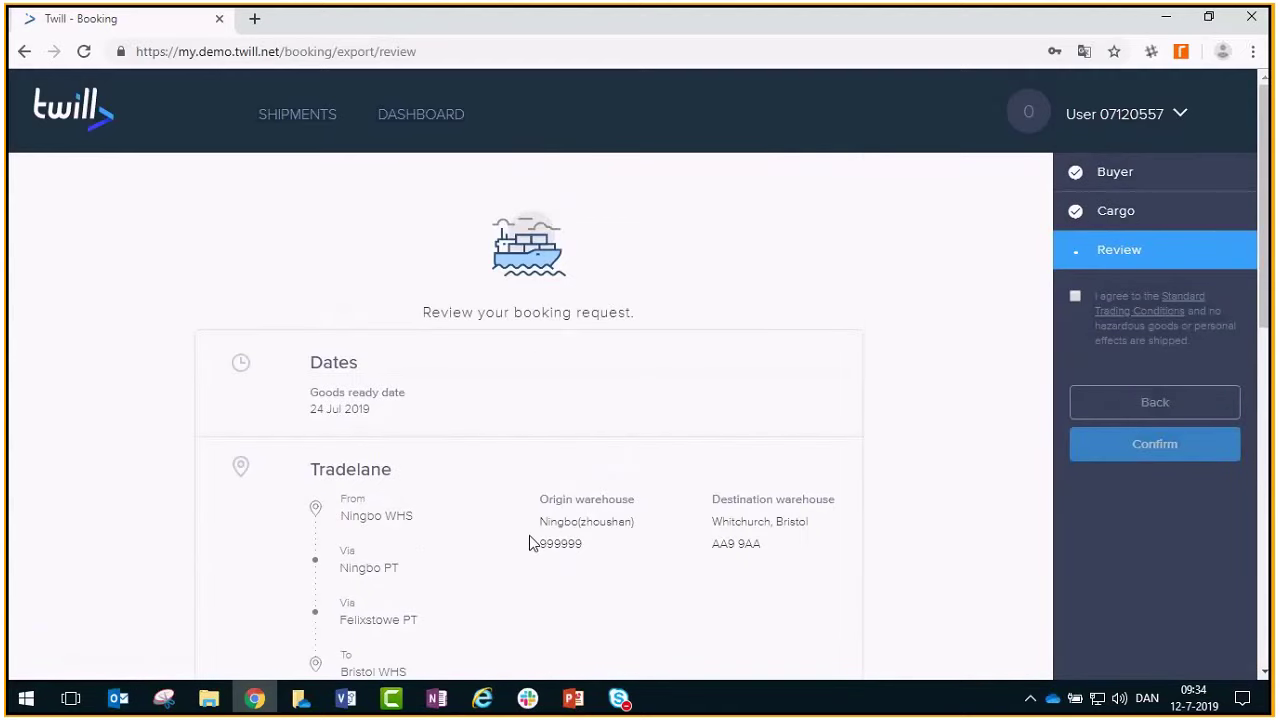
Step: Review the booking request through to its total price, agree to the Standard Trading Conditions and confirm the booking
scroll(529, 543, down, 8)
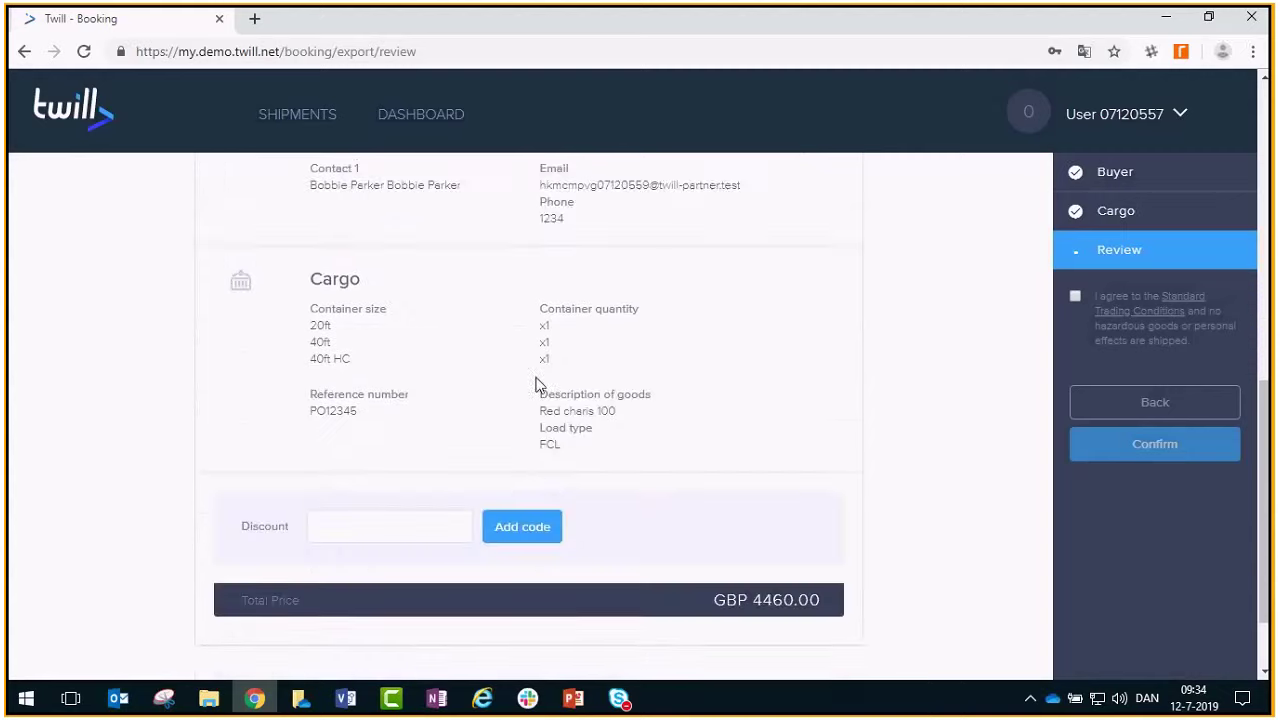
scroll(536, 385, down, 1)
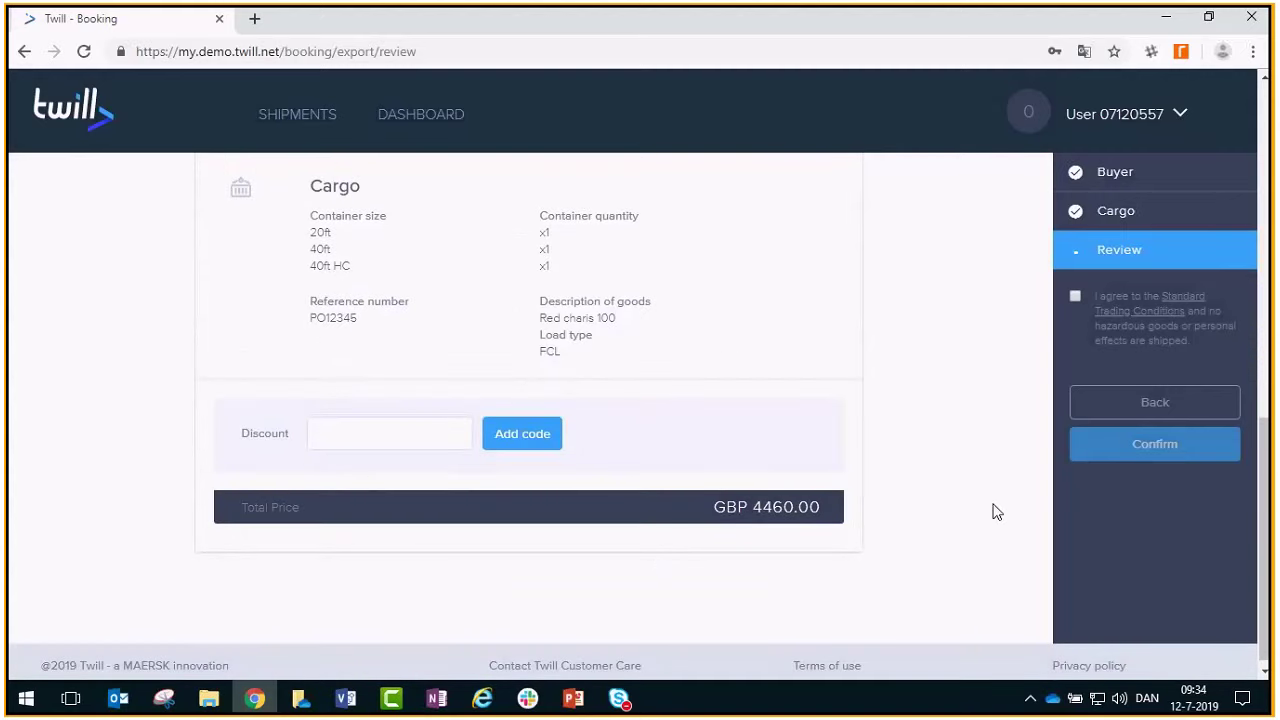
click(1075, 298)
click(1167, 455)
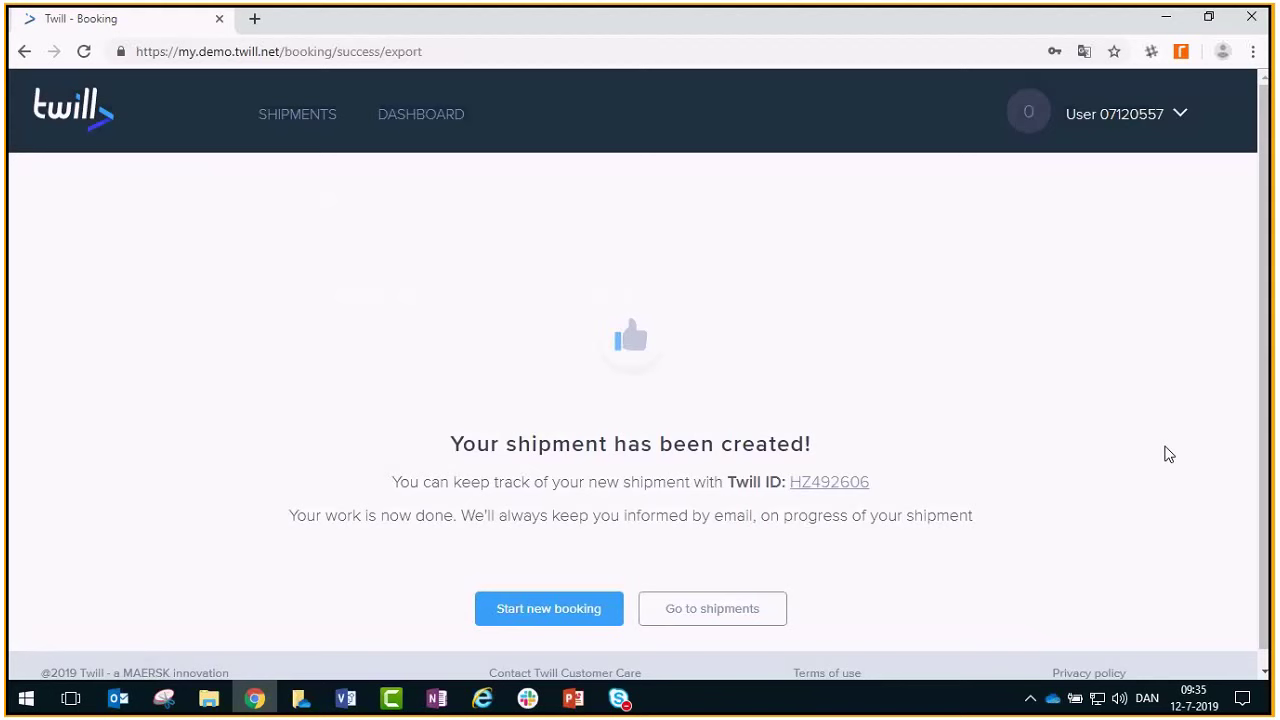
Step: Open the shipments overview, look over the newly booked shipment and its status, and sort the active shipments by arrival
click(277, 121)
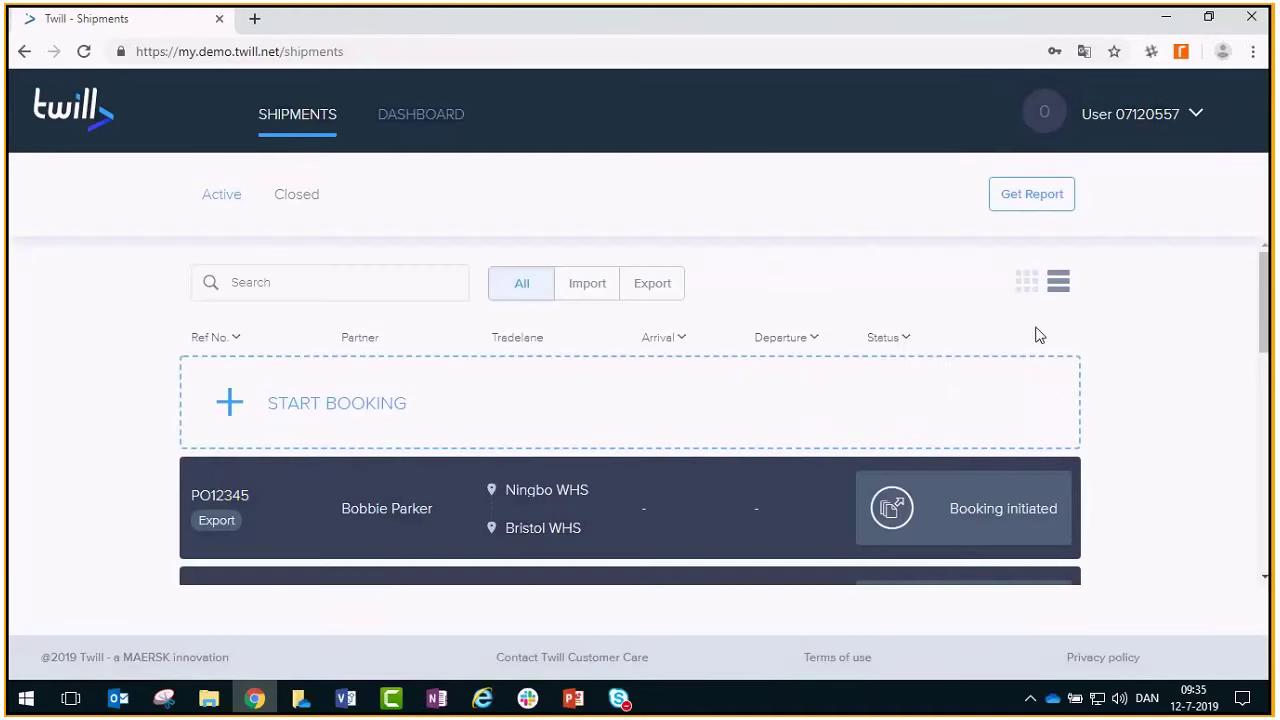
scroll(1050, 338, down, 1)
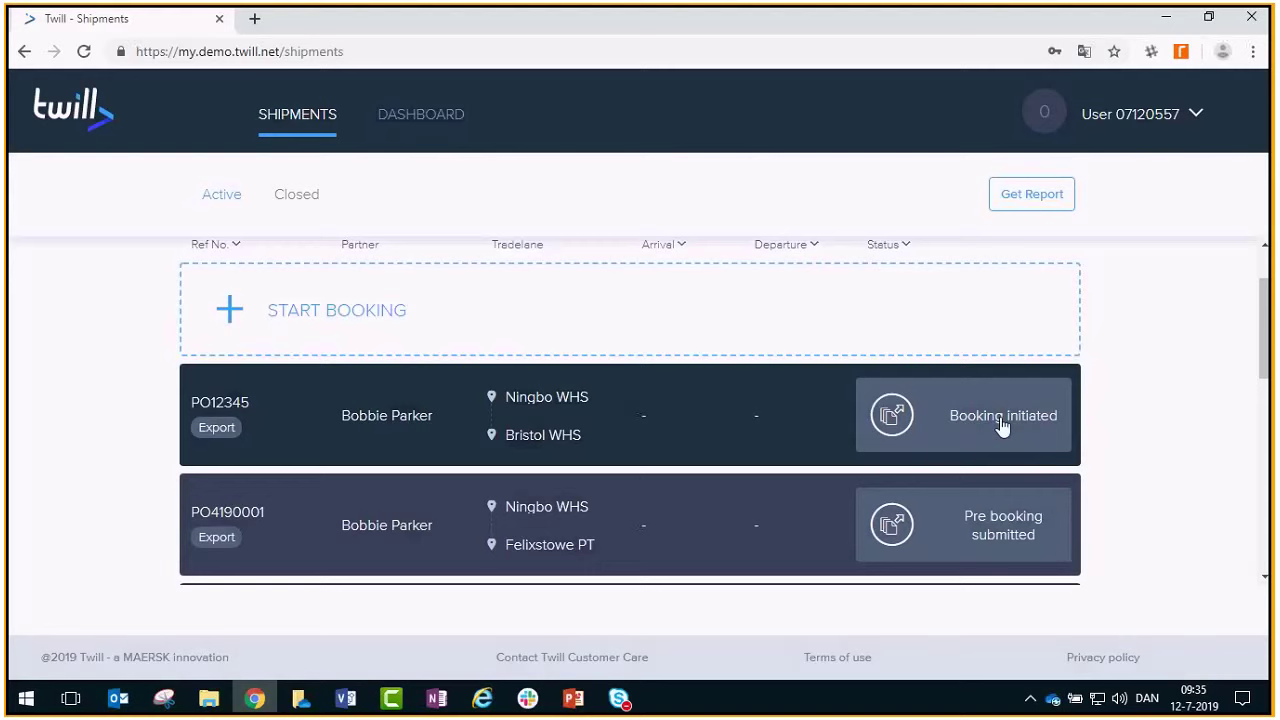
scroll(1000, 420, up, 2)
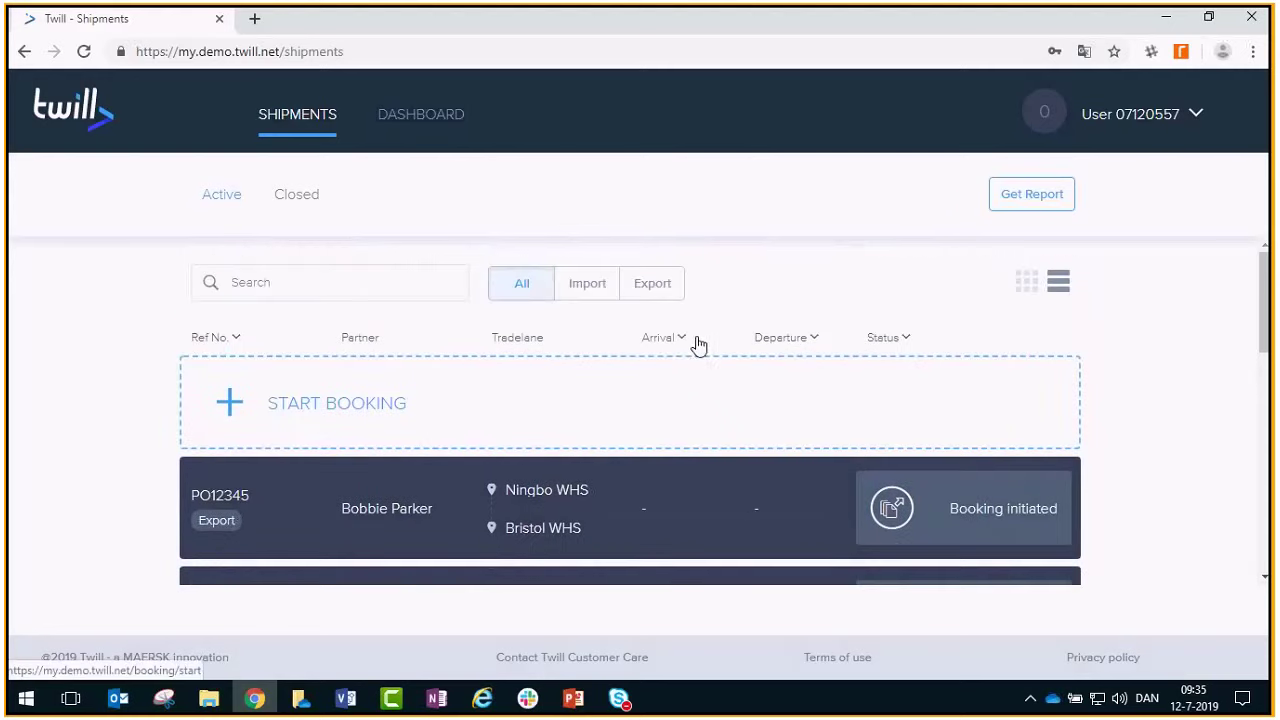
click(688, 341)
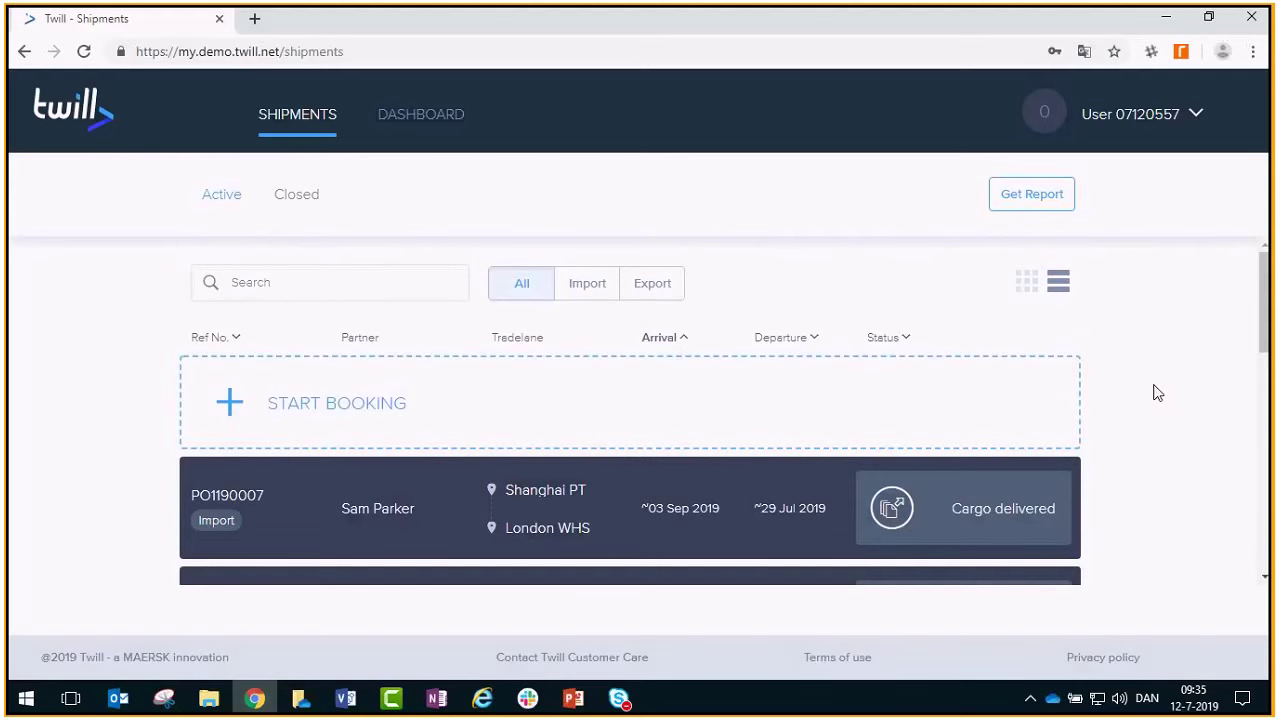
Step: Open the cargo-delivered import shipment from Shanghai PT to London WHS and examine the dates along its status timeline
scroll(1130, 400, down, 1)
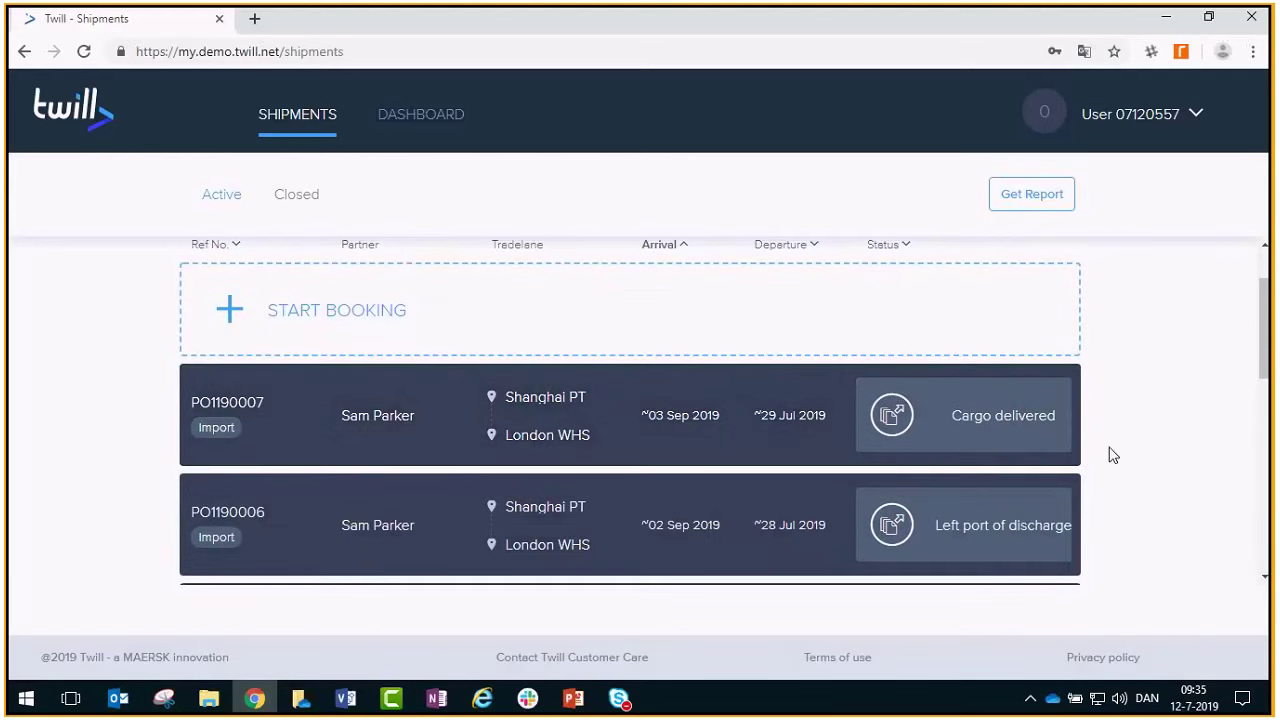
click(623, 418)
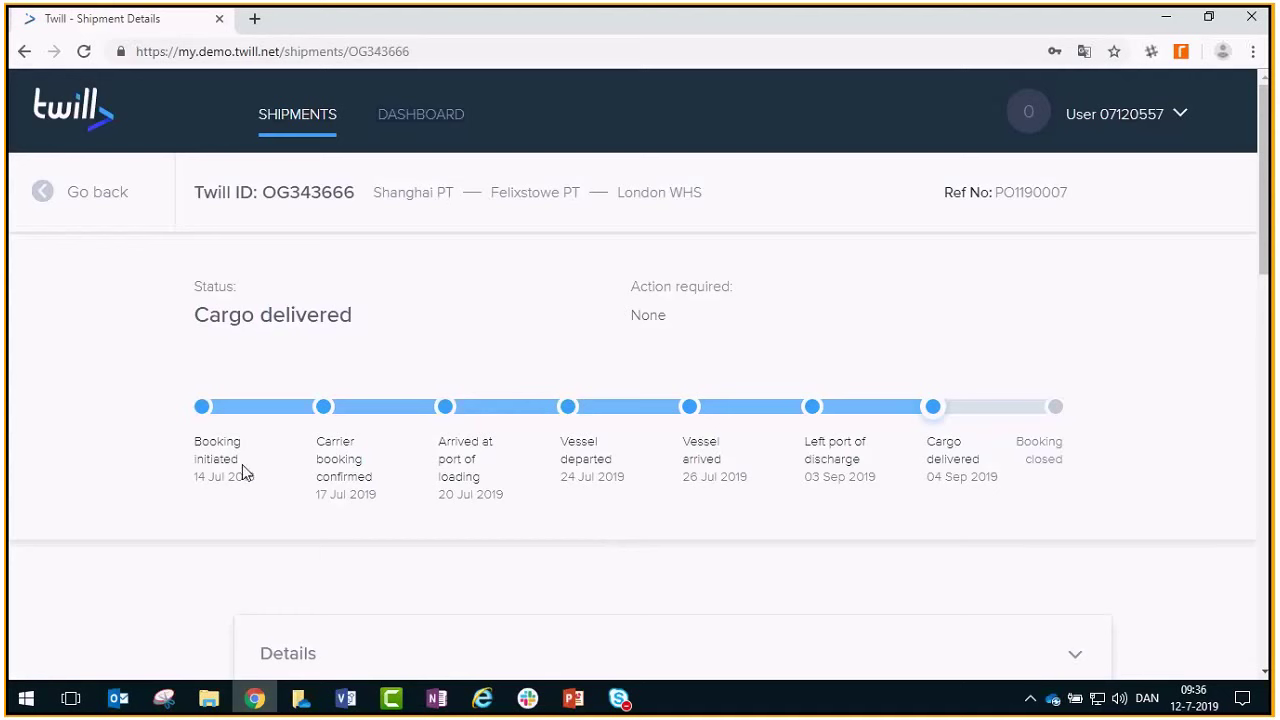
drag(196, 477, 478, 494)
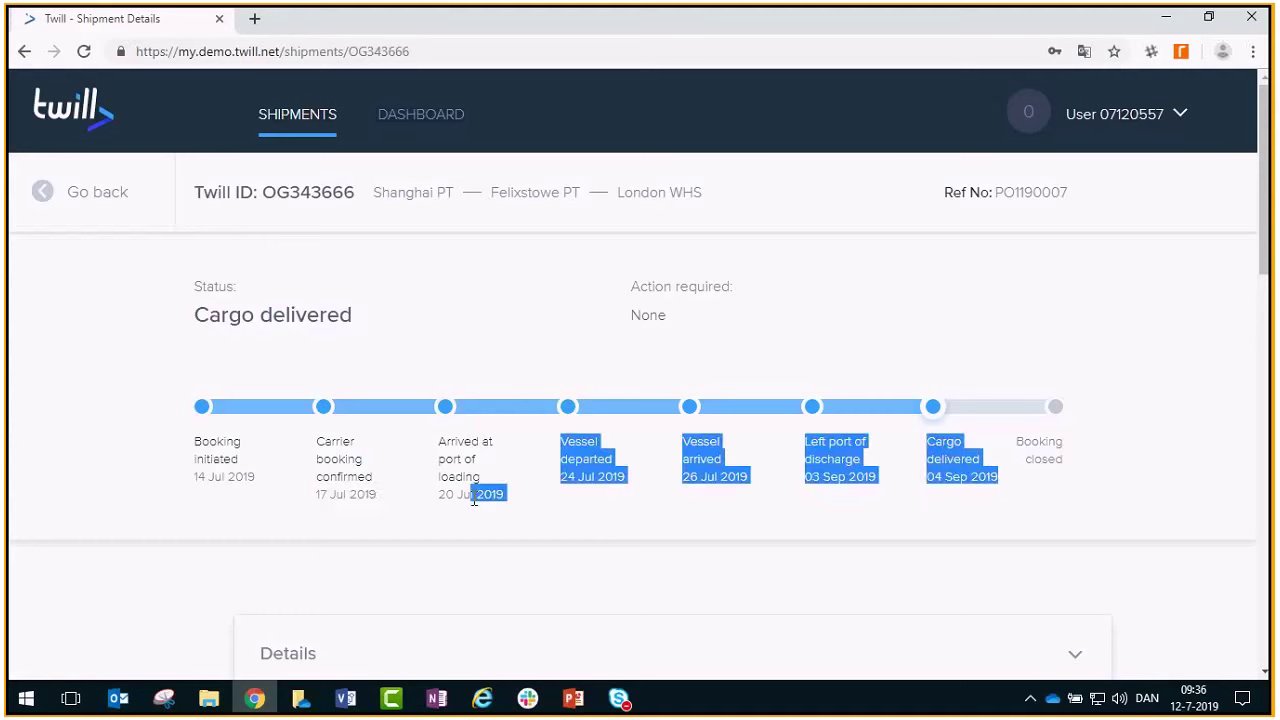
click(1127, 455)
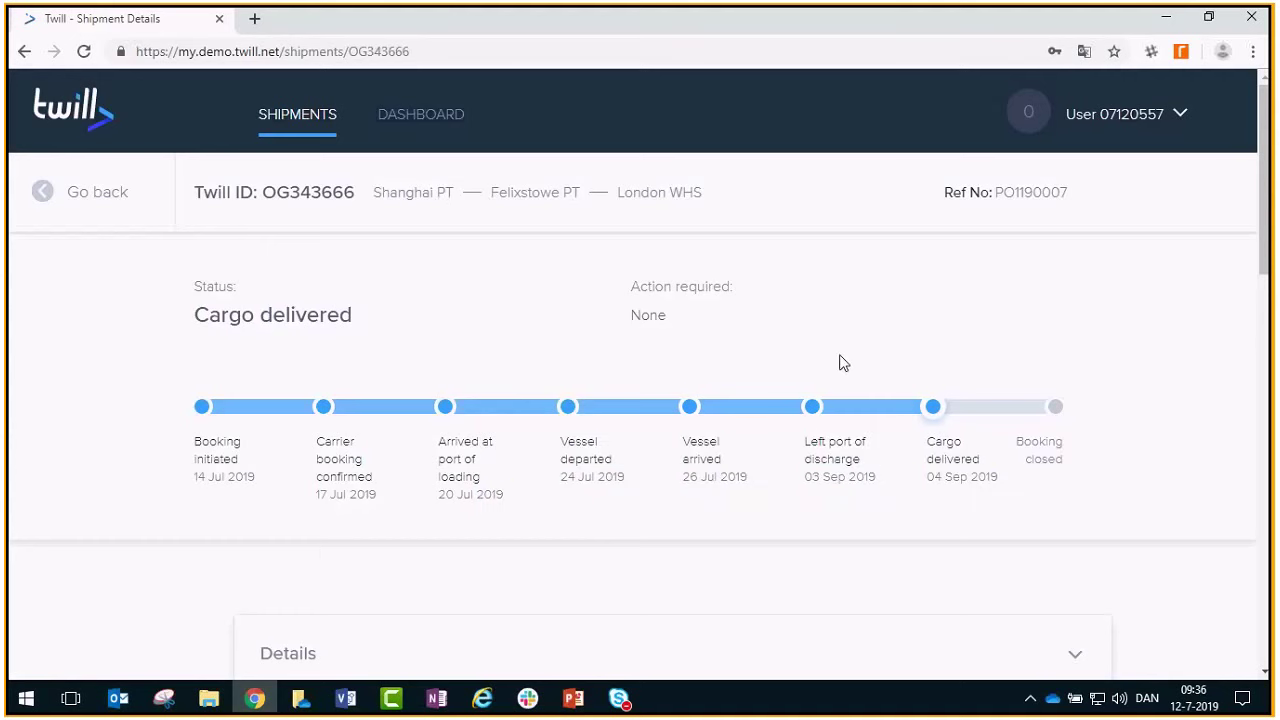
Step: Expand the shipment's details and its container list, and check the delivery date of the first 40FTHC container
scroll(850, 360, down, 1)
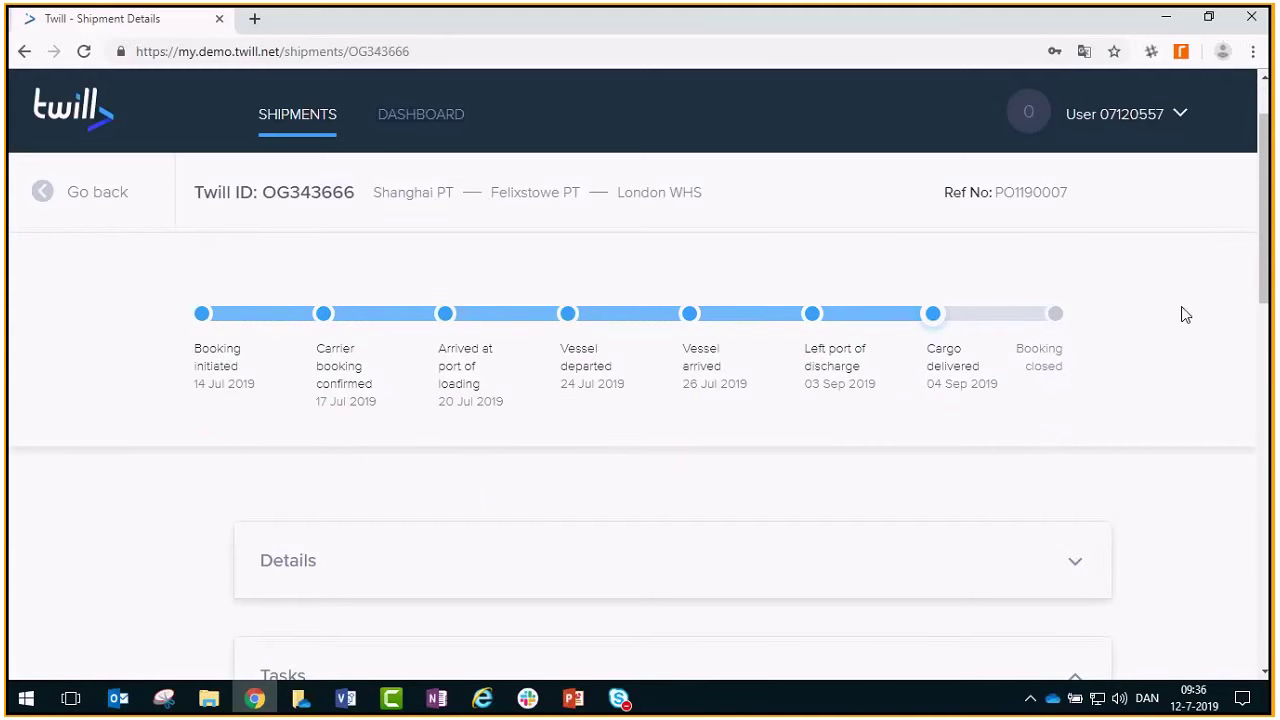
scroll(1183, 310, down, 1)
scroll(1183, 310, down, 1)
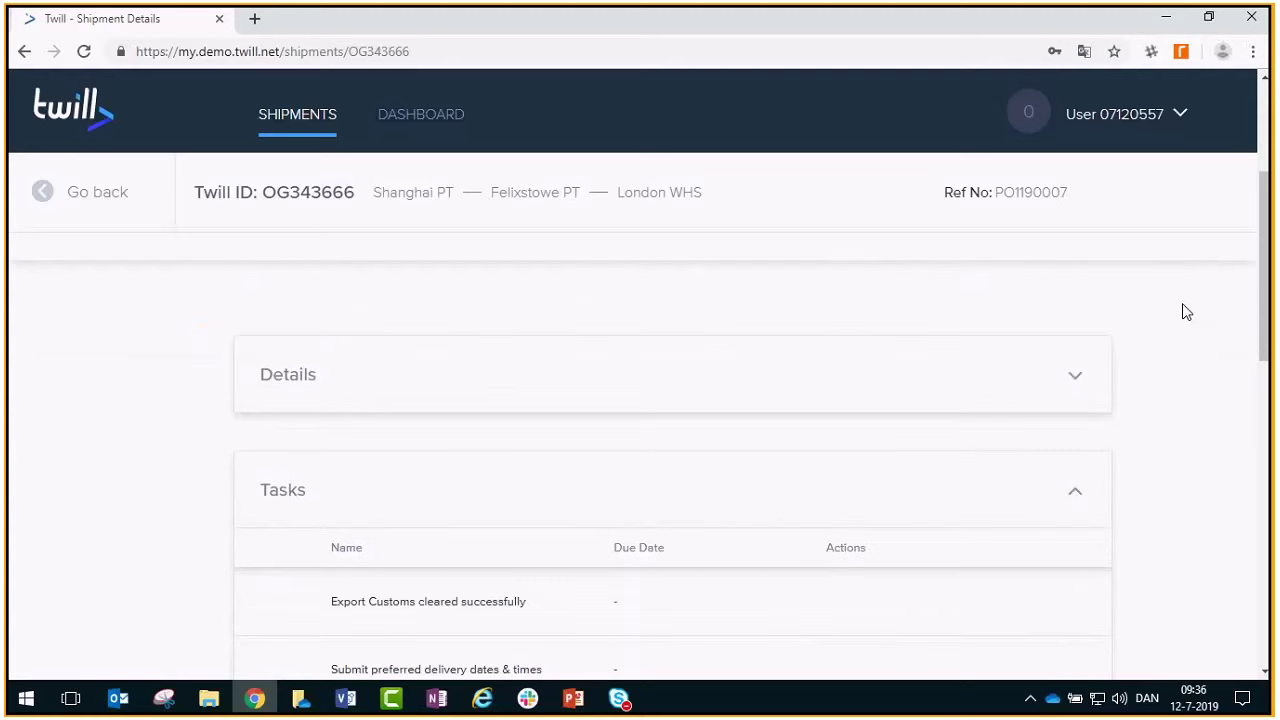
click(1074, 381)
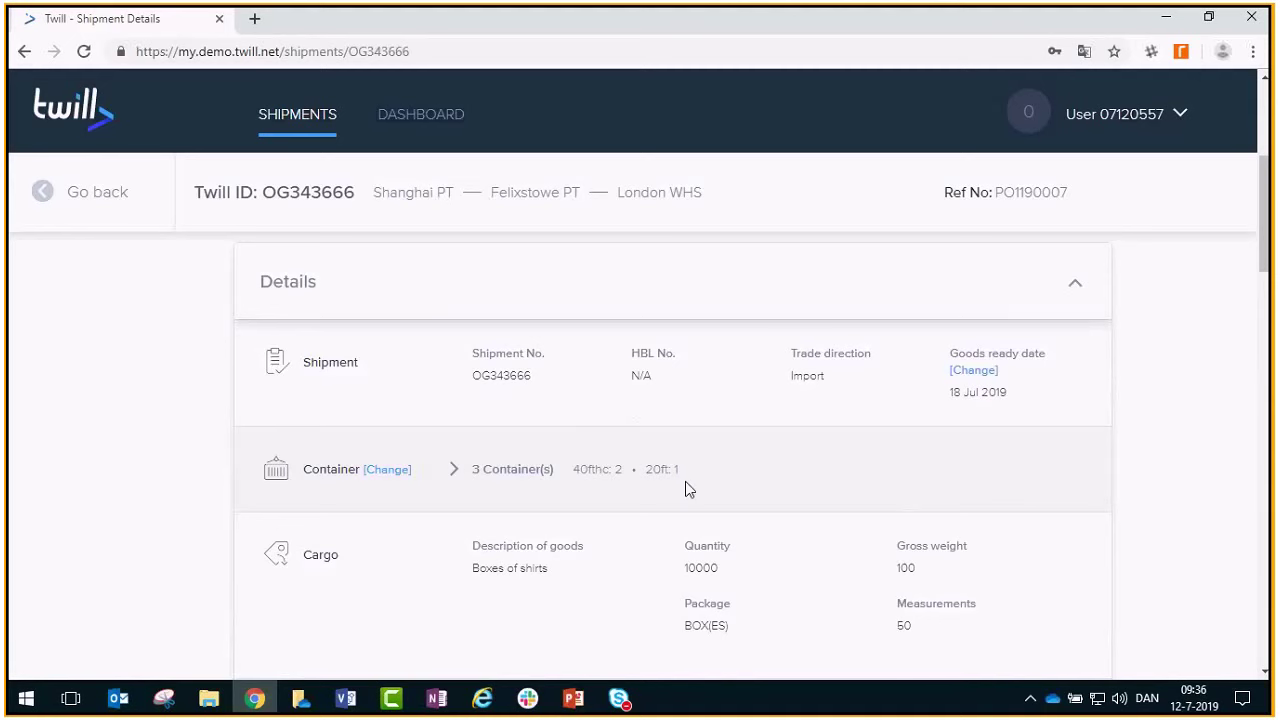
click(456, 478)
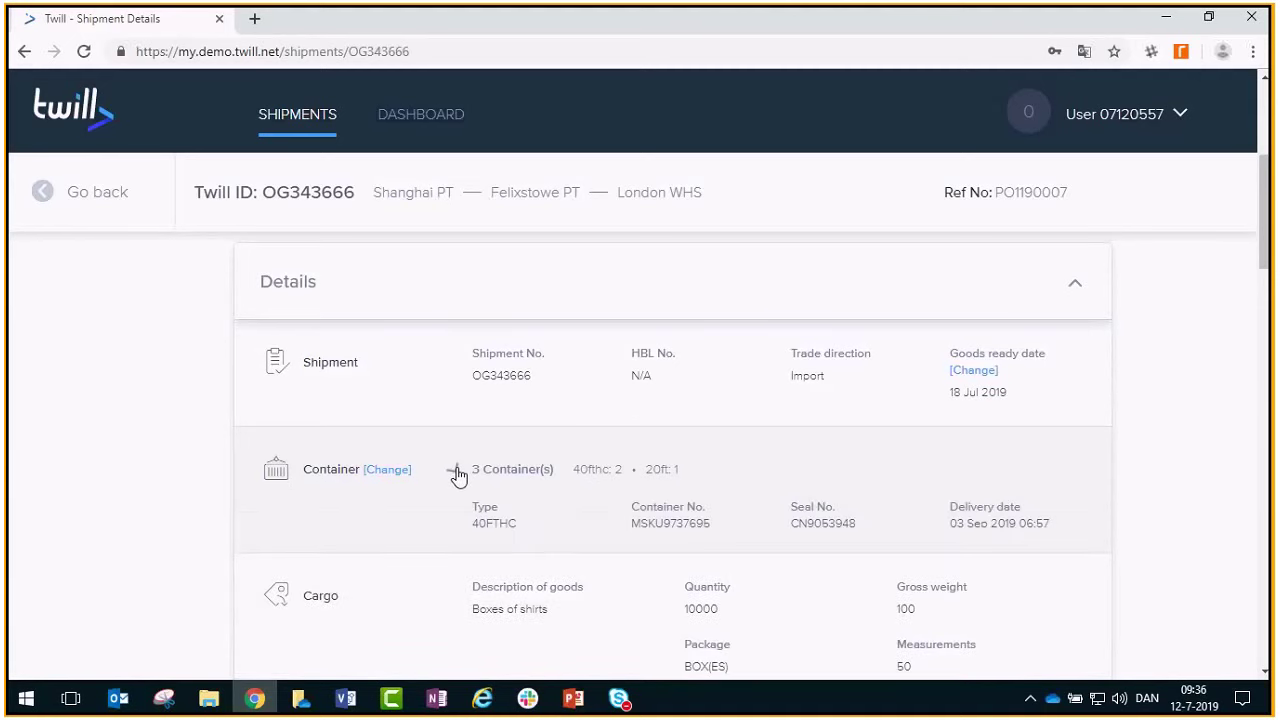
scroll(600, 460, down, 1)
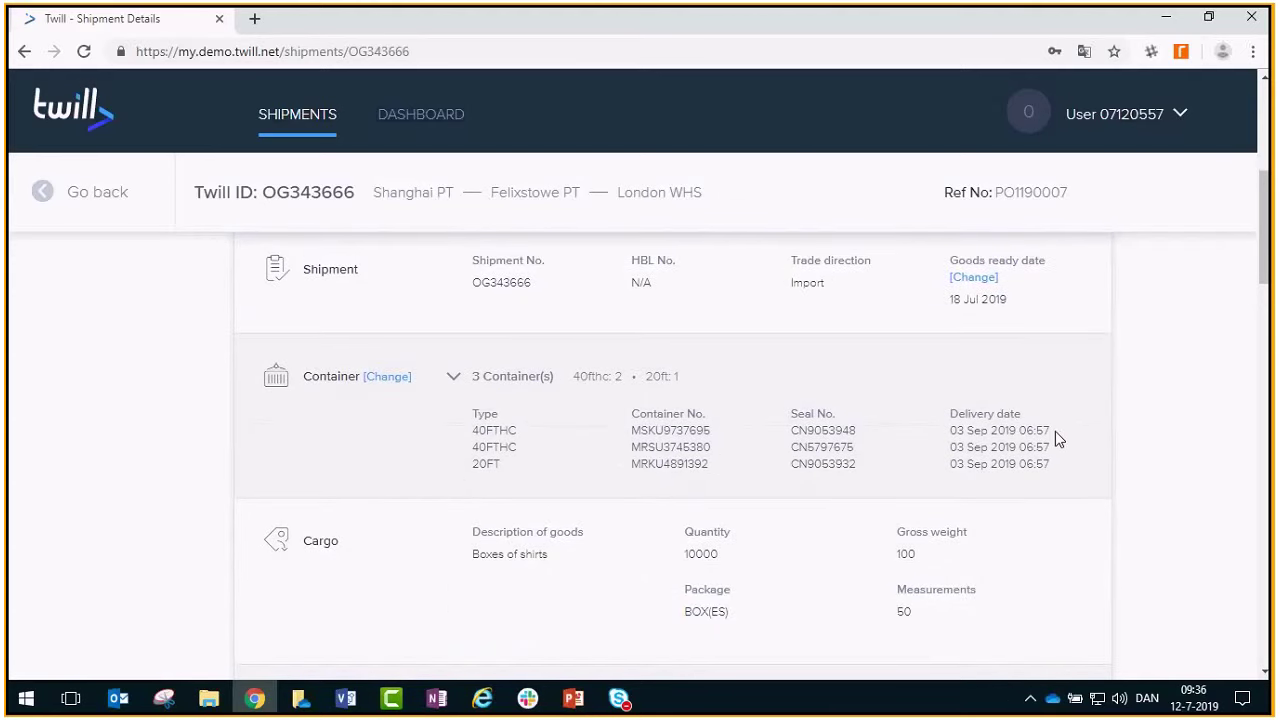
drag(1055, 431, 948, 431)
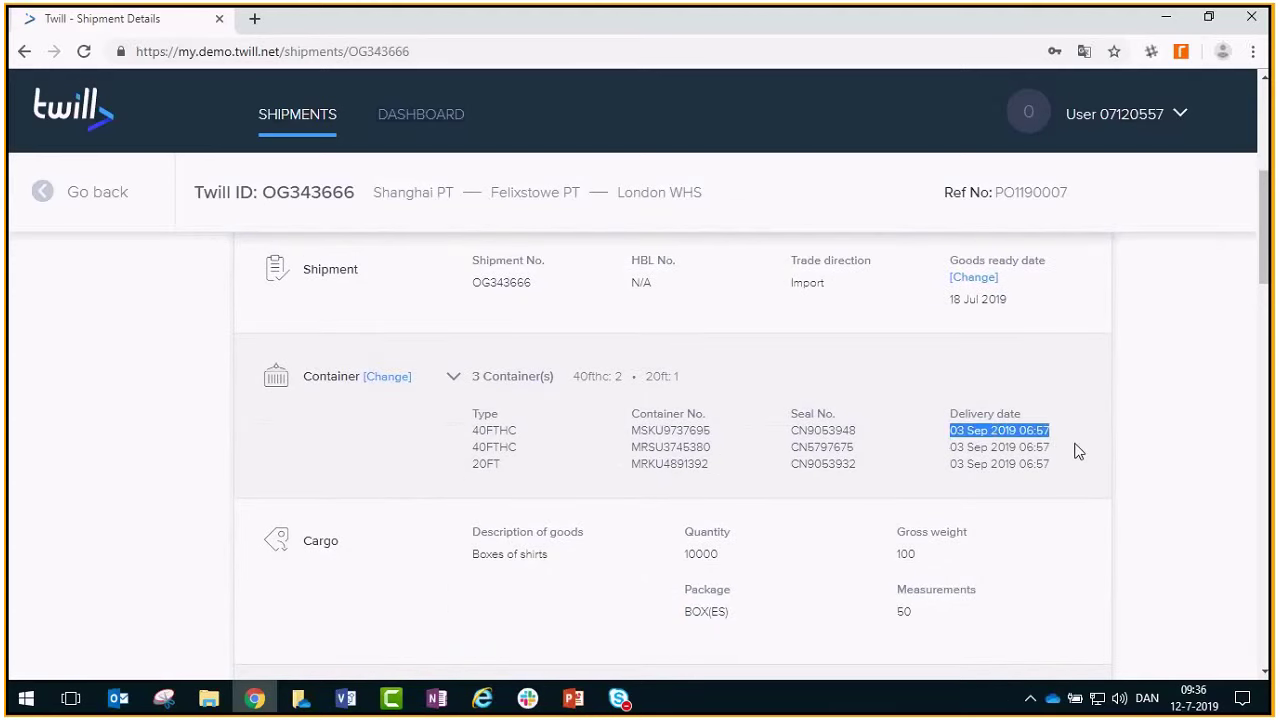
Step: Review the shipment's cargo, supplier, tradelane, schedule, vessel and price details
scroll(1077, 450, down, 1)
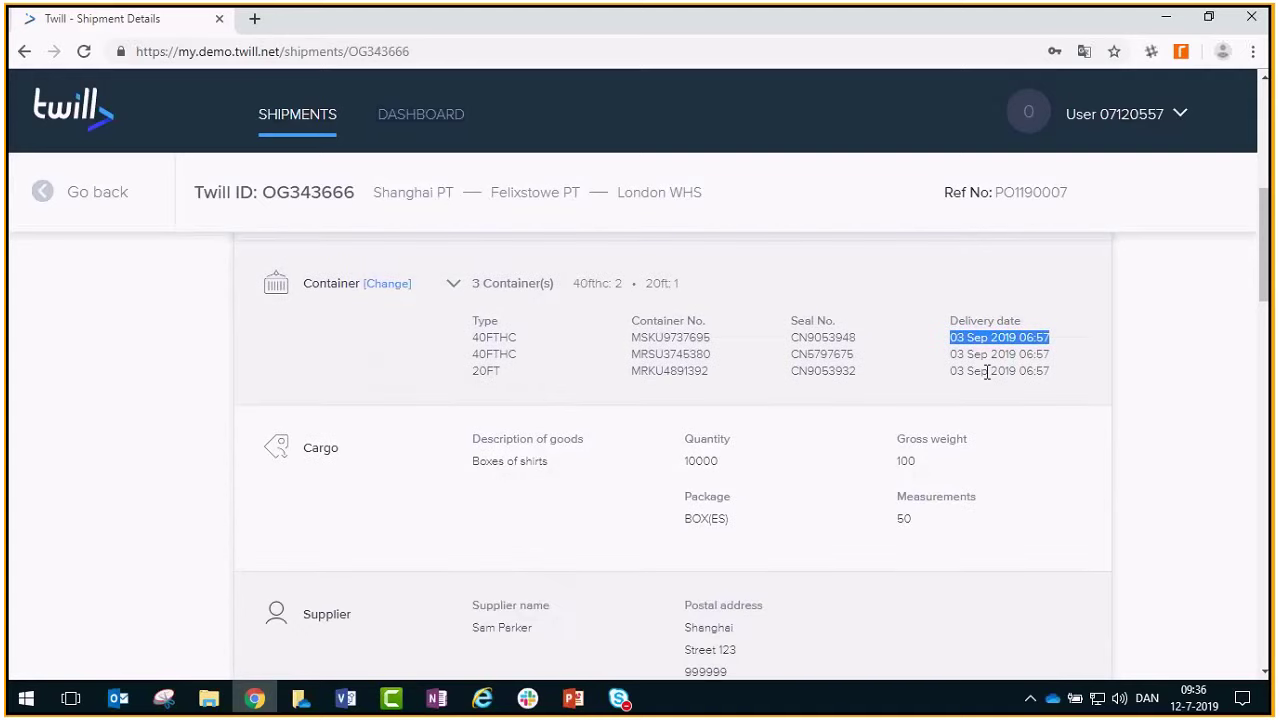
scroll(657, 394, down, 2)
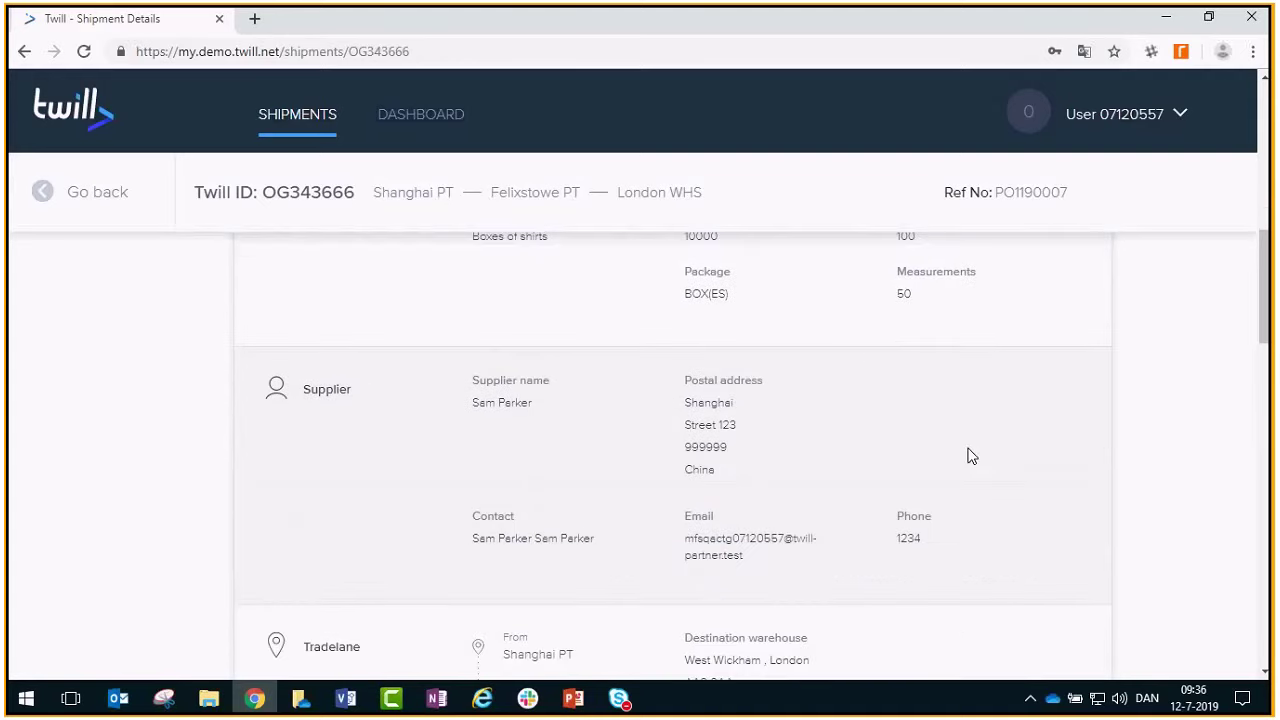
scroll(777, 554, down, 3)
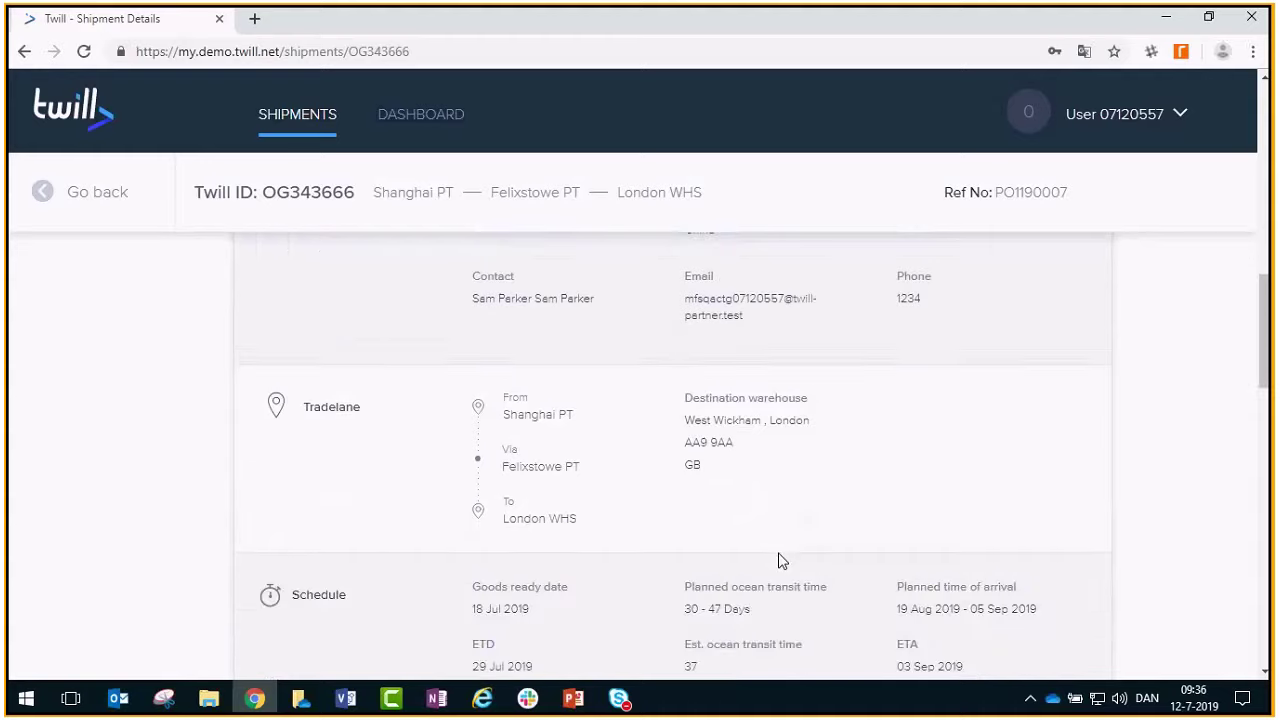
scroll(838, 430, down, 3)
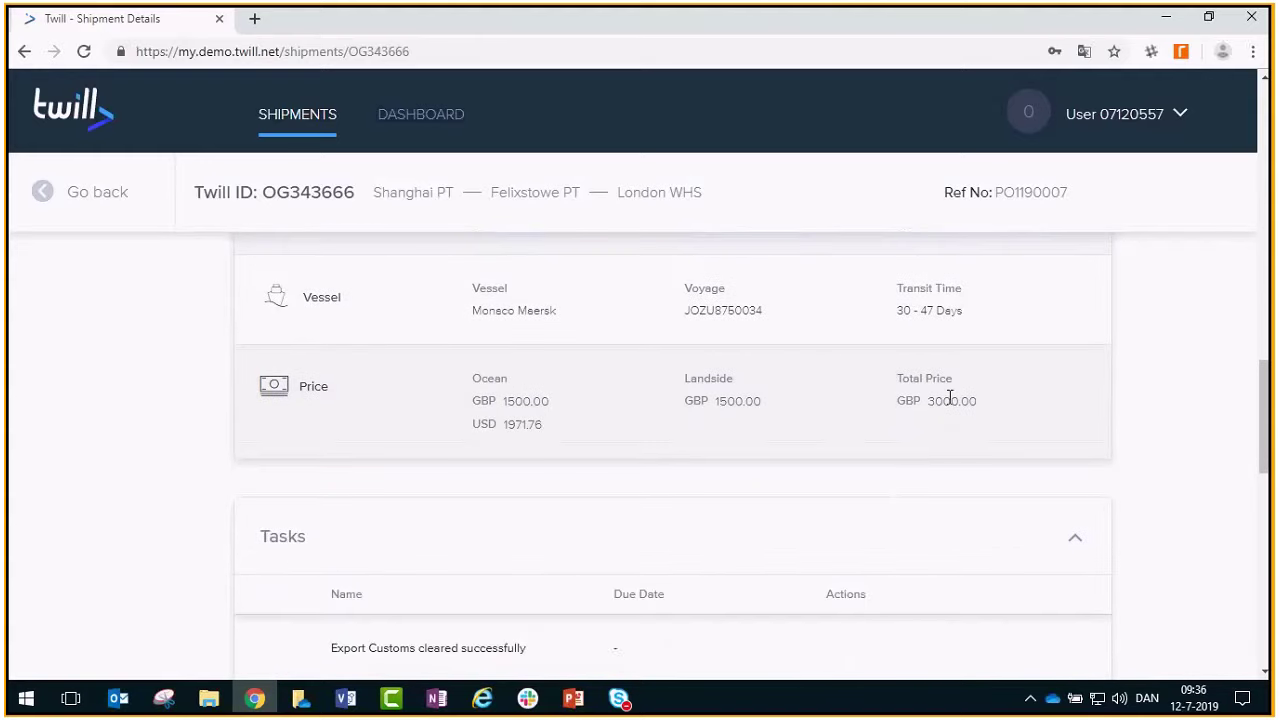
Step: Examine the shipment's tasks for export customs clearance, preferred delivery dates and times, and commercial invoice approval
scroll(949, 391, down, 3)
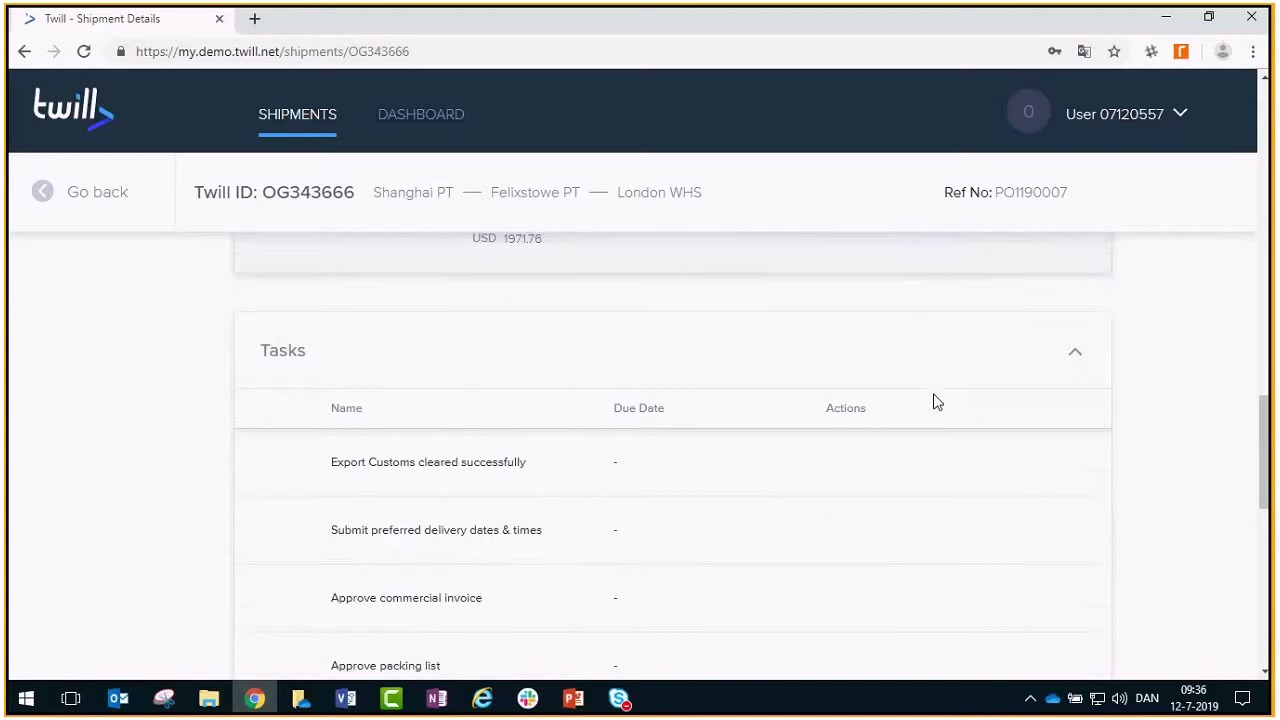
scroll(903, 386, up, 1)
drag(357, 462, 418, 481)
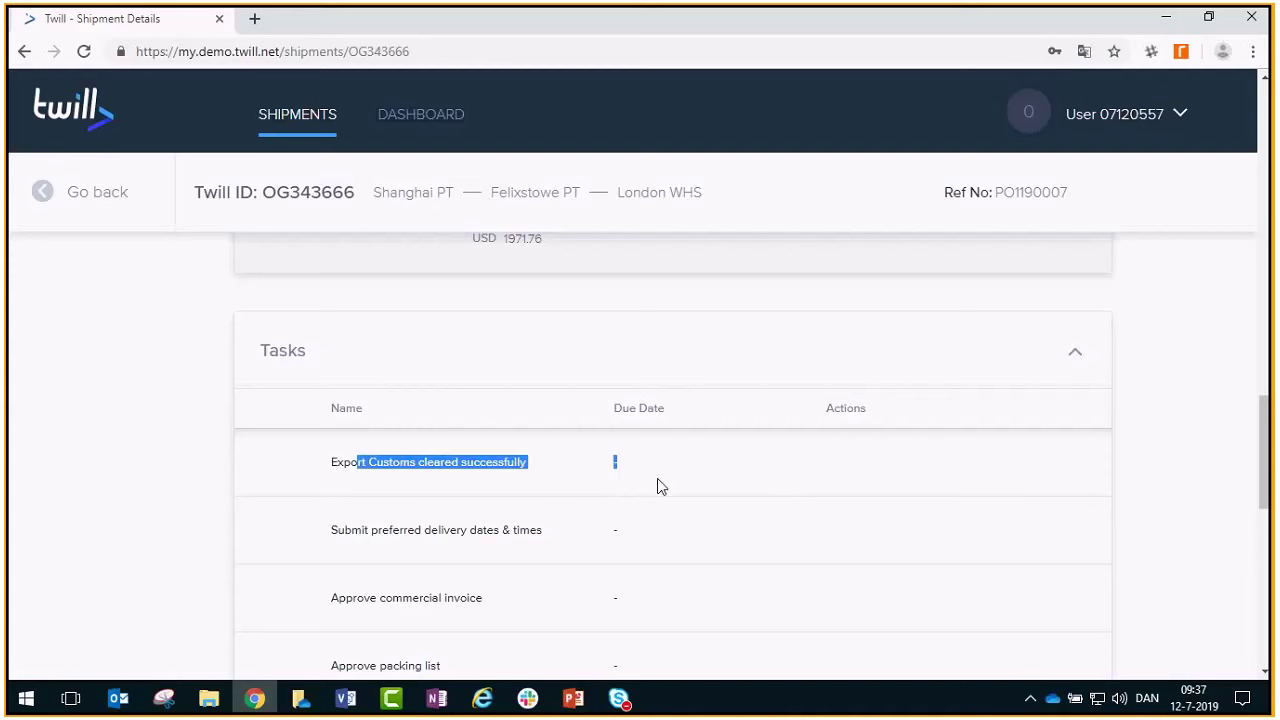
click(657, 478)
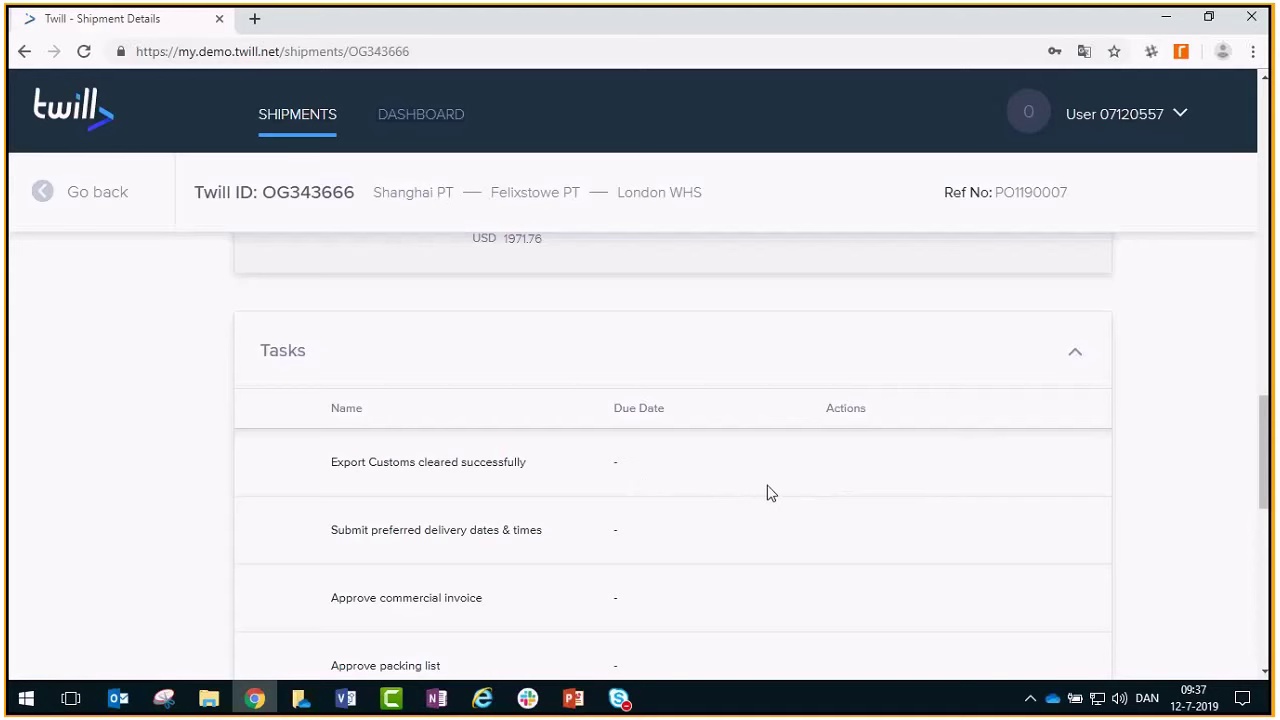
scroll(754, 495, down, 1)
scroll(752, 498, down, 1)
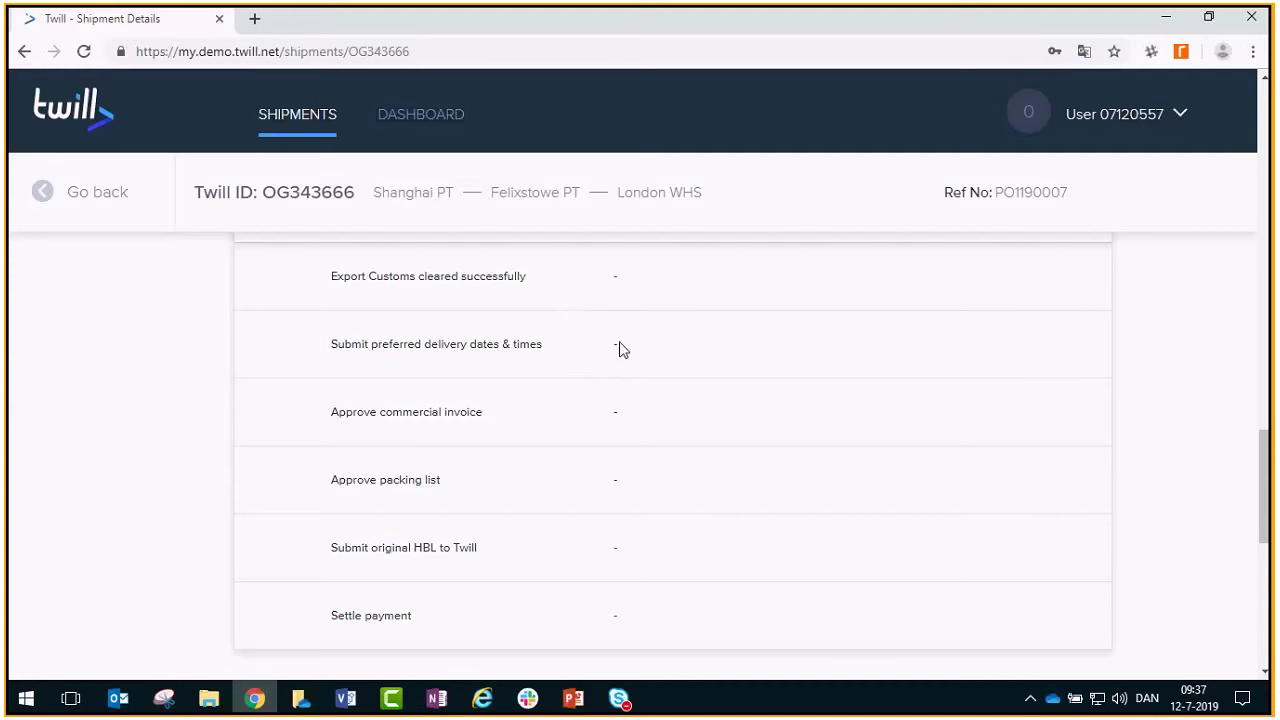
drag(333, 342, 437, 371)
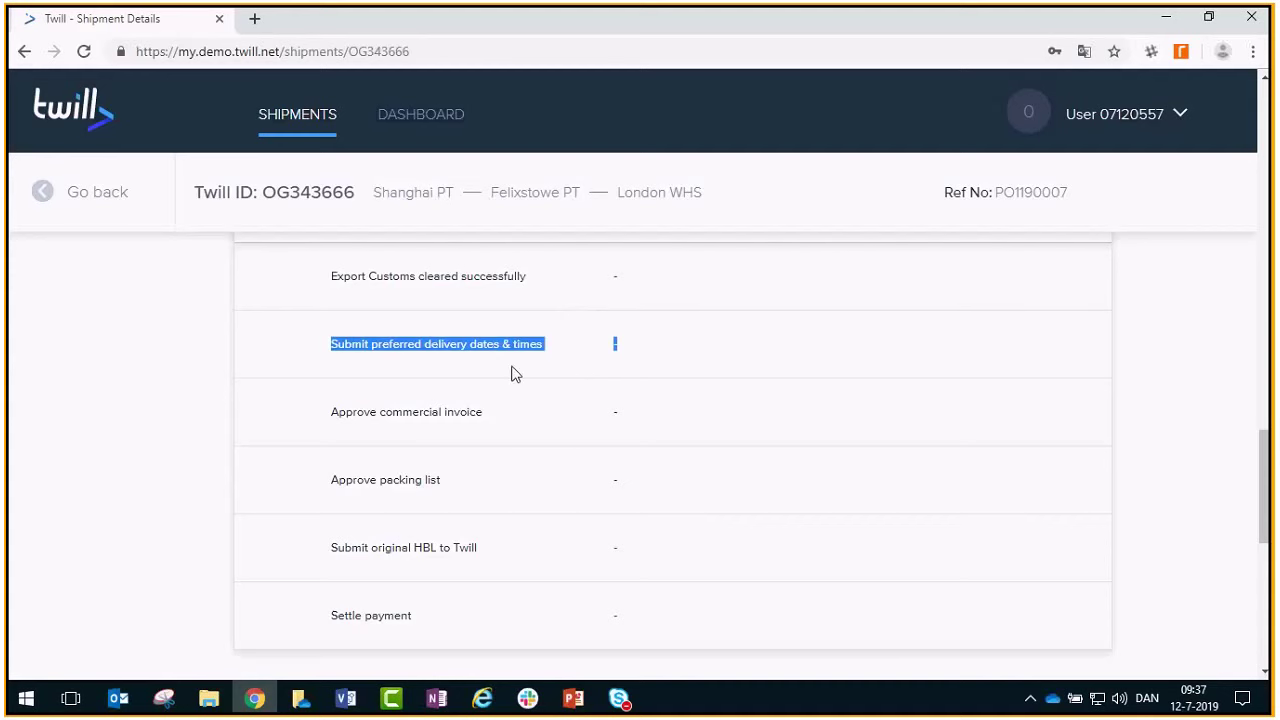
click(550, 388)
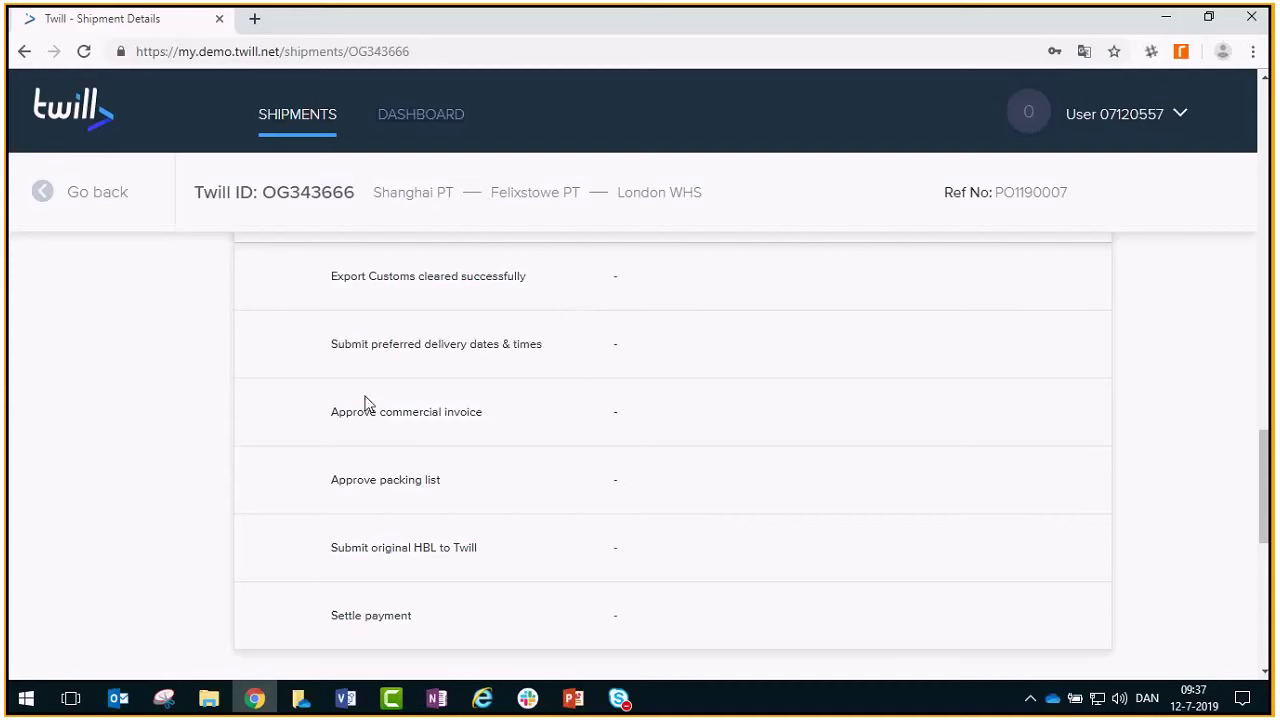
drag(337, 416, 450, 416)
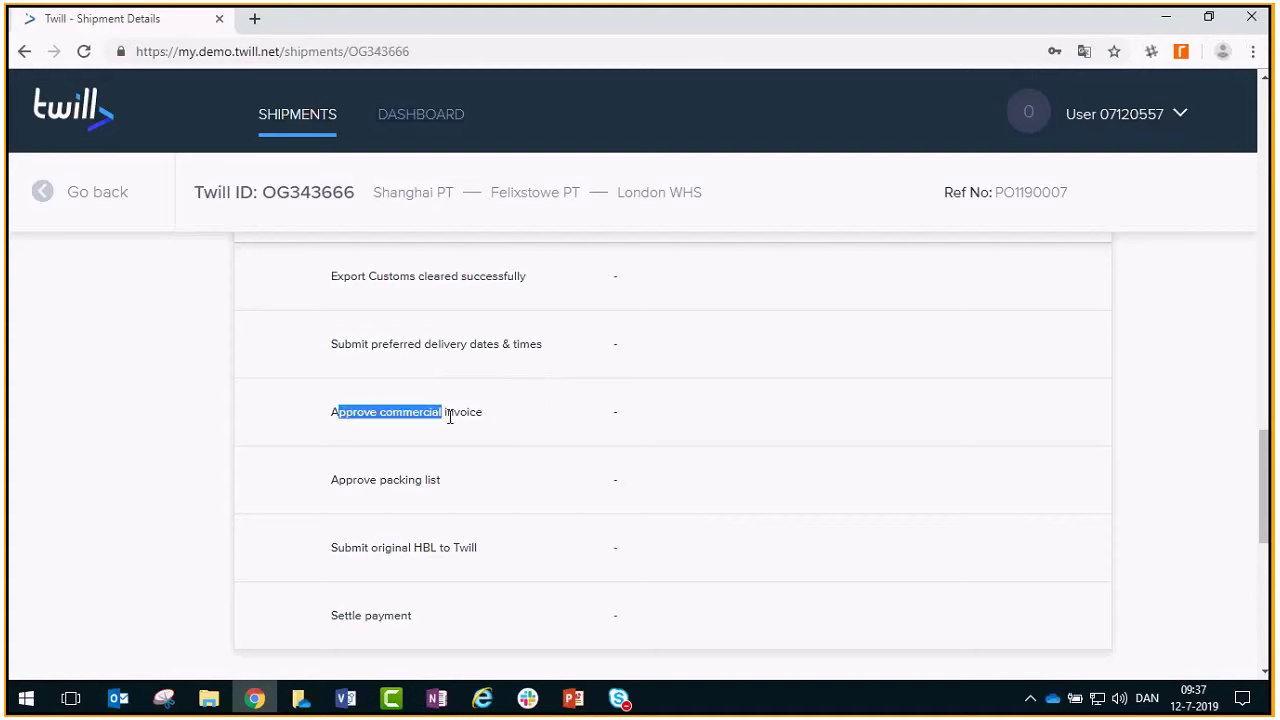
click(511, 420)
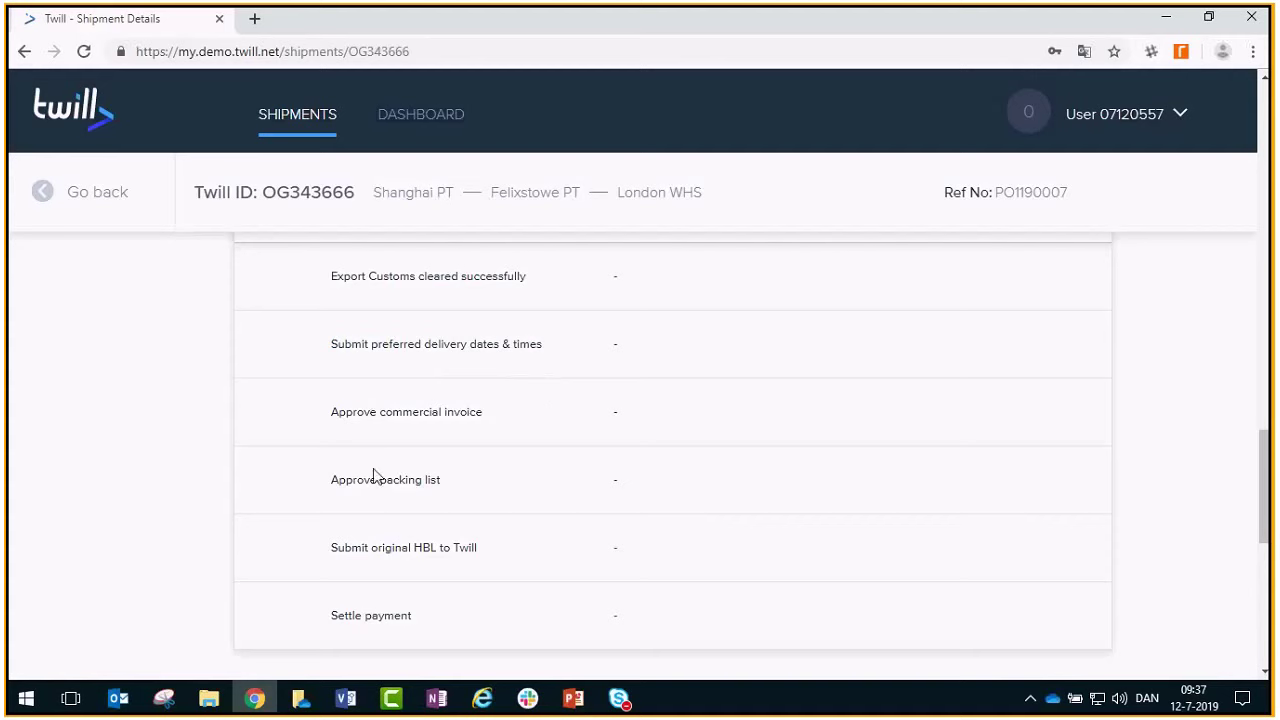
Step: Look over the remaining tasks for packing list approval, original HBL submission and payment, and recheck the whole task list
scroll(616, 523, down, 1)
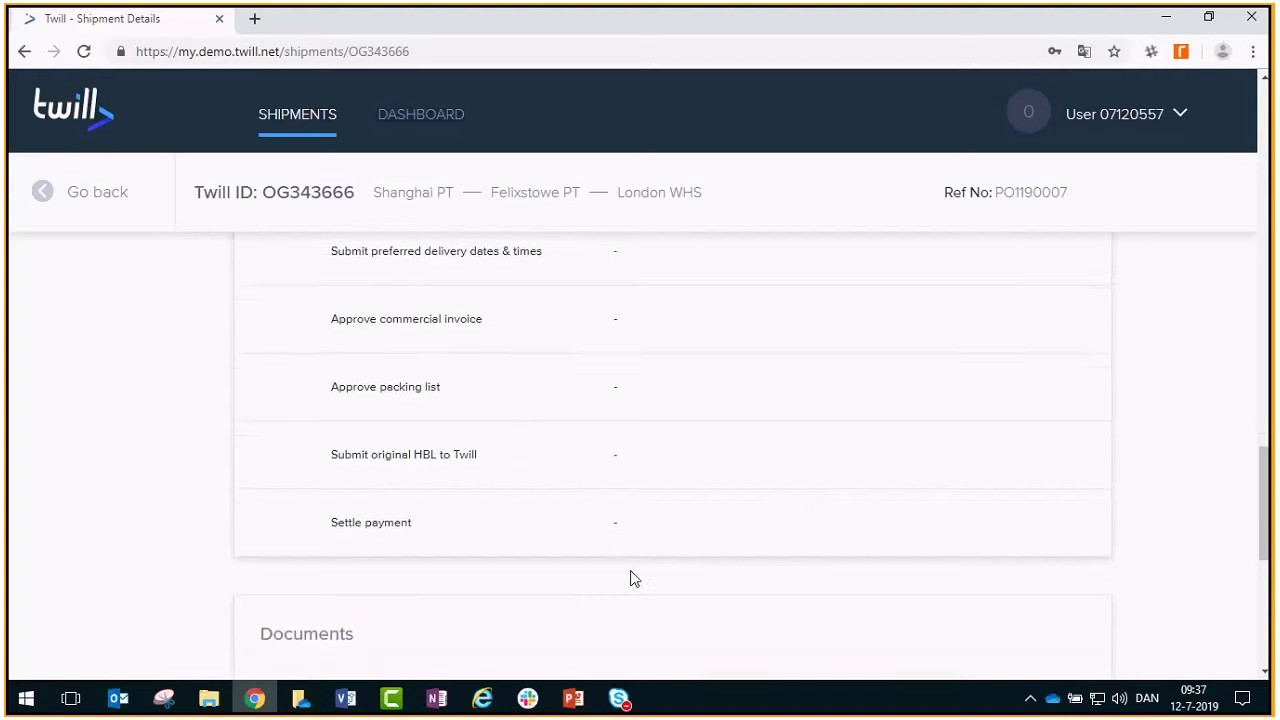
scroll(707, 480, up, 1)
scroll(710, 480, down, 1)
scroll(720, 468, down, 1)
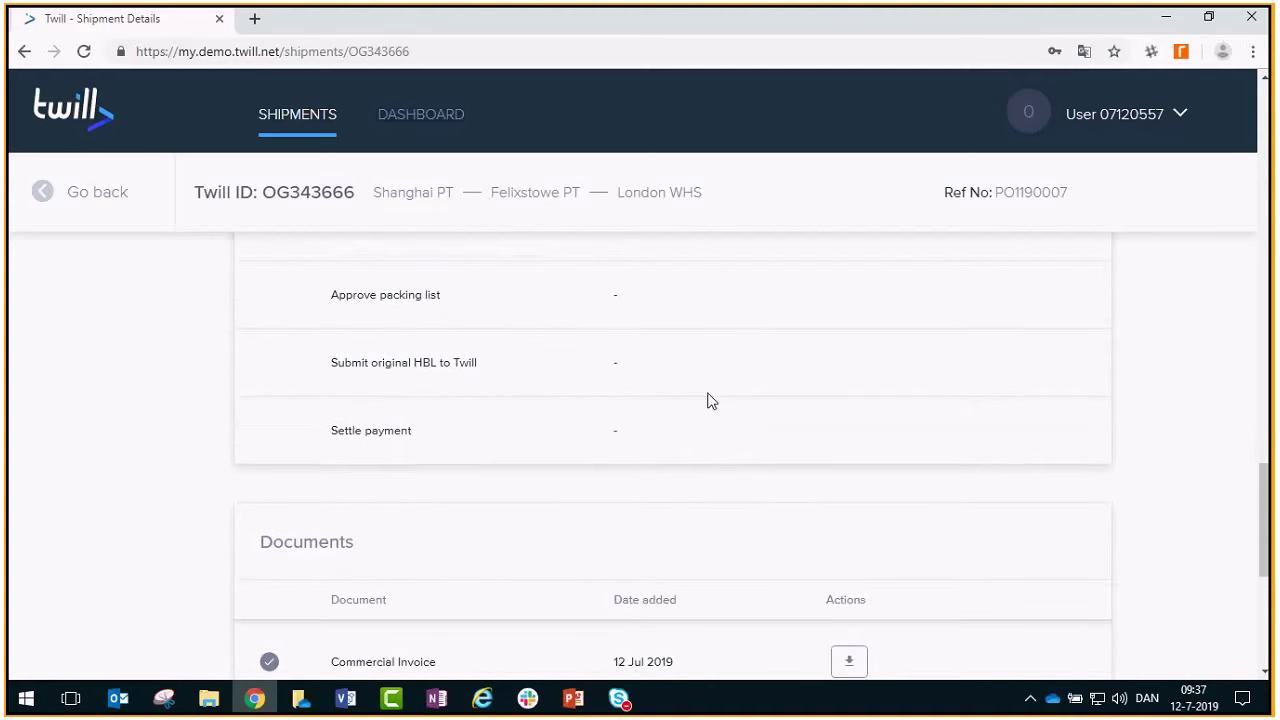
scroll(709, 400, up, 3)
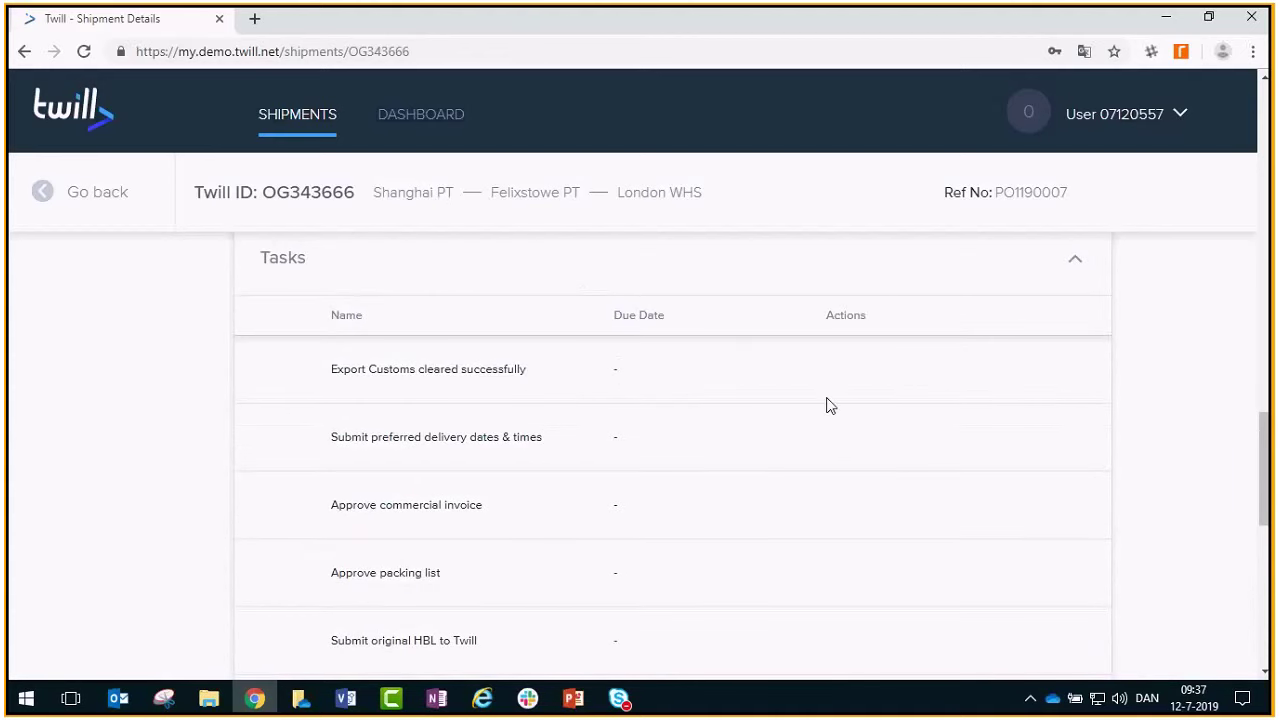
scroll(574, 395, down, 1)
scroll(622, 410, down, 2)
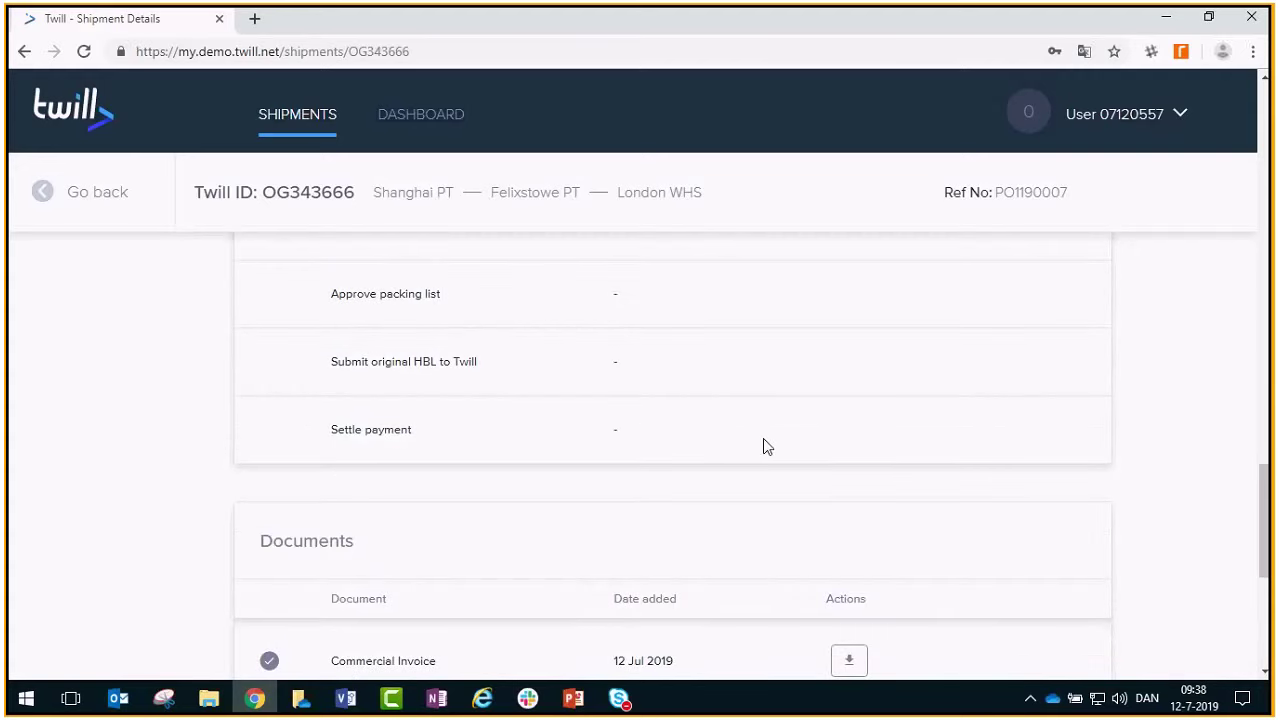
Step: Download the Commercial Invoice from the shipment's documents, open documentCIU.pdf to read it, and close it again
scroll(770, 440, down, 2)
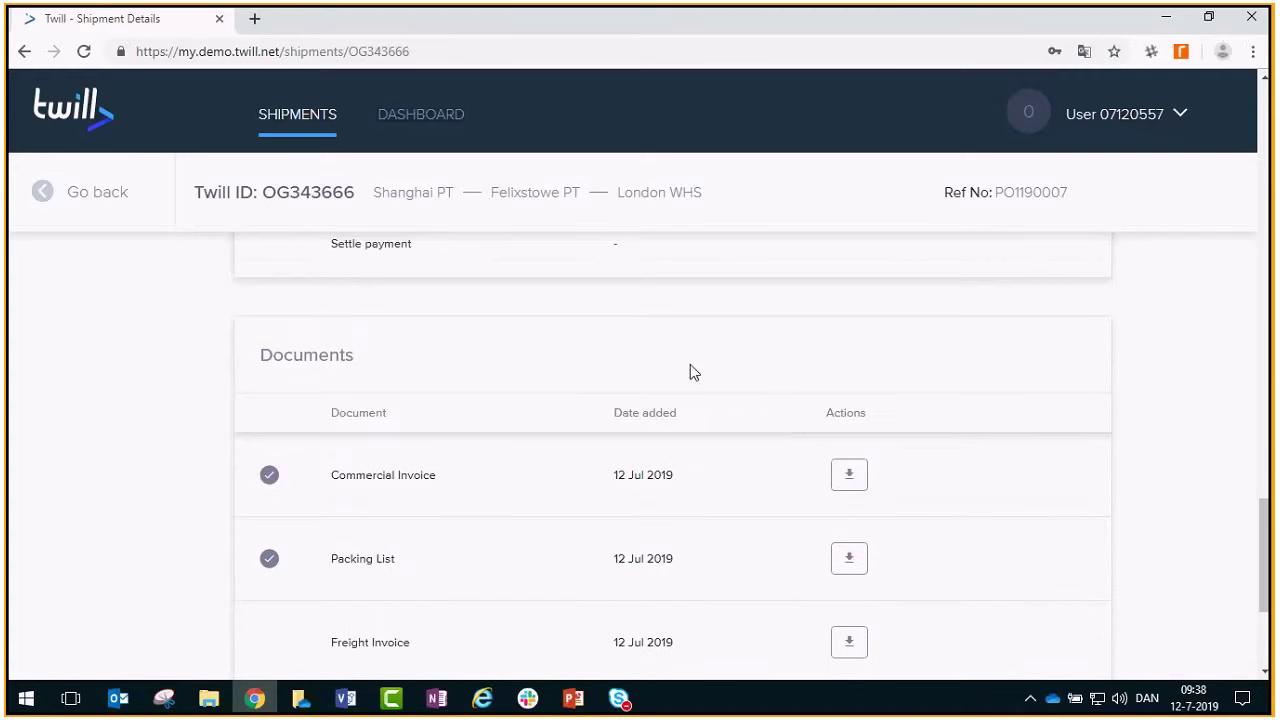
scroll(726, 366, down, 1)
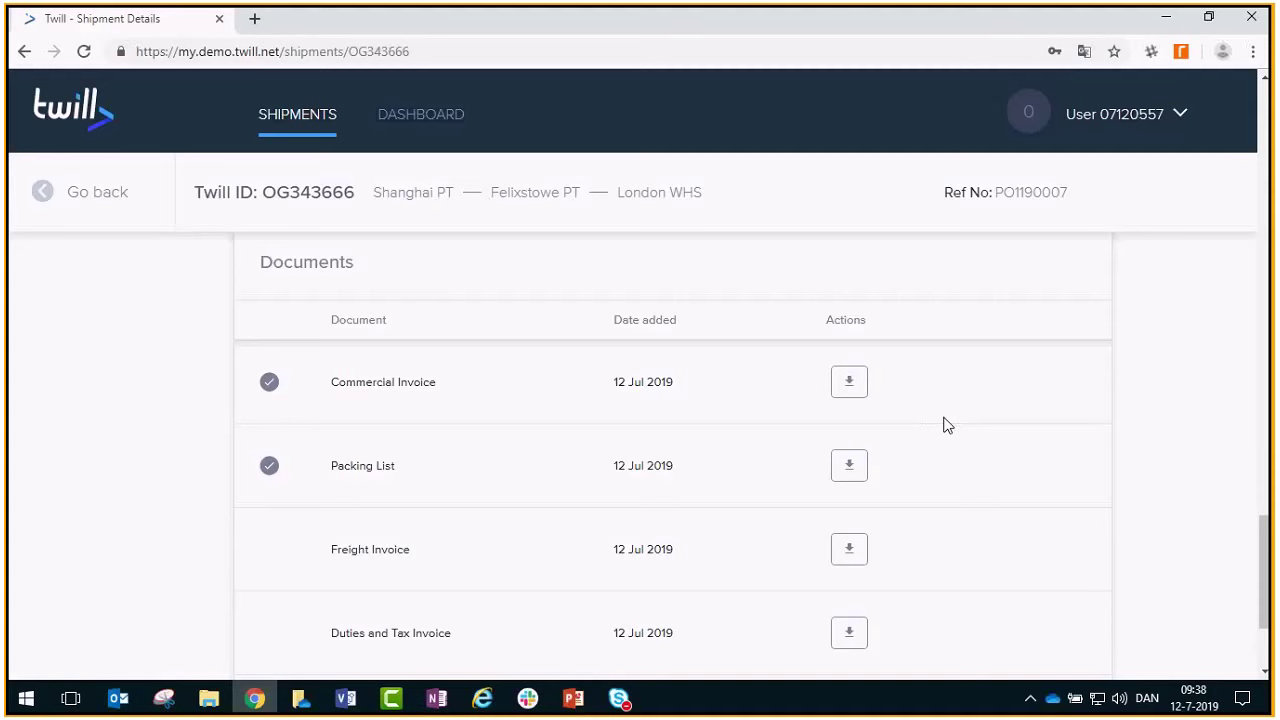
click(847, 388)
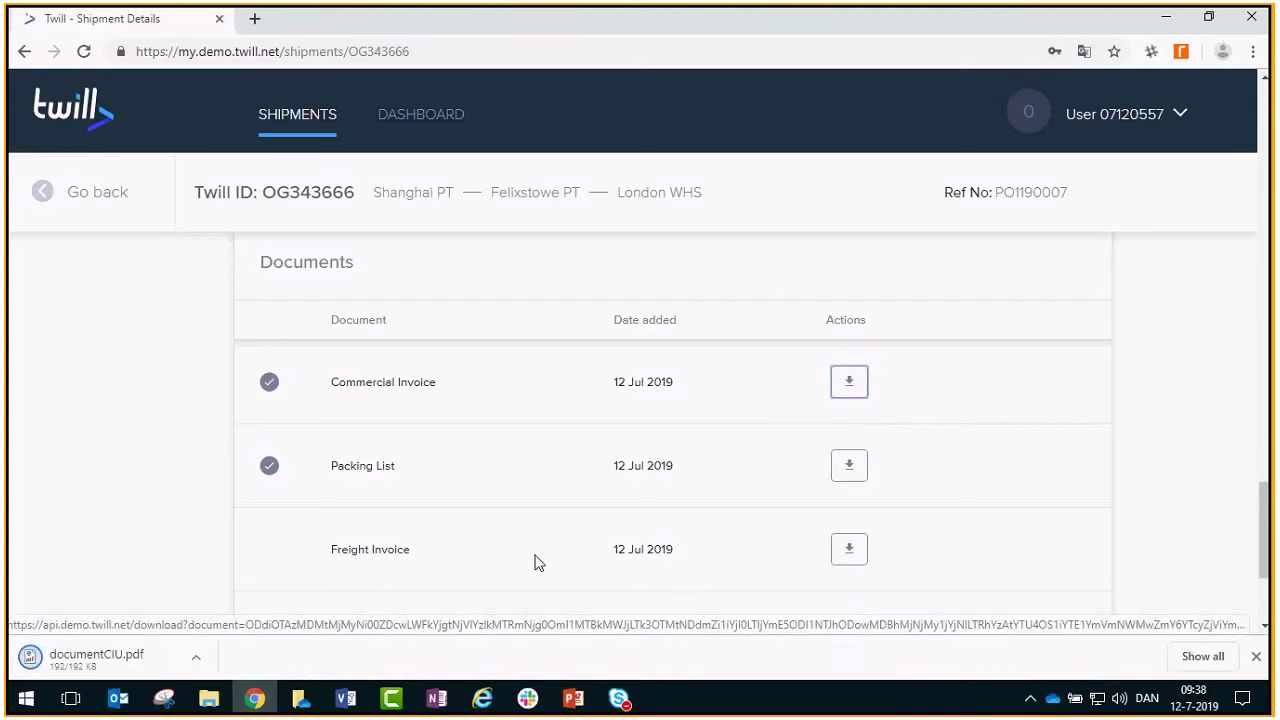
click(145, 656)
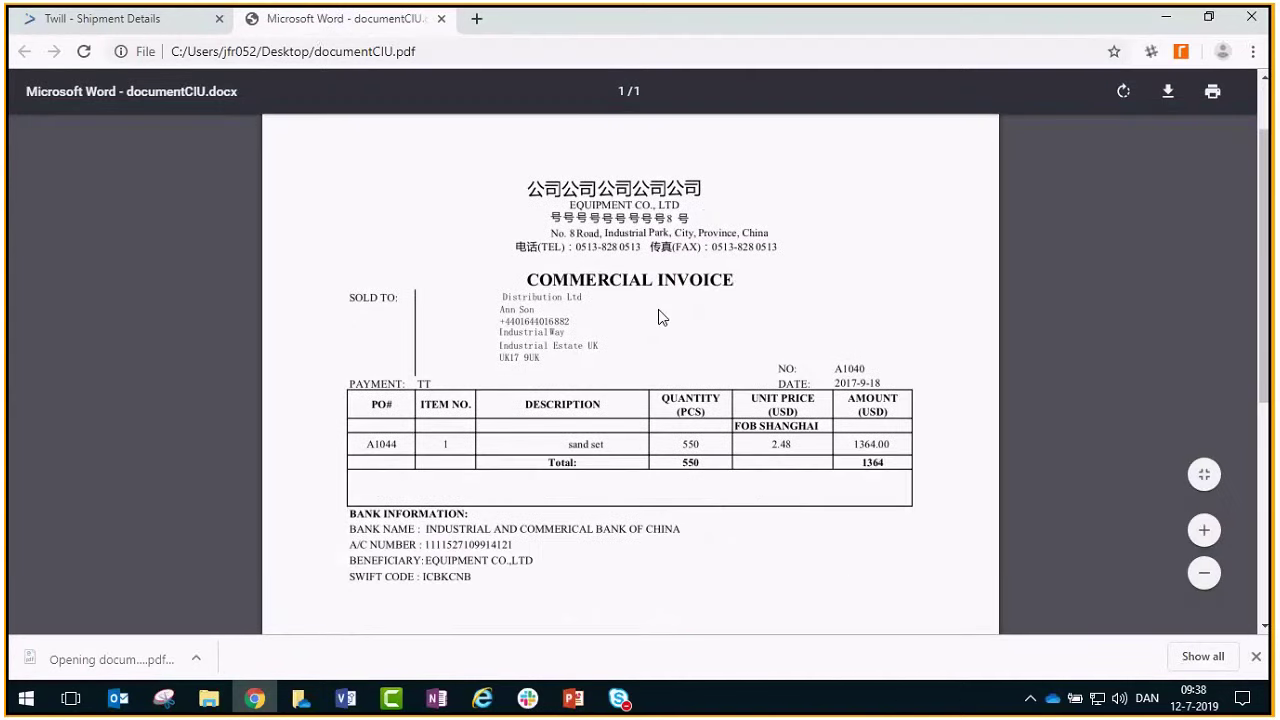
scroll(659, 317, down, 1)
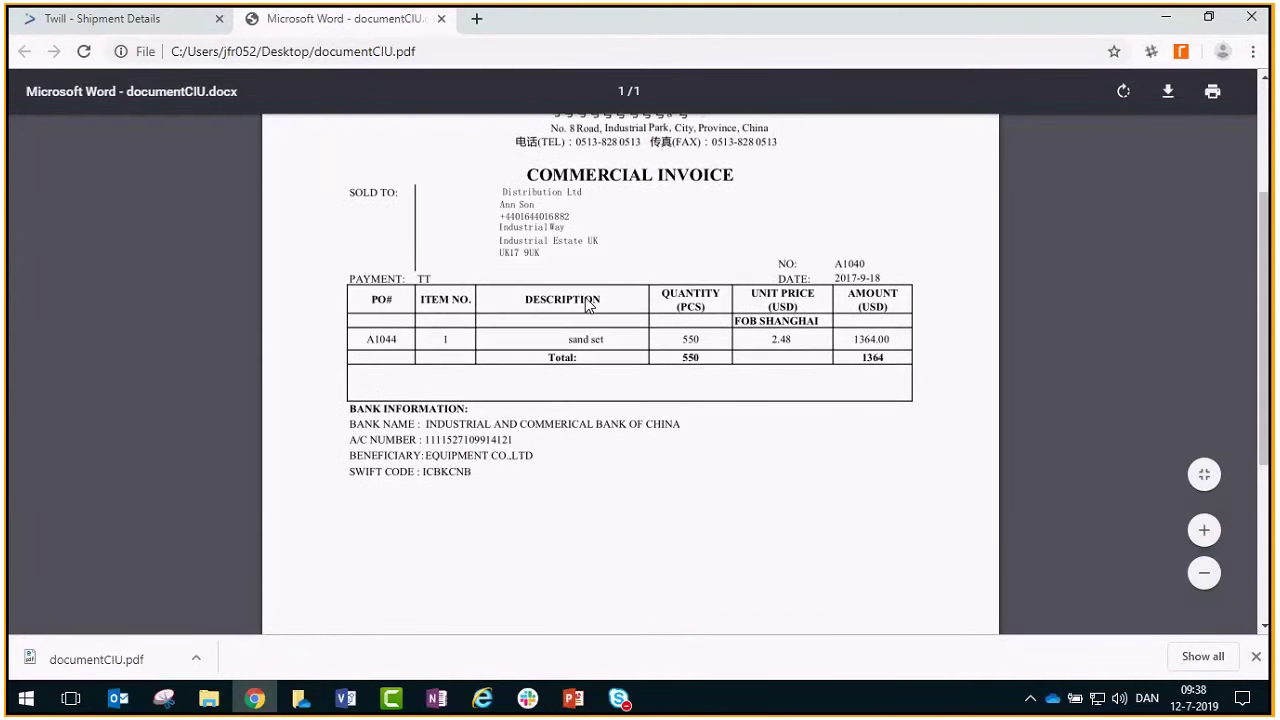
scroll(585, 297, up, 2)
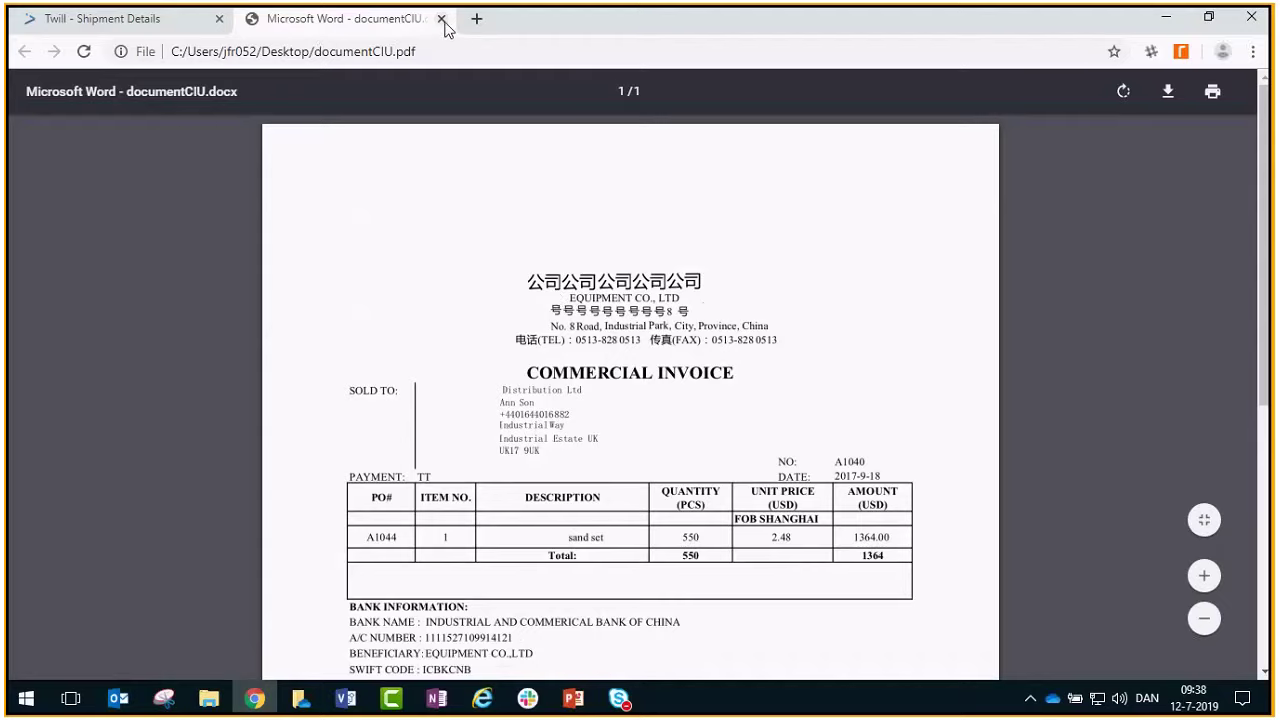
click(441, 19)
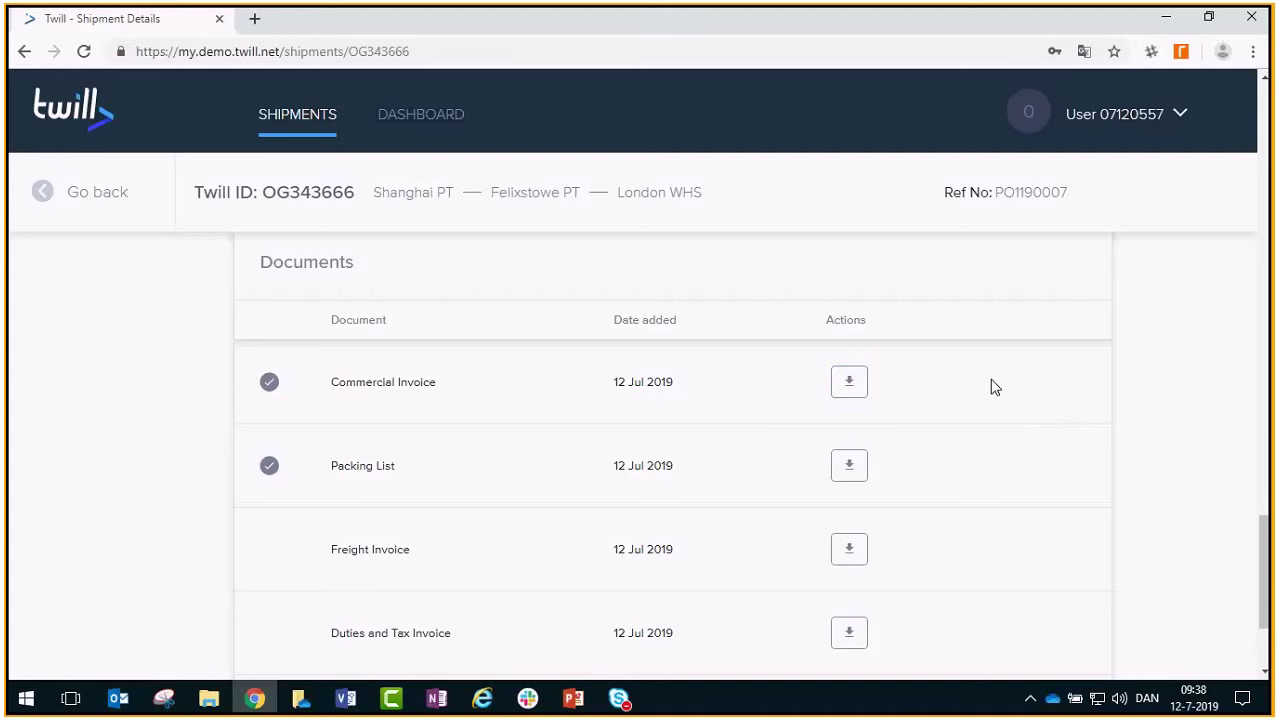
Step: Look through the other shipment documents, including the Packing List, Freight Invoice, and Duties and Tax Invoice
scroll(997, 435, down, 1)
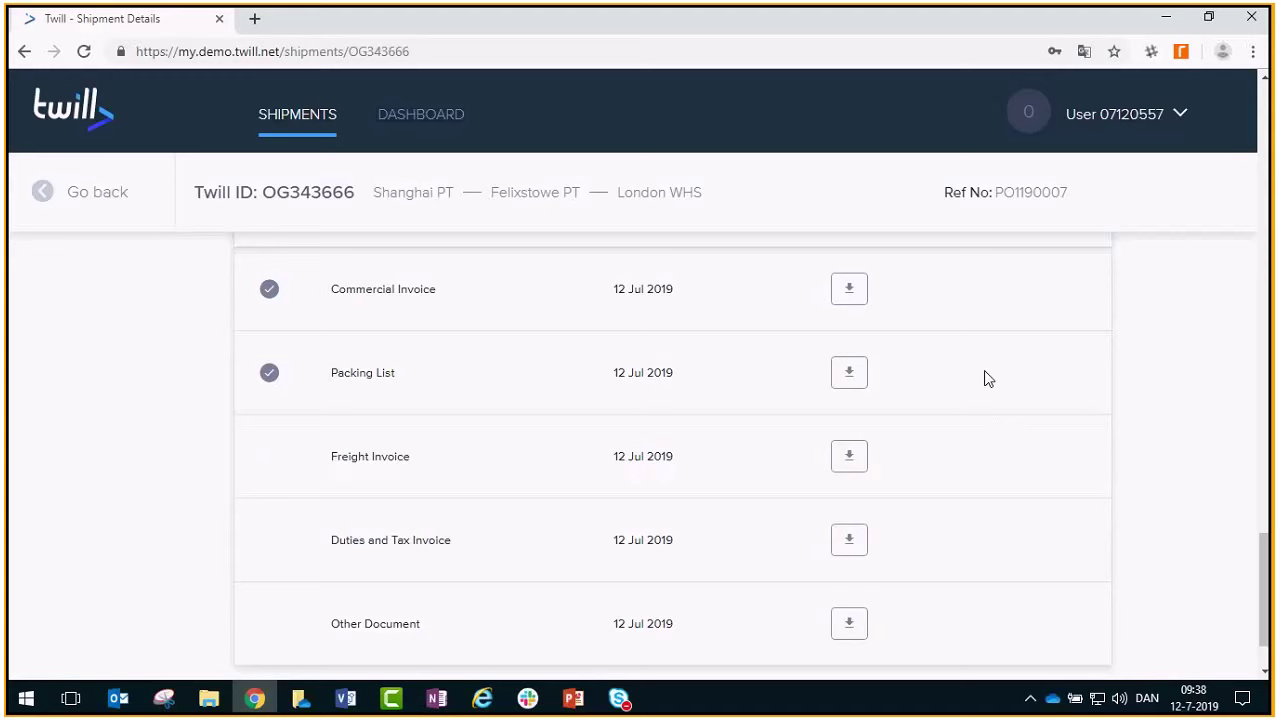
scroll(982, 371, down, 1)
scroll(979, 369, up, 1)
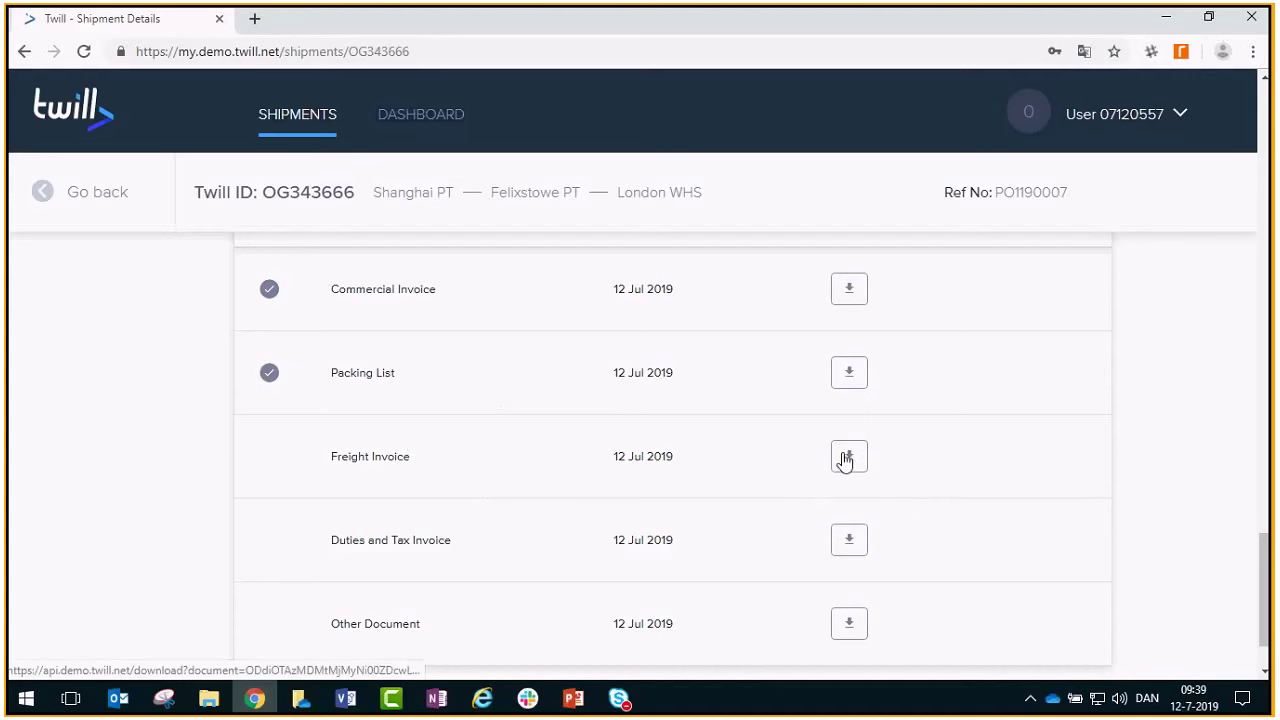
Step: Look over the remaining shipment documents and the milestone timeline, and return to the shipments overview
scroll(890, 466, down, 1)
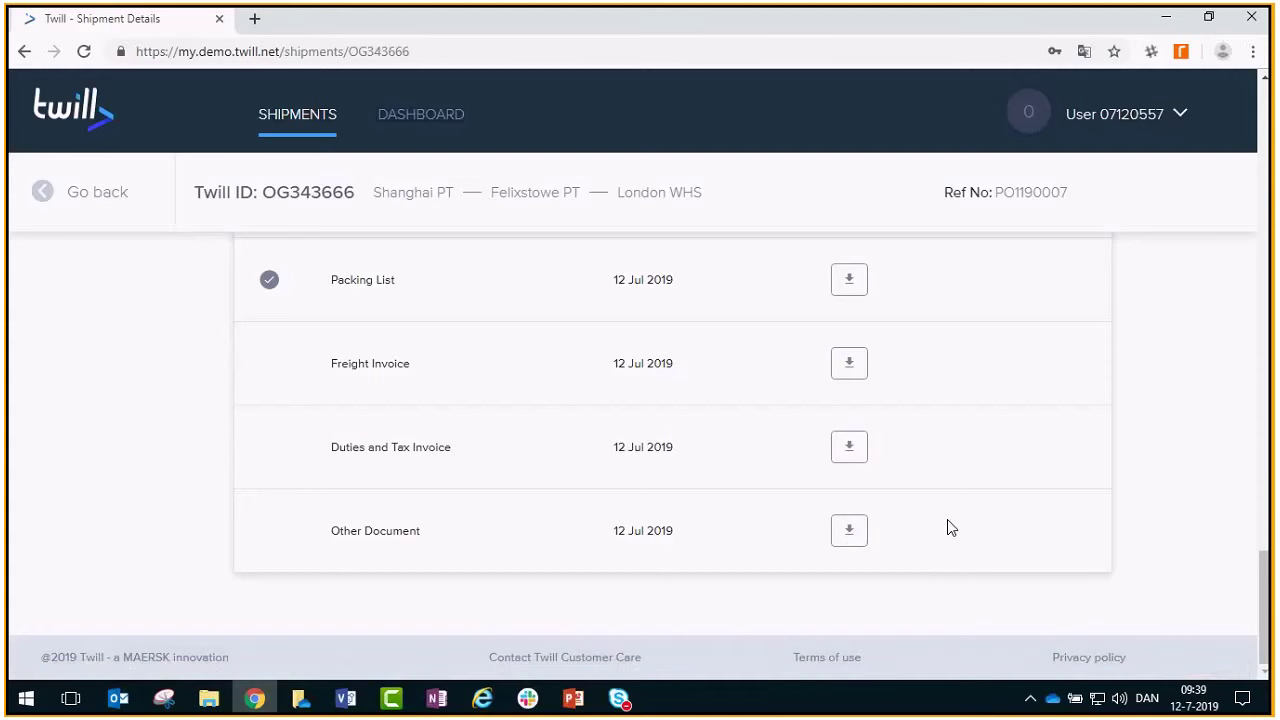
scroll(686, 335, up, 10)
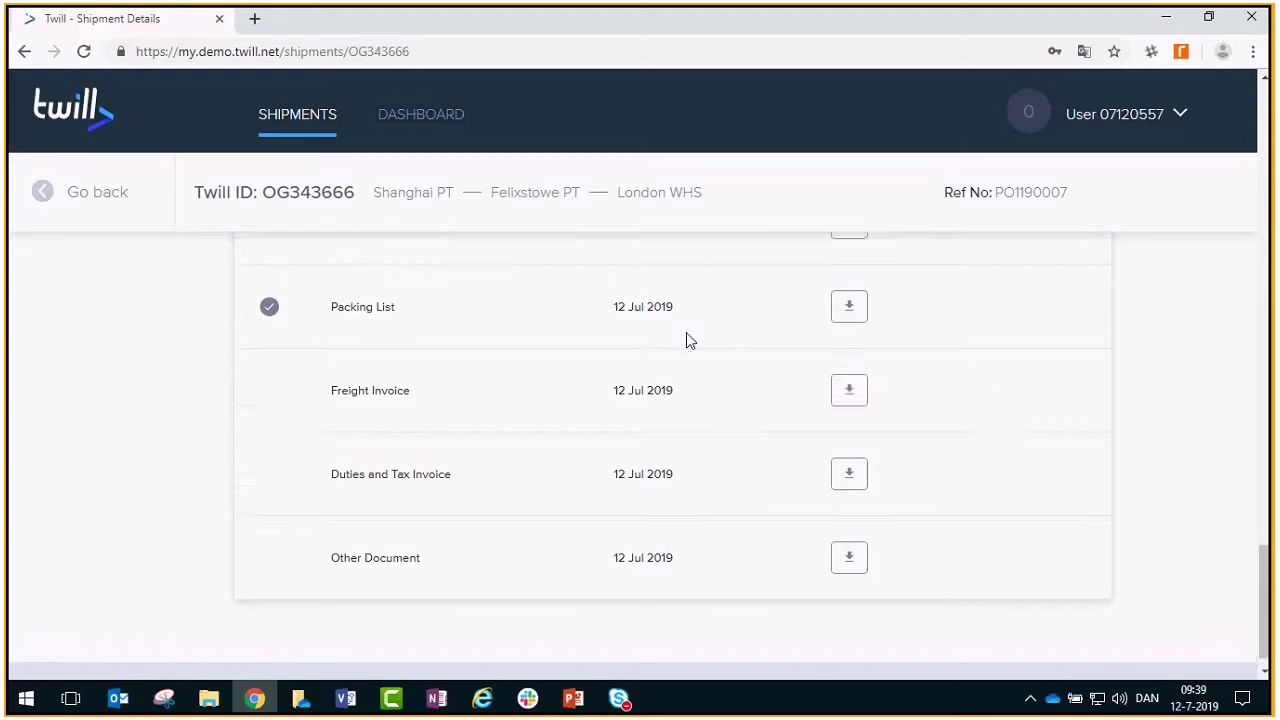
scroll(713, 357, up, 5)
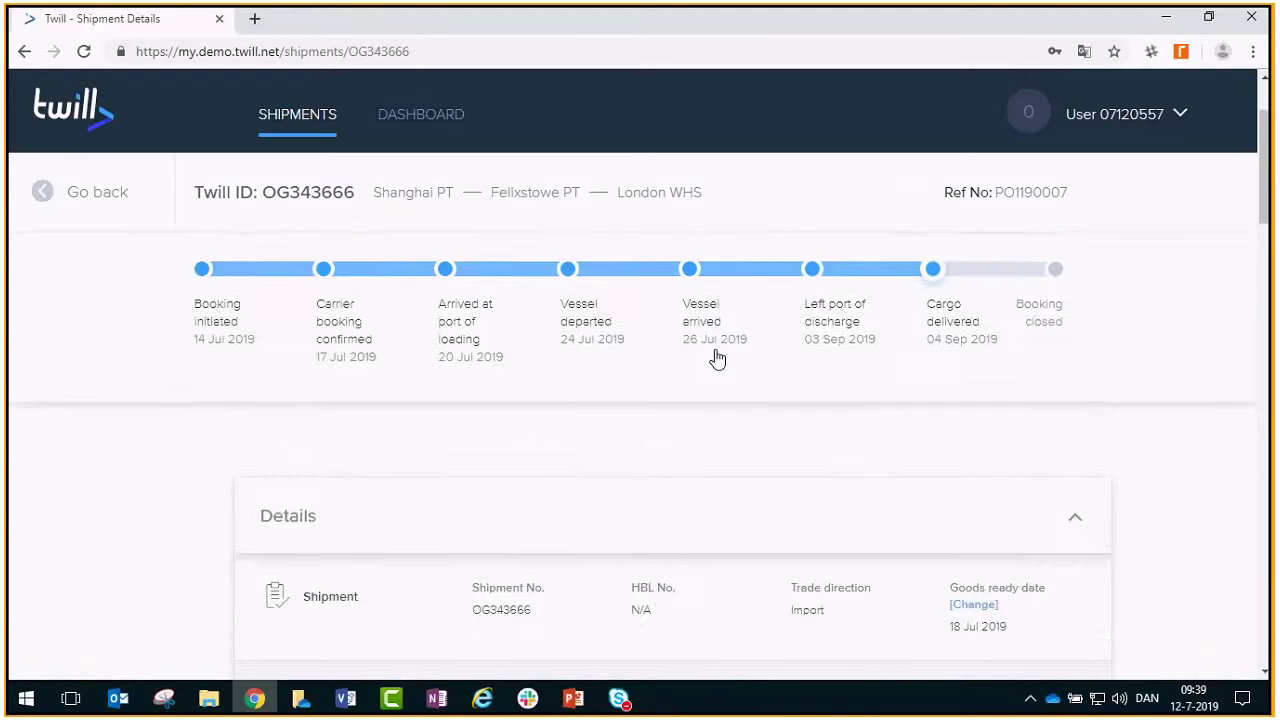
click(93, 205)
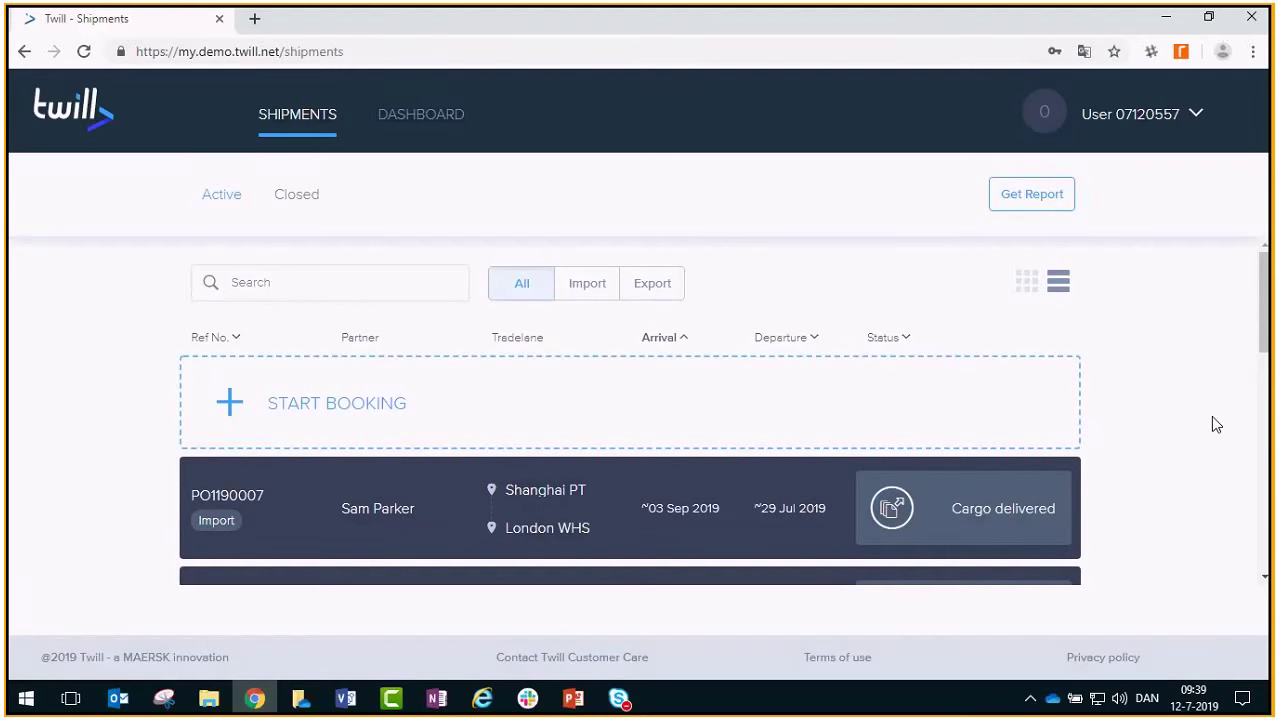
Step: Compare the closed and active shipments, search the closed ones by reference number, and view the cancelled shipment
click(302, 195)
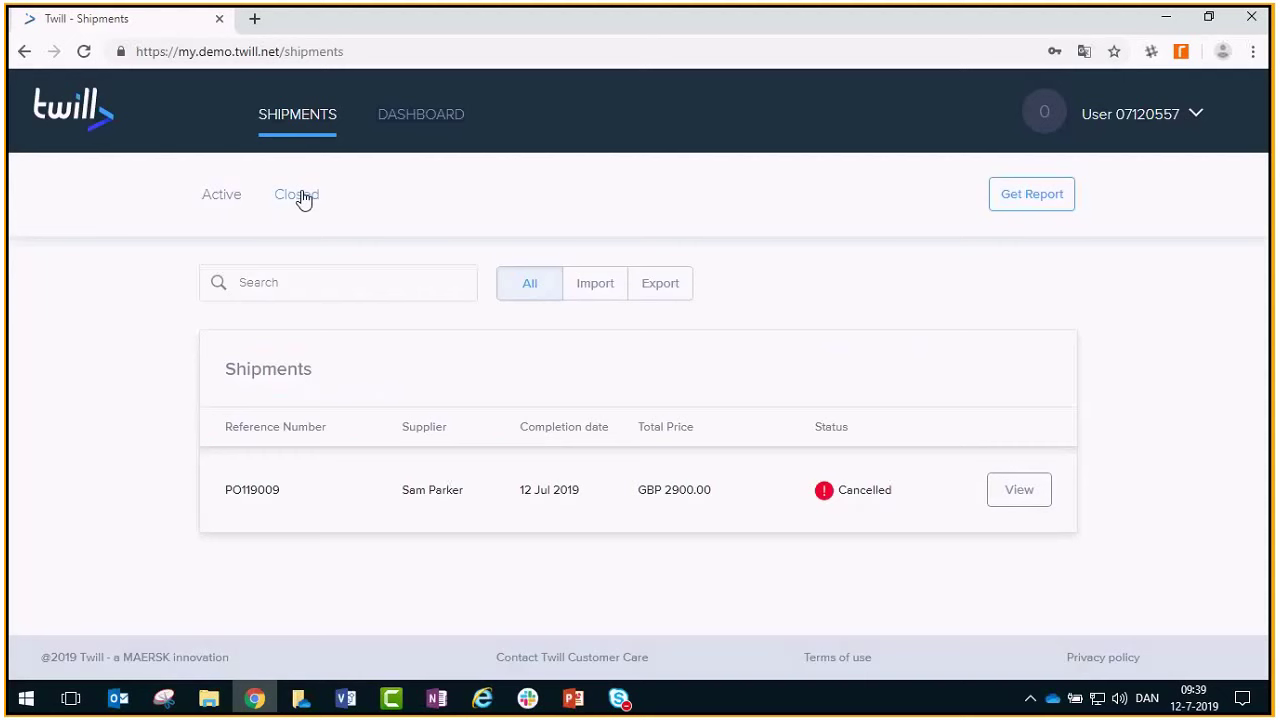
click(222, 203)
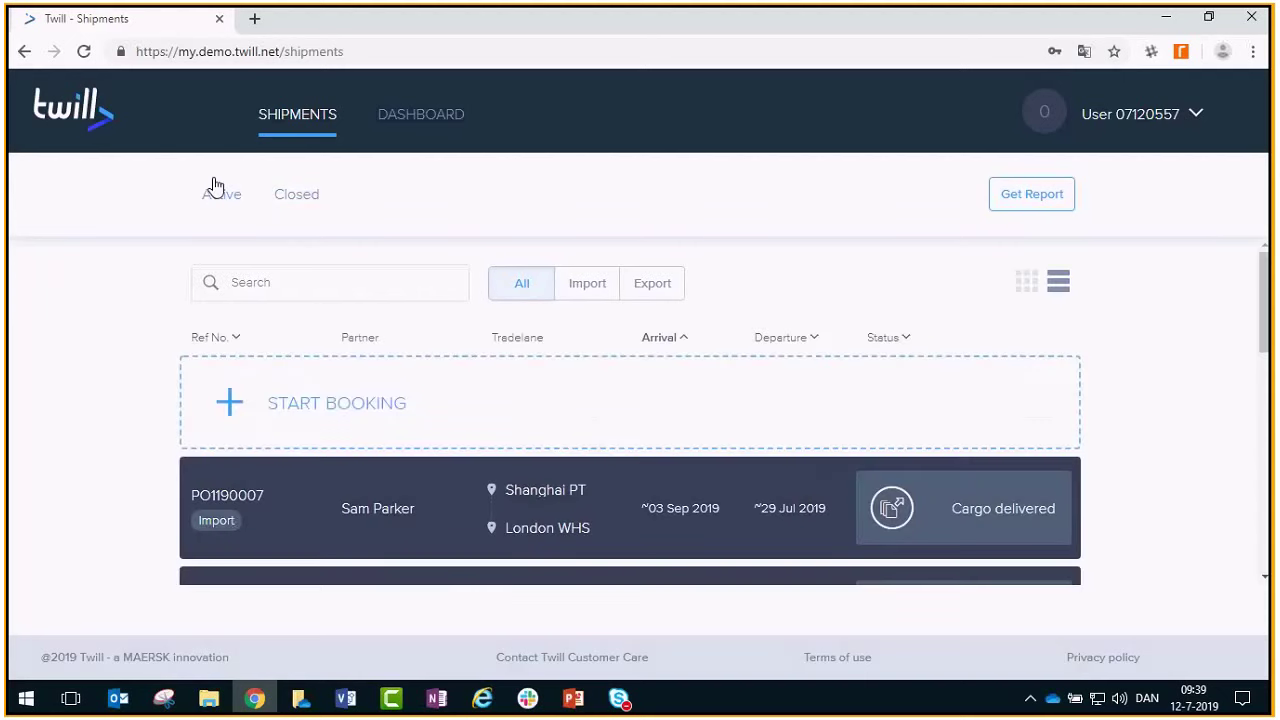
click(298, 203)
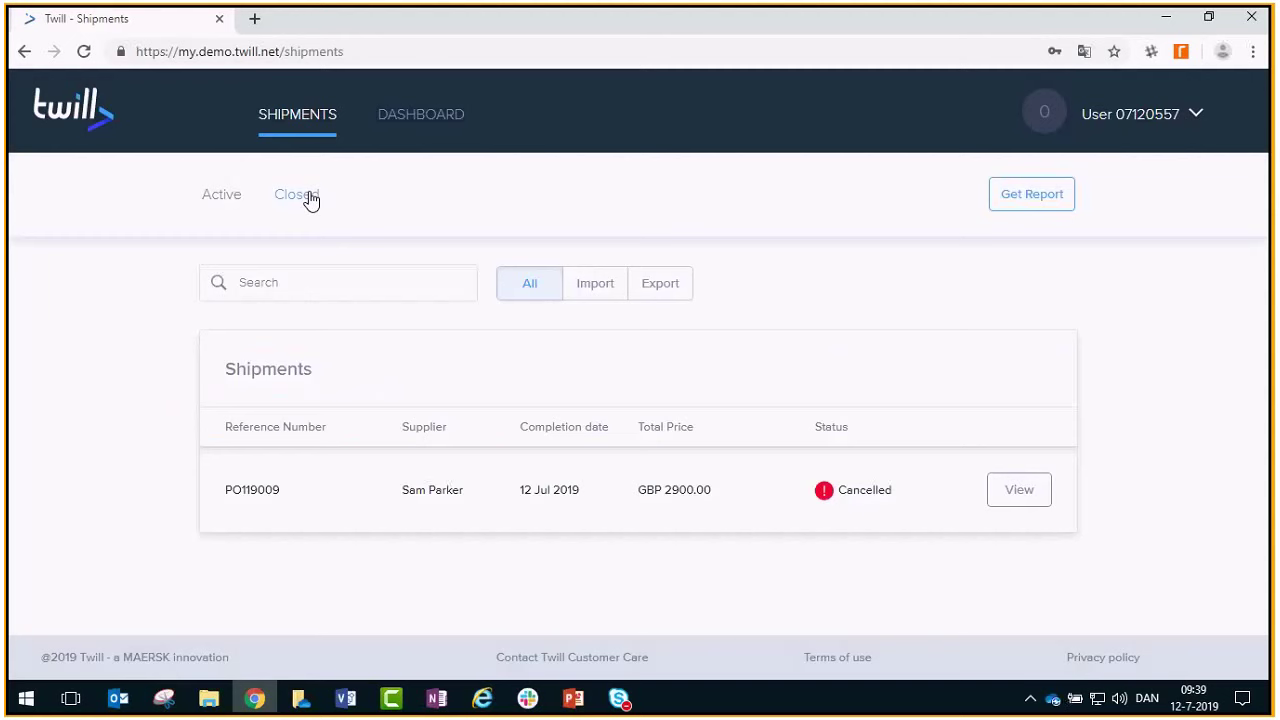
click(323, 271)
text(Po119009)
click(1034, 495)
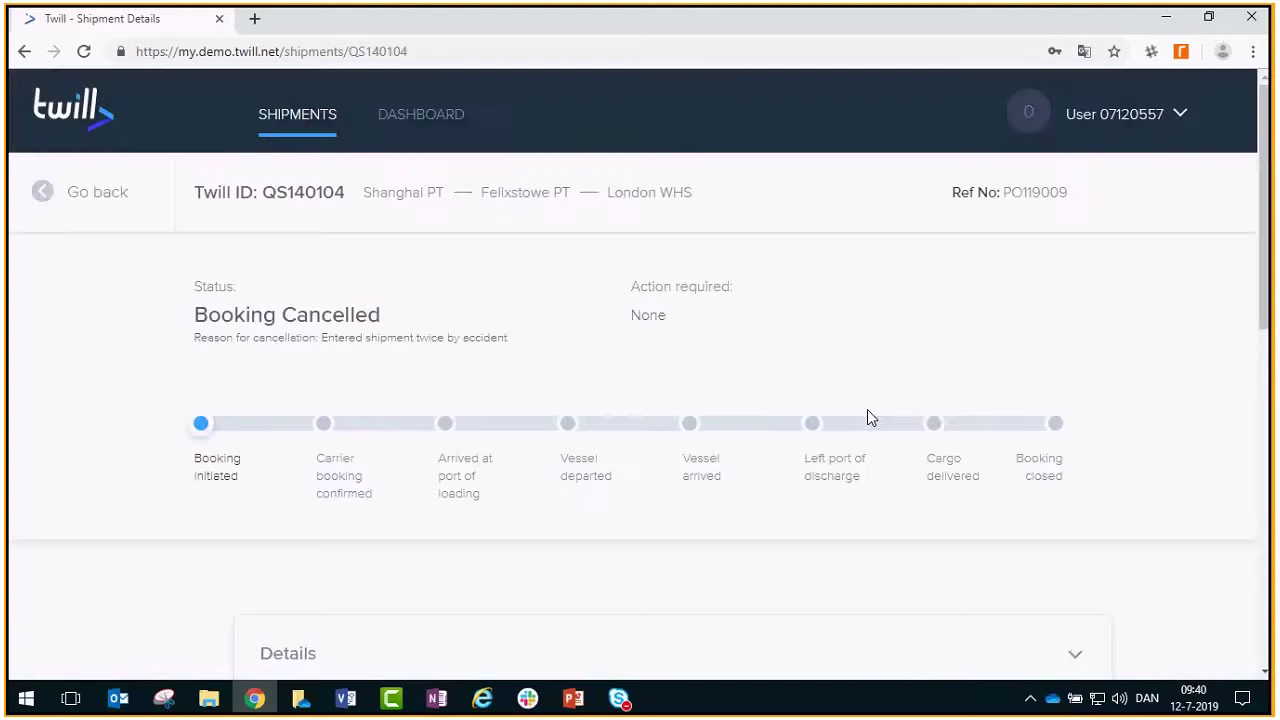
Step: Examine the cancelled booking's cancellation reason, milestones, tasks and documents, and go back to the shipments overview
scroll(739, 385, down, 1)
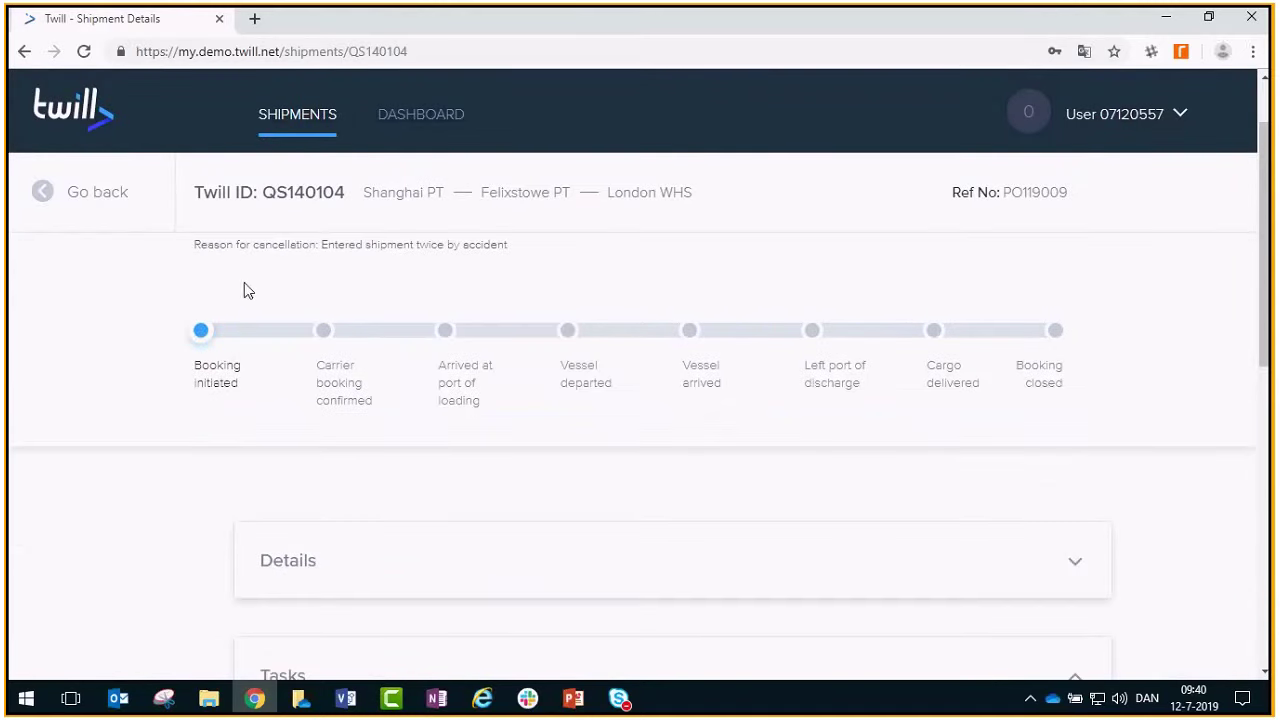
scroll(1169, 371, down, 2)
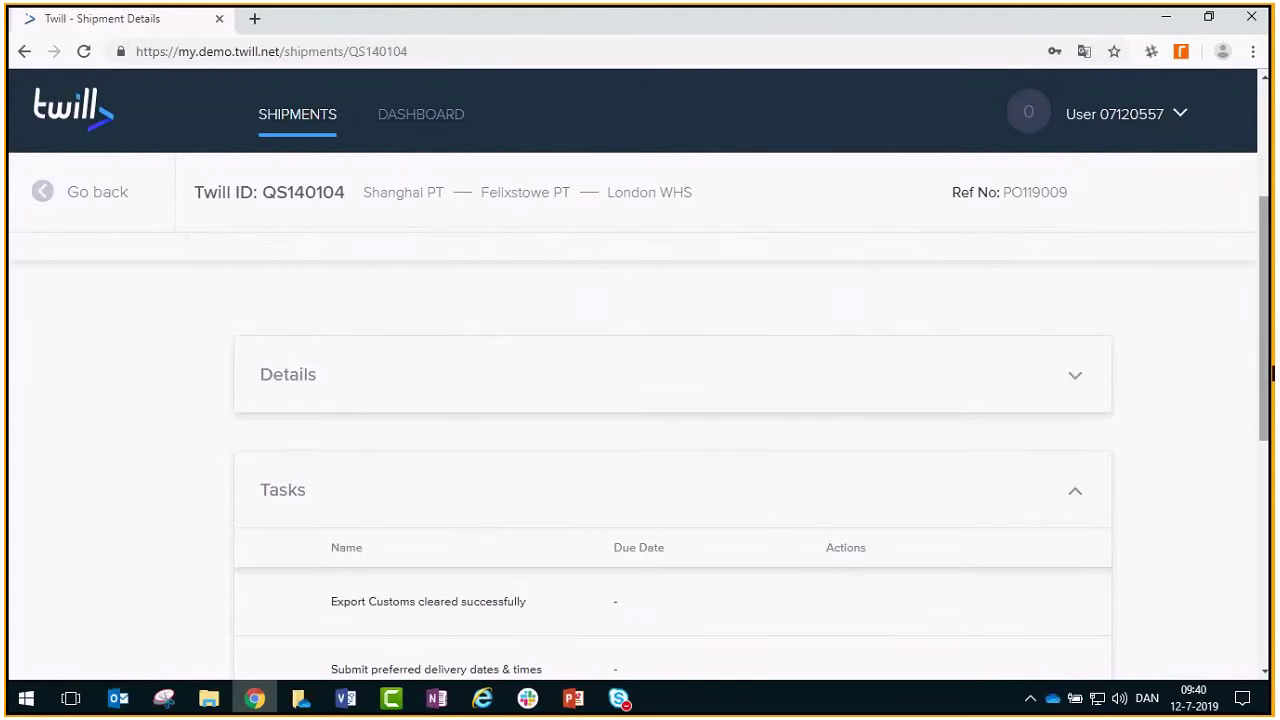
scroll(1094, 382, down, 5)
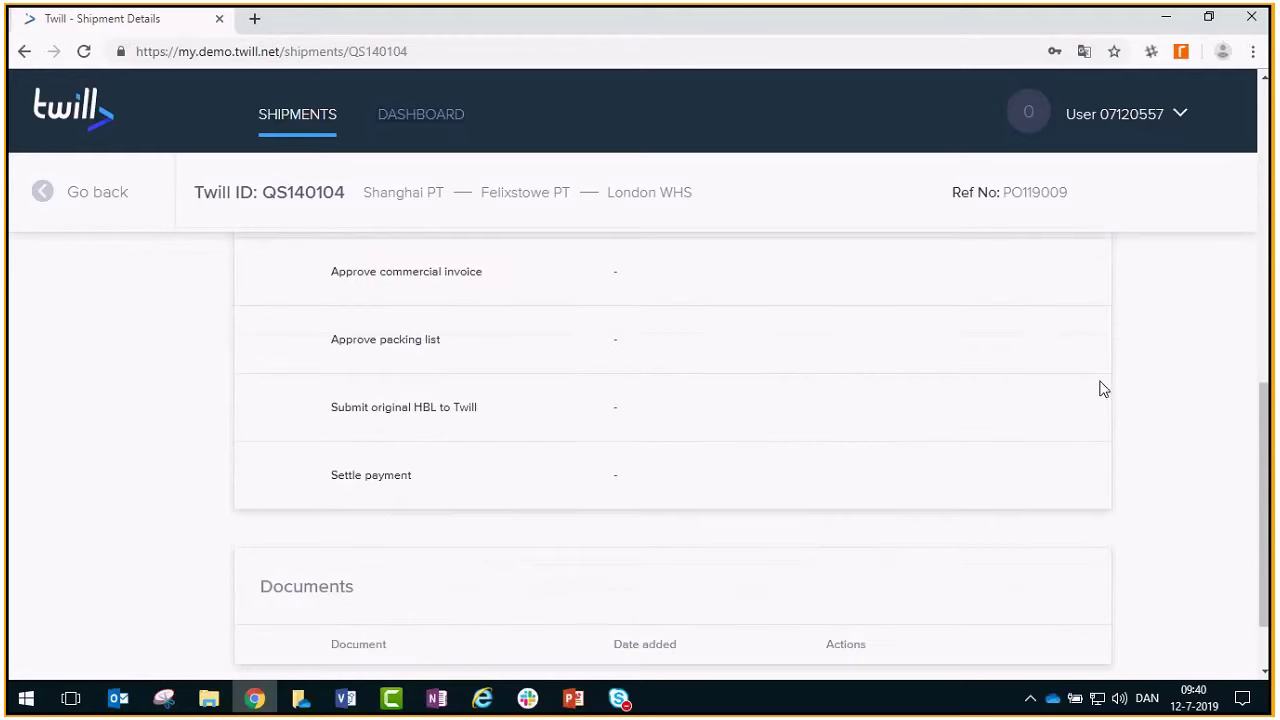
scroll(1131, 386, up, 8)
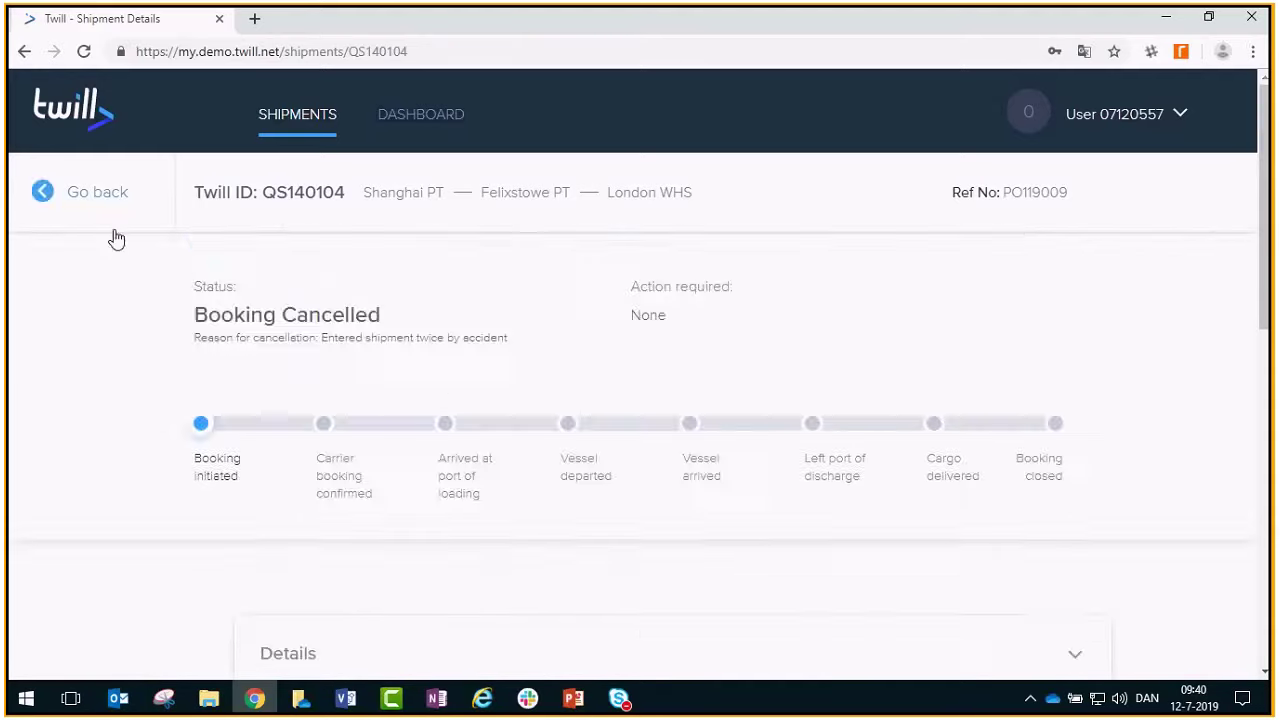
click(69, 199)
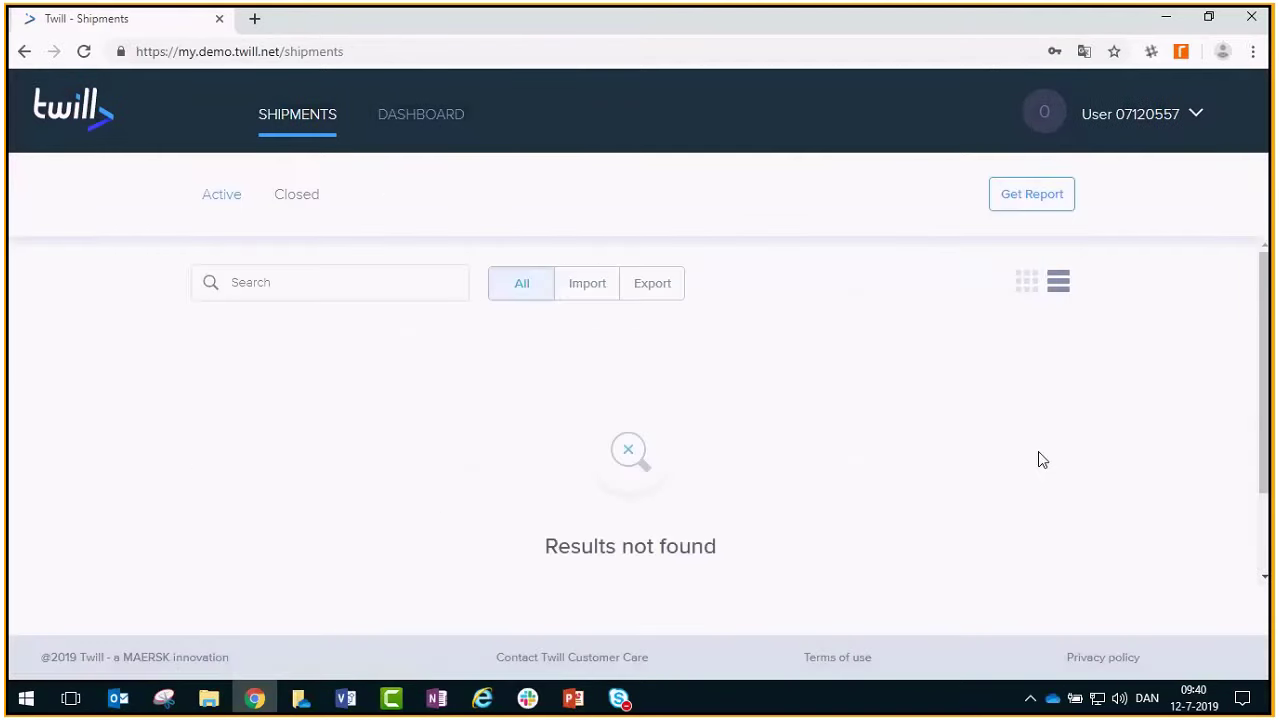
Step: Display the active shipments and look through the whole list
click(237, 200)
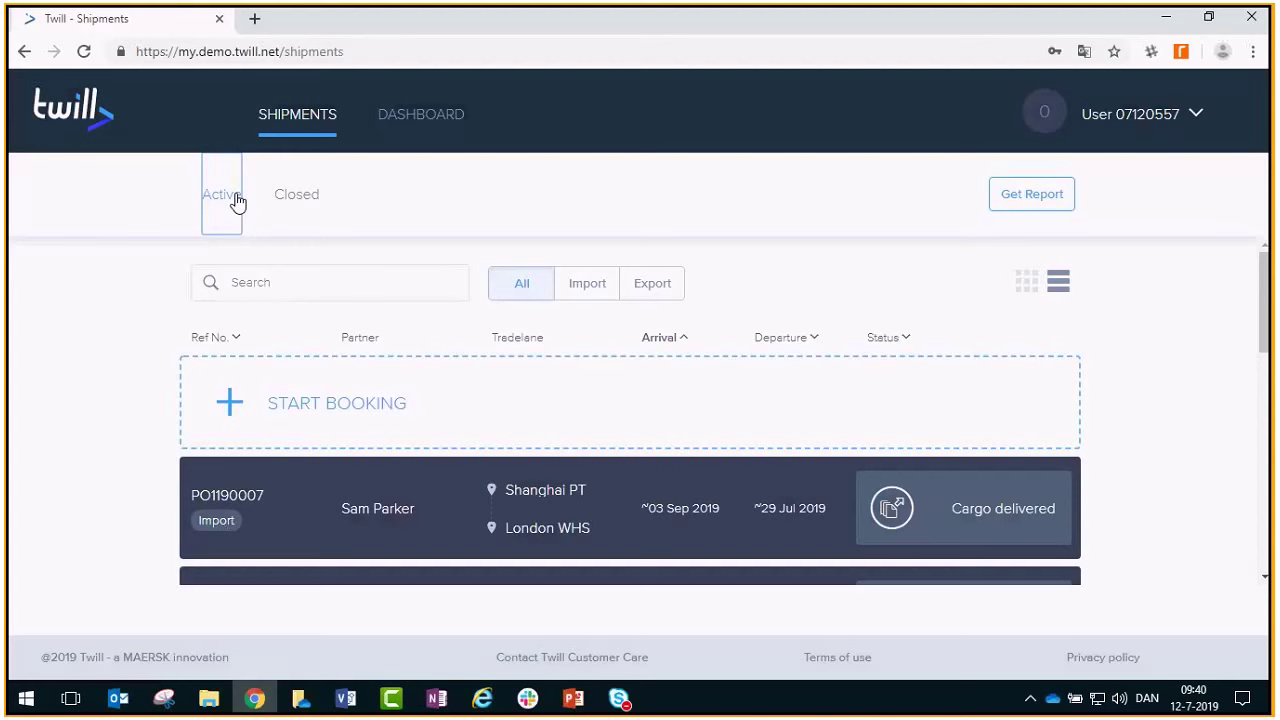
click(270, 240)
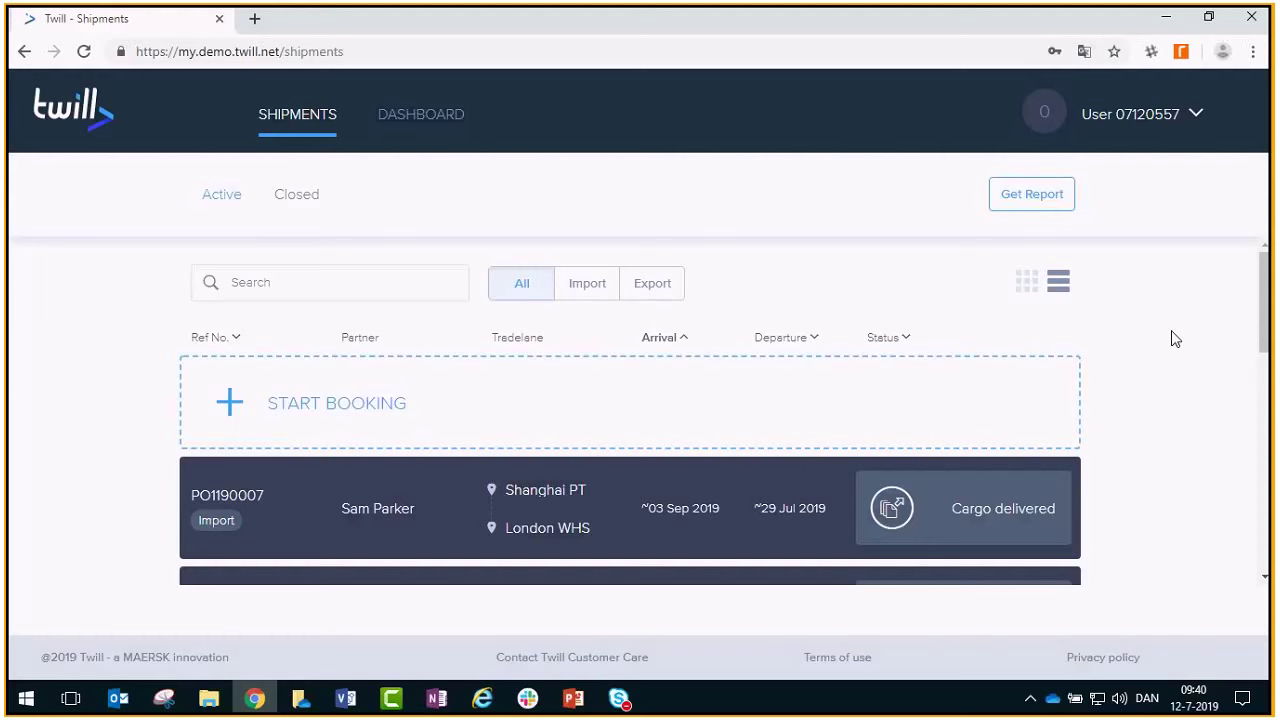
scroll(1174, 338, down, 1)
scroll(1175, 339, down, 7)
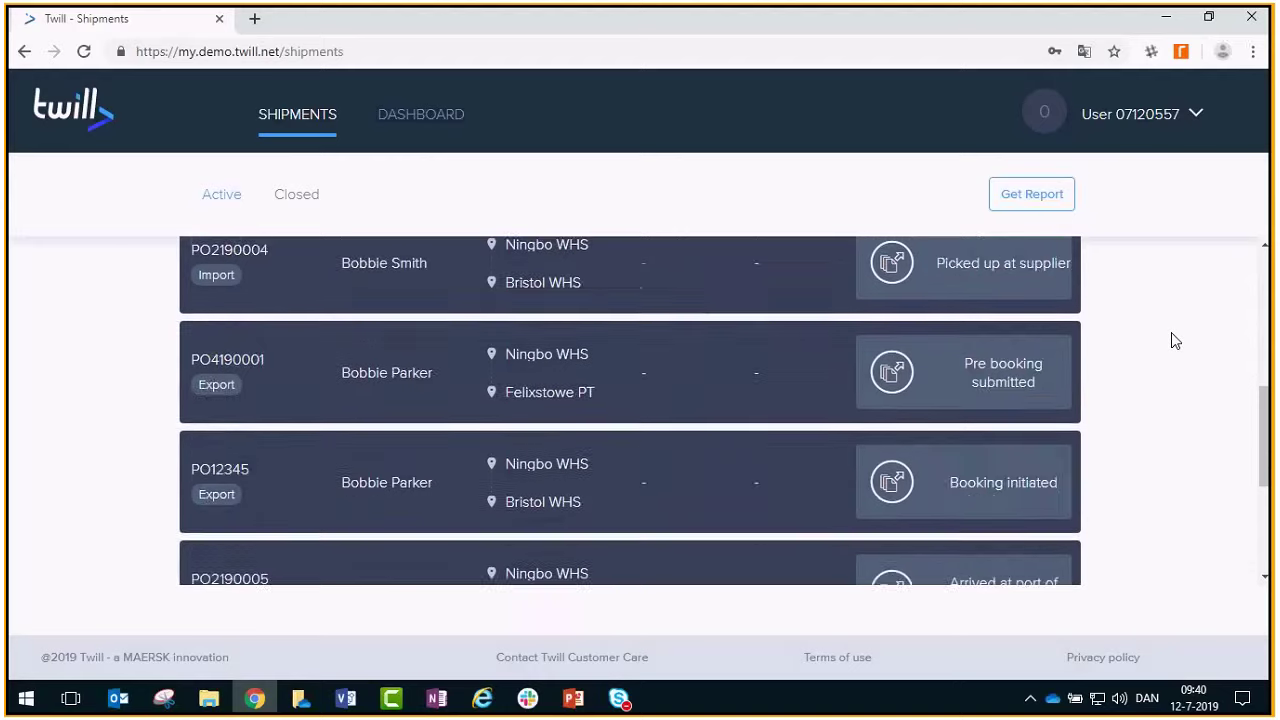
scroll(1175, 341, up, 10)
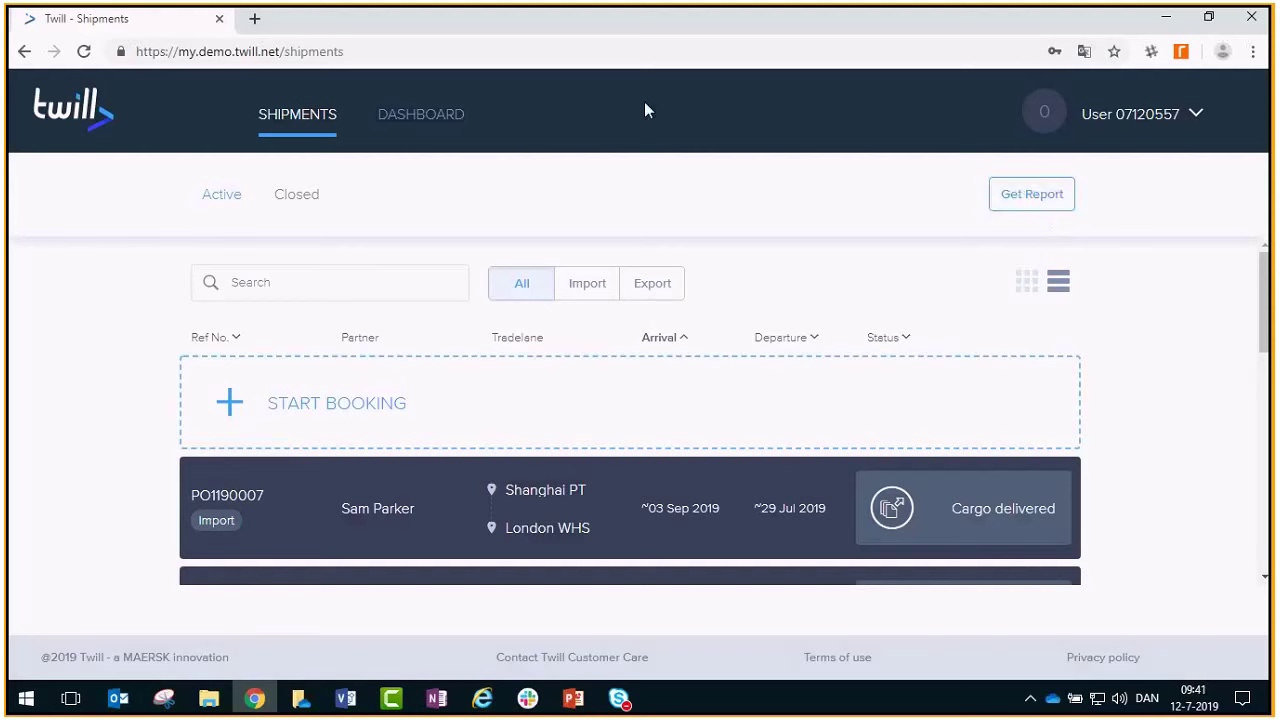
Step: Open the dashboard and look over its pending tasks and upcoming shipments
click(435, 122)
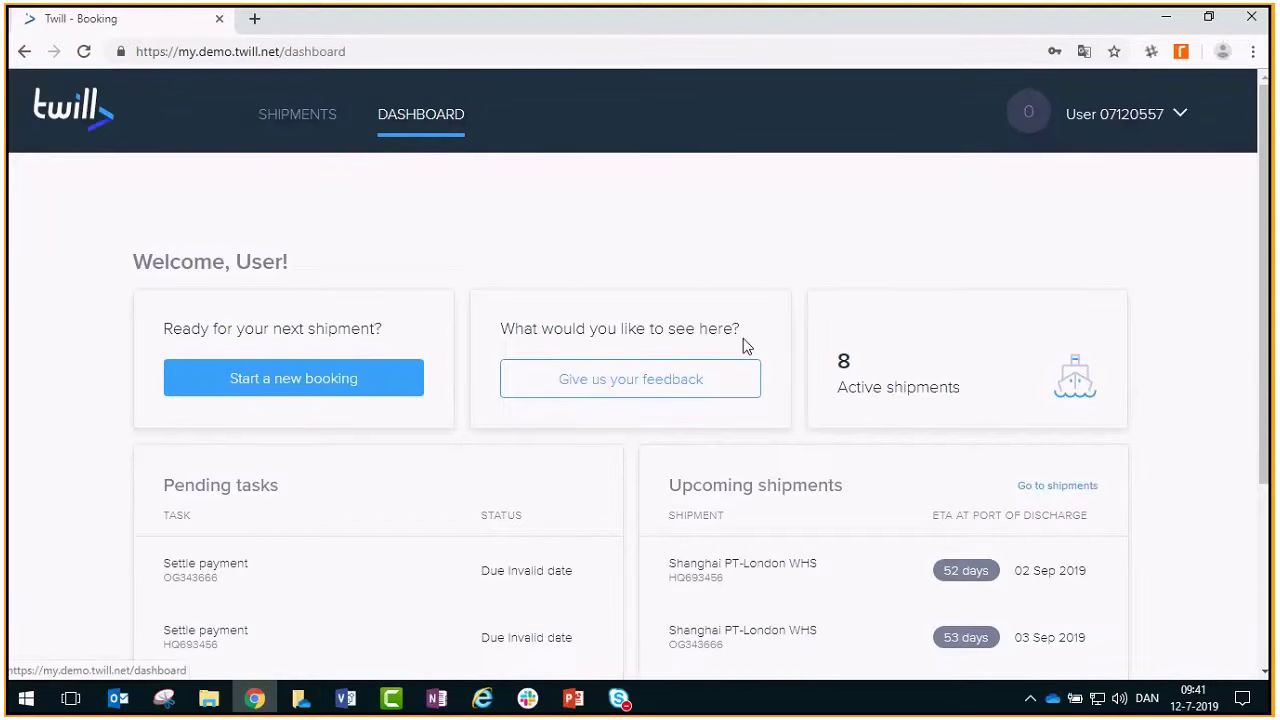
scroll(551, 414, down, 3)
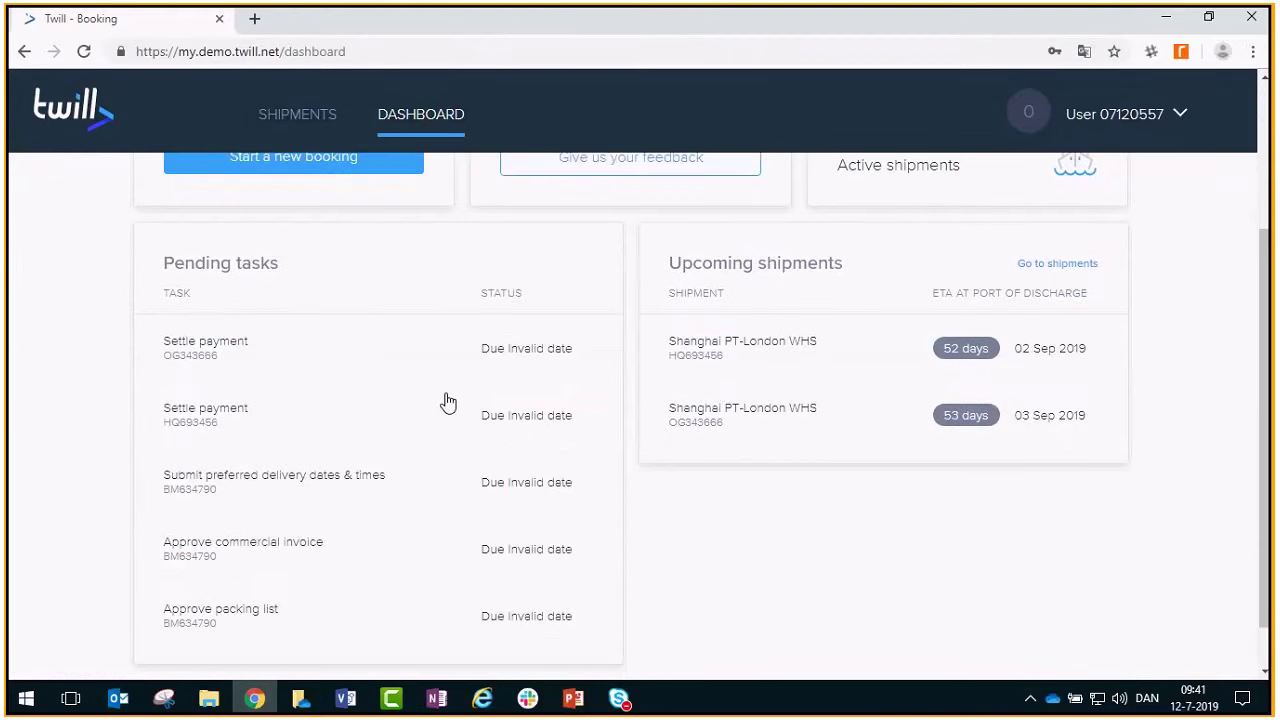
scroll(448, 401, down, 1)
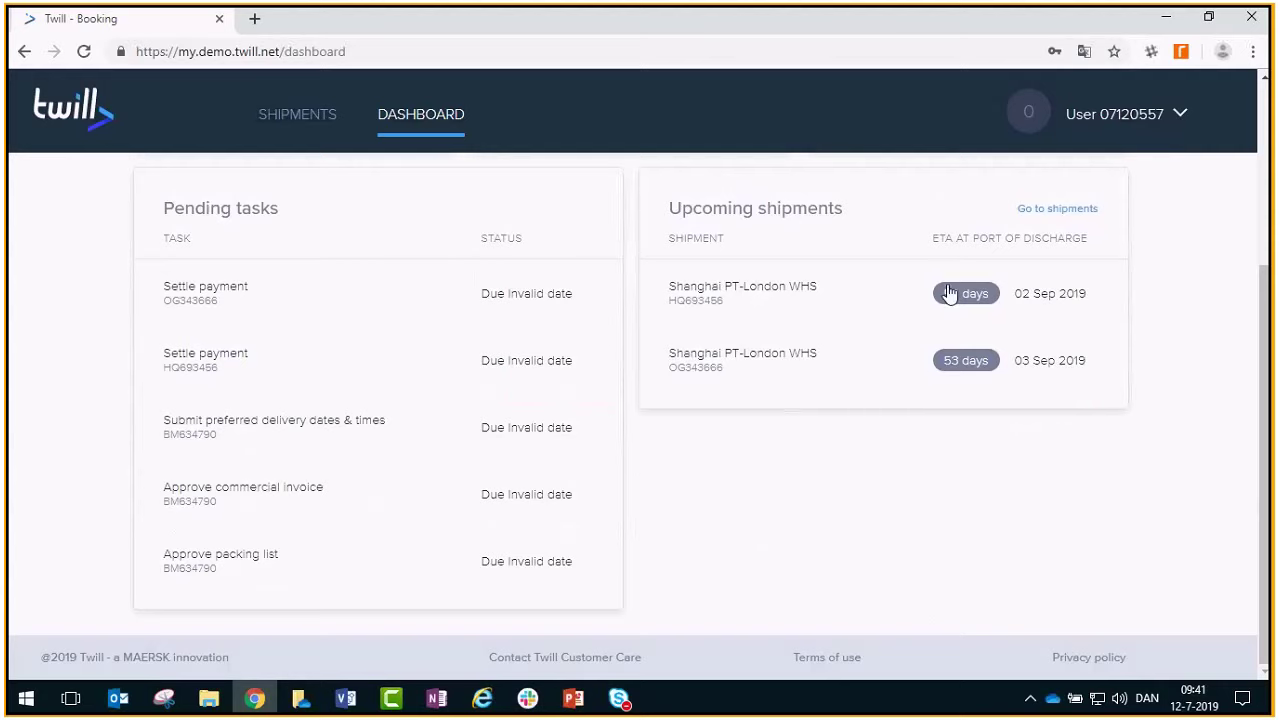
scroll(1187, 347, up, 4)
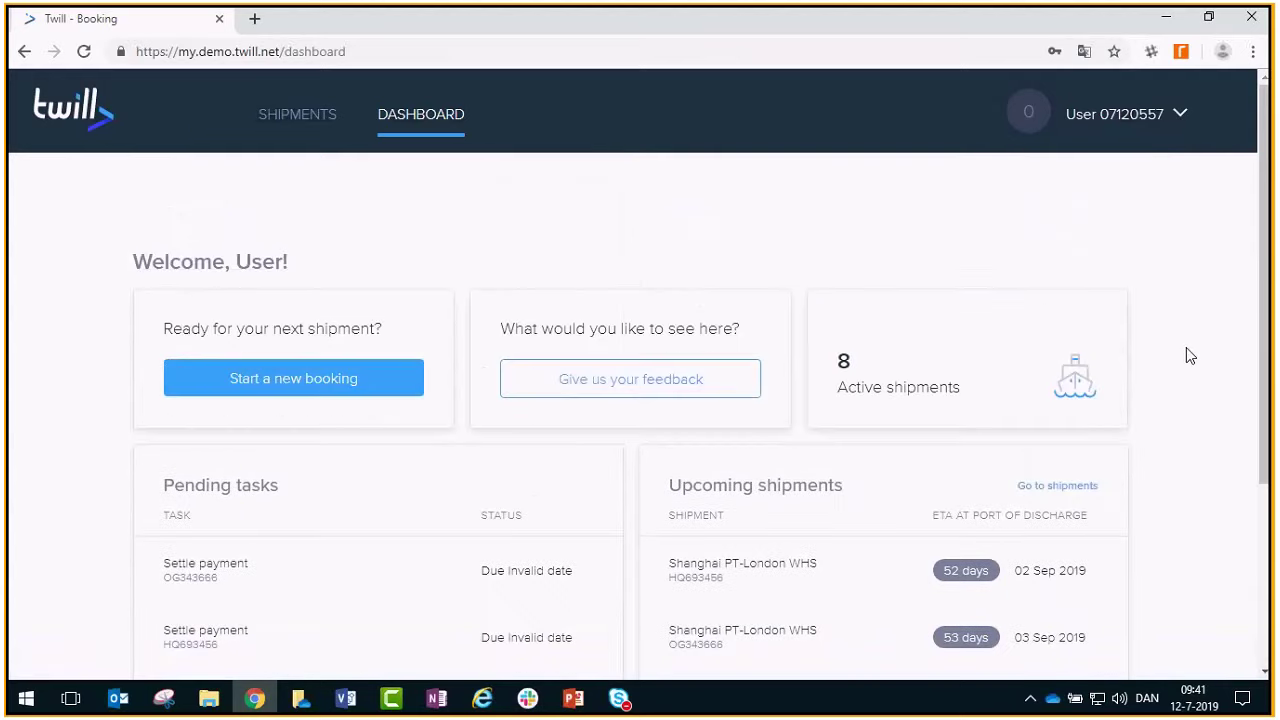
Step: Revisit the active shipments list and switch to the webinar presentation in PowerPoint
click(321, 122)
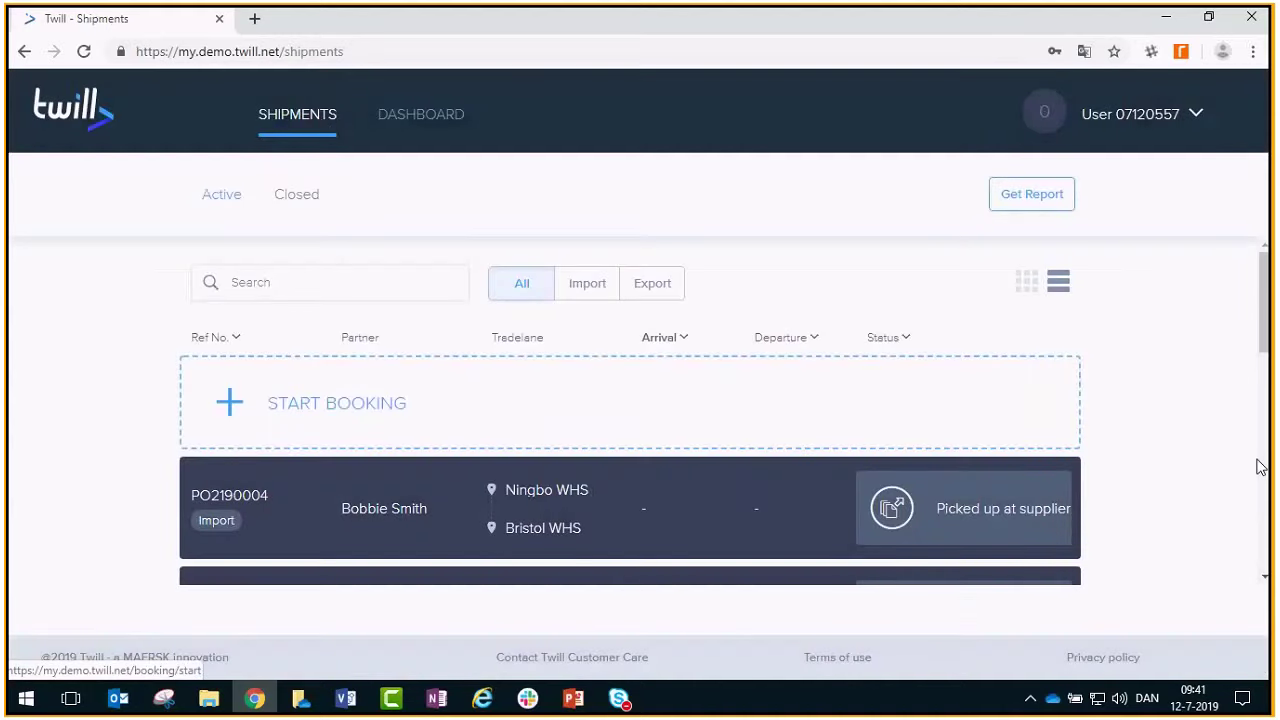
scroll(1218, 440, down, 2)
scroll(1210, 436, down, 1)
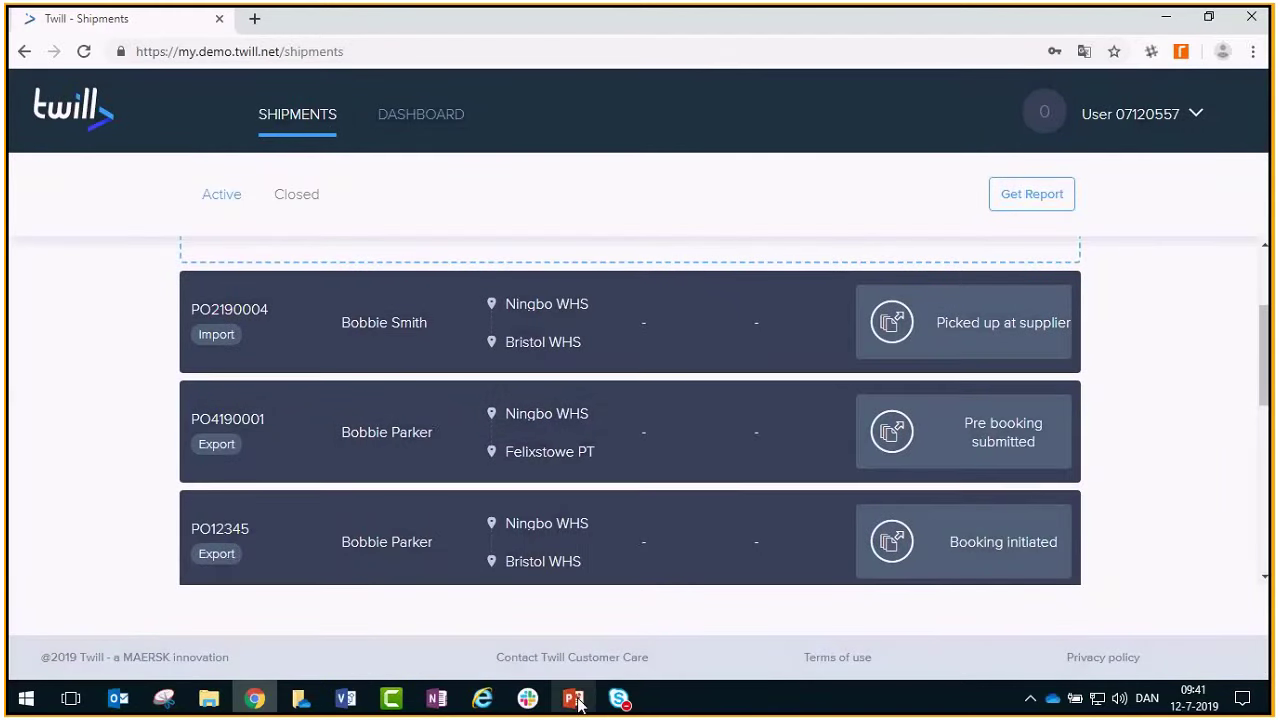
mouse_move(578, 705)
click(578, 643)
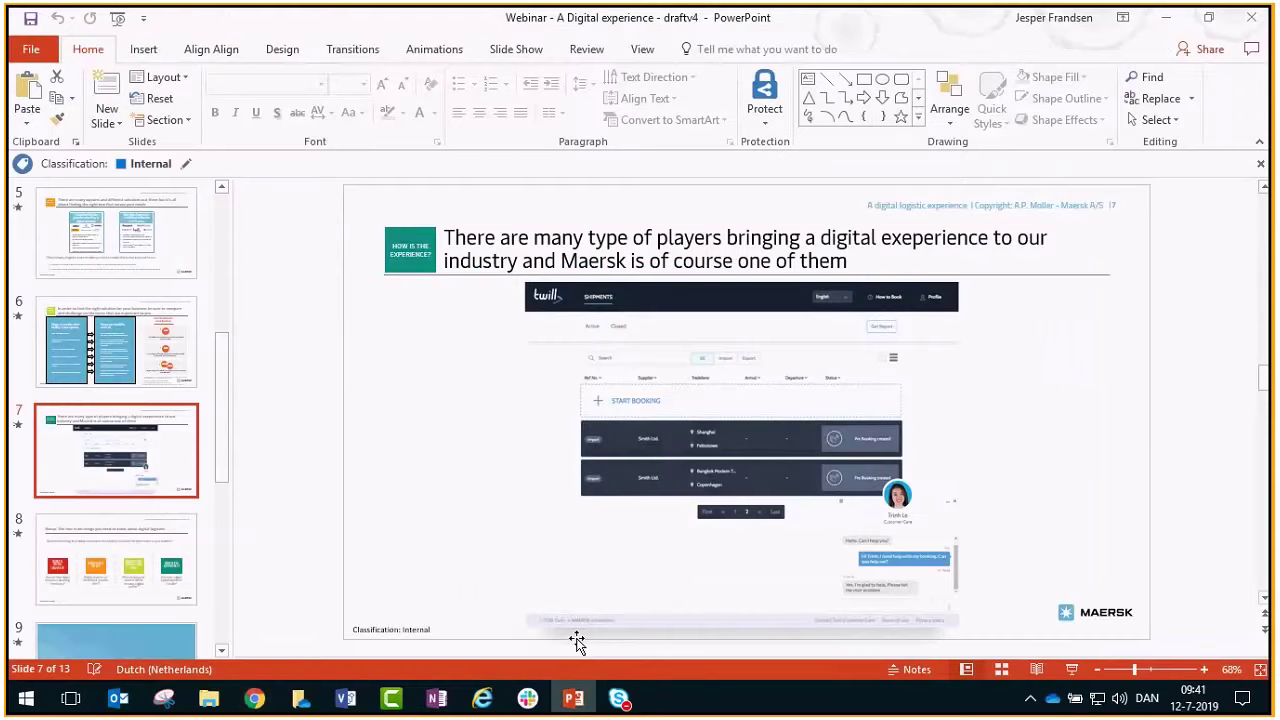